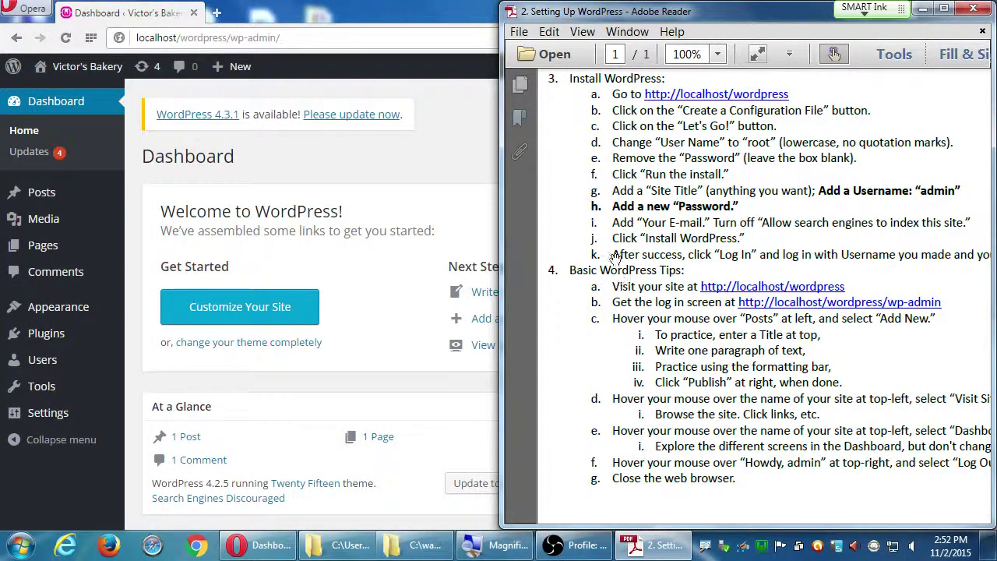
Switch to the Opera browser and look through the WordPress dashboard's widgets down to the page end.
left_click(467, 148)
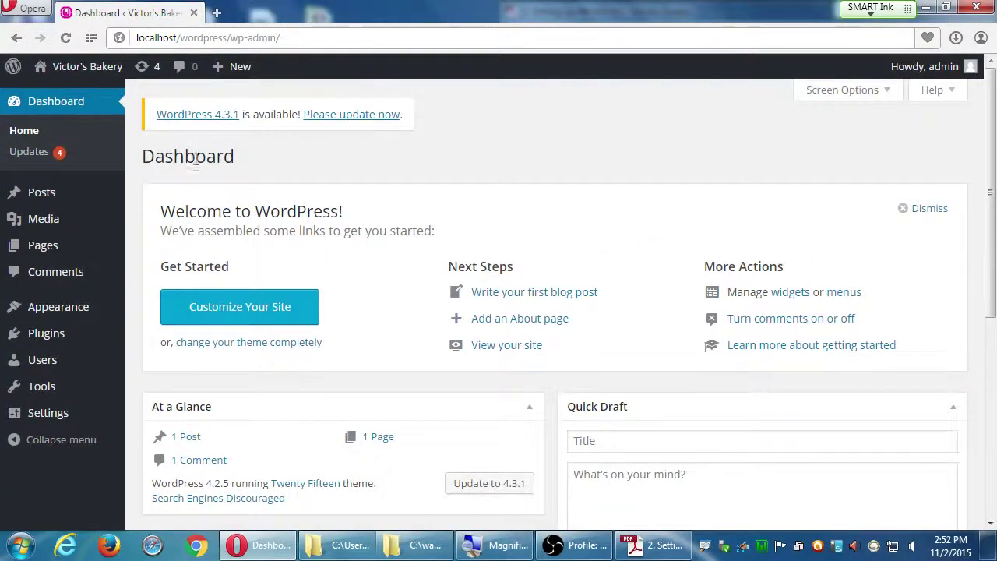
scroll(464, 218, "down", 4)
scroll(459, 226, "down", 1)
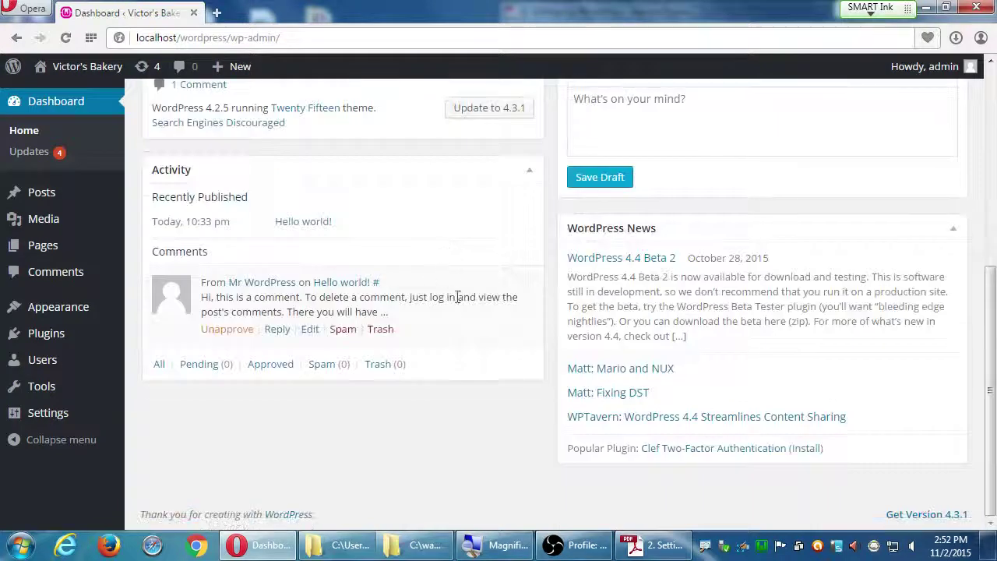
scroll(471, 333, "up", 5)
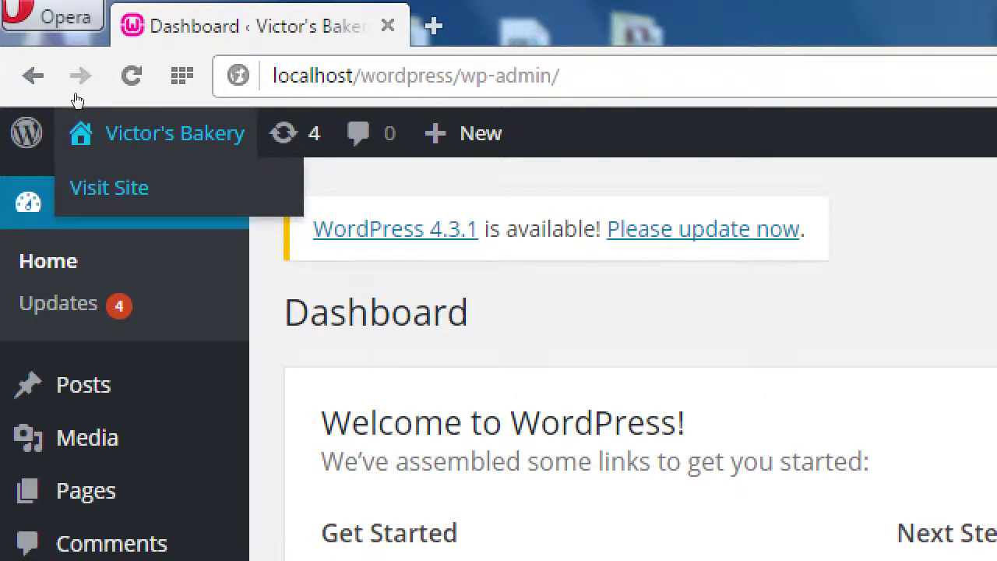
Visit the bakery site's public front page, look through it, and return to the dashboard.
left_click(175, 134)
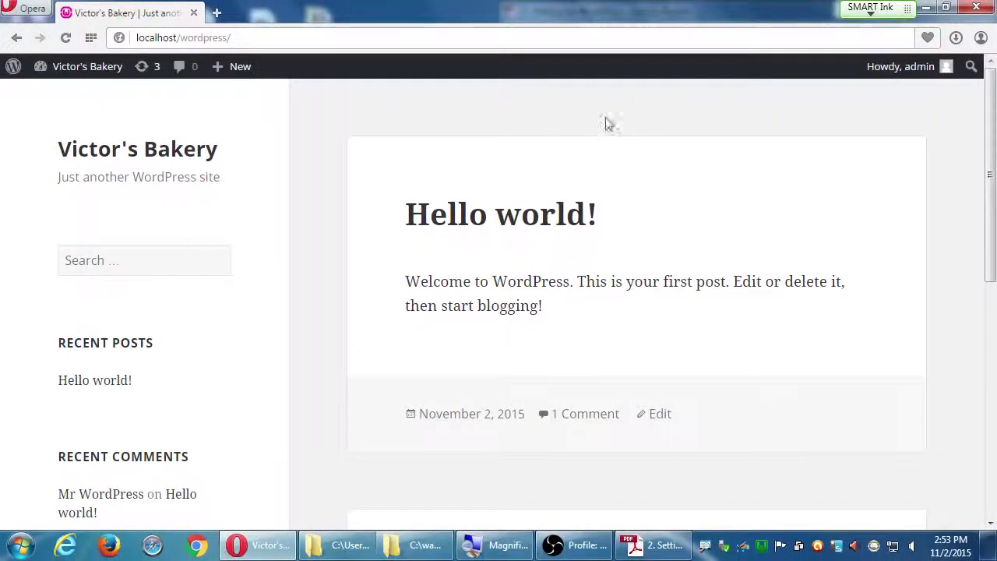
scroll(592, 132, "down", 2)
scroll(588, 140, "down", 1)
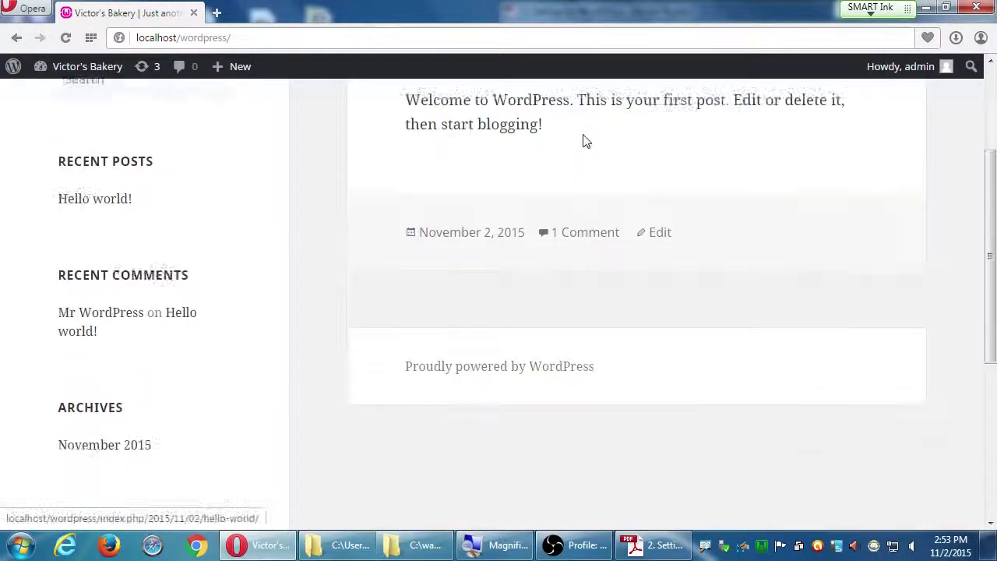
scroll(579, 152, "up", 3)
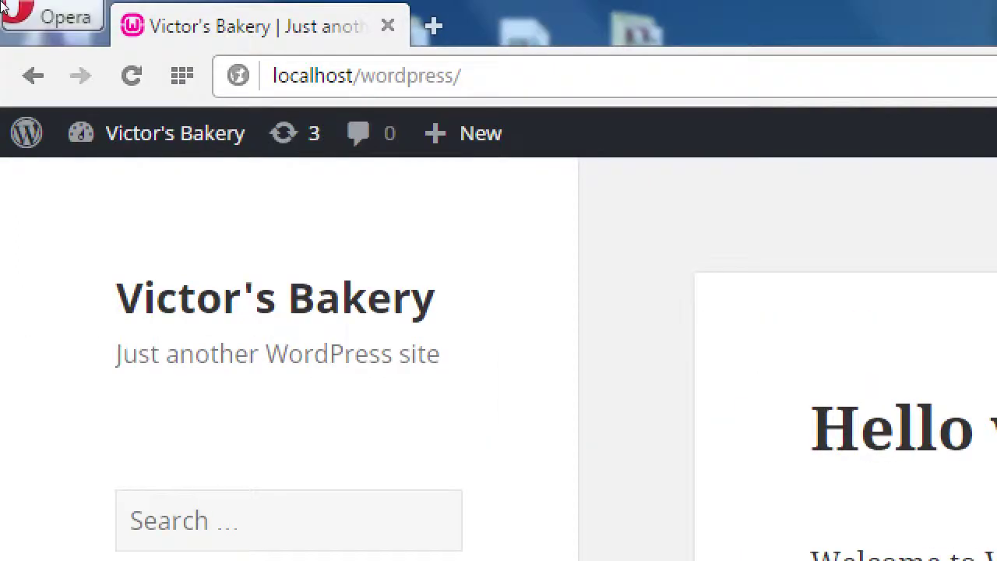
mouse_move(117, 133)
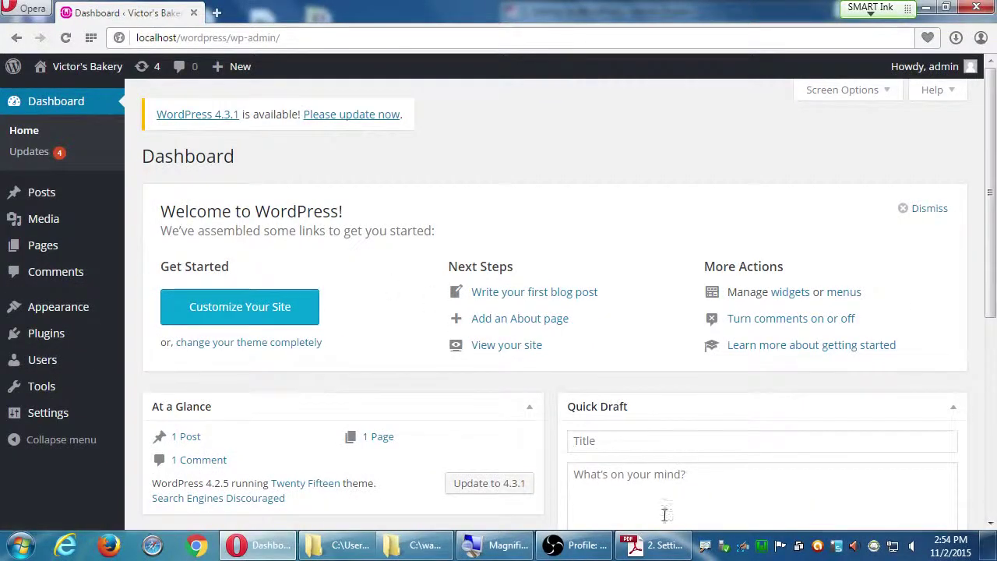
Review the Basic WordPress Tips in the "2. Setting Up WordPress" PDF in Adobe Reader, and return to the dashboard in Opera.
left_click(663, 543)
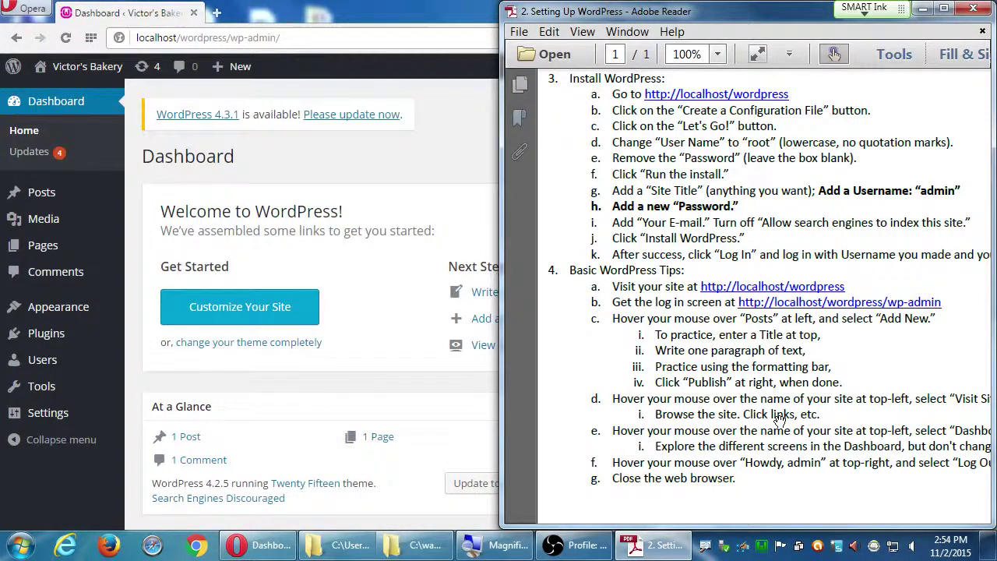
left_click(470, 181)
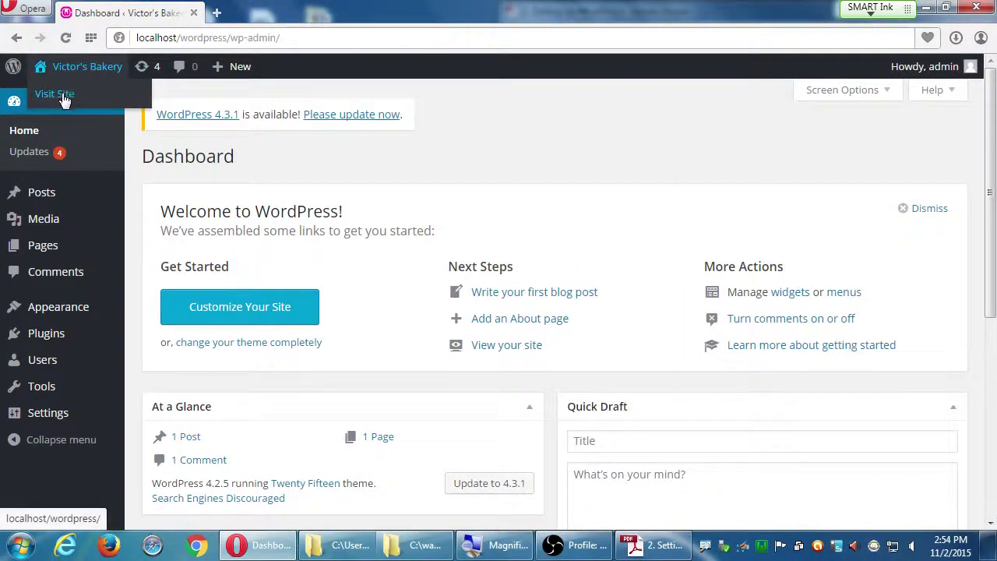
left_click(654, 545)
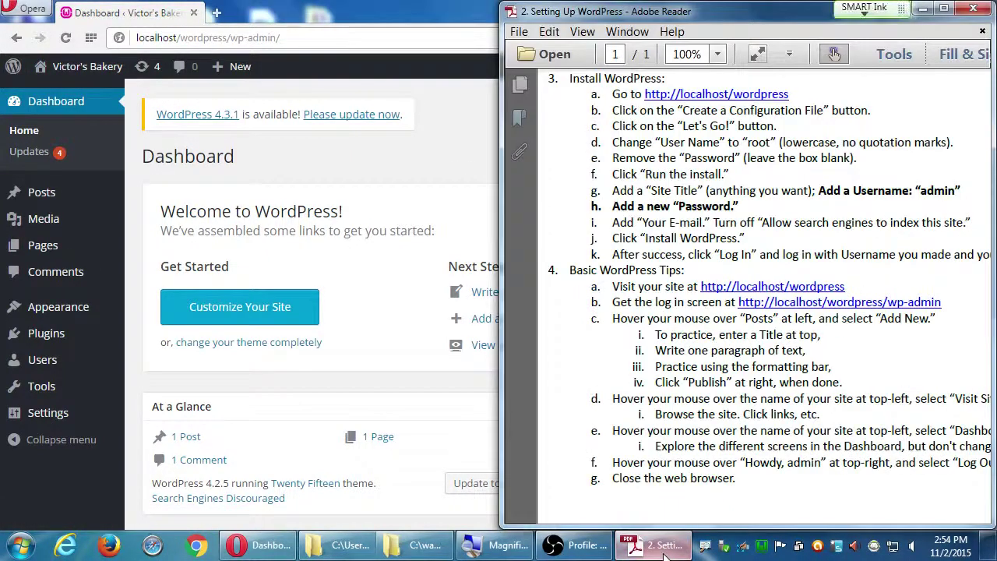
scroll(725, 419, "down", 3)
scroll(724, 418, "down", 3)
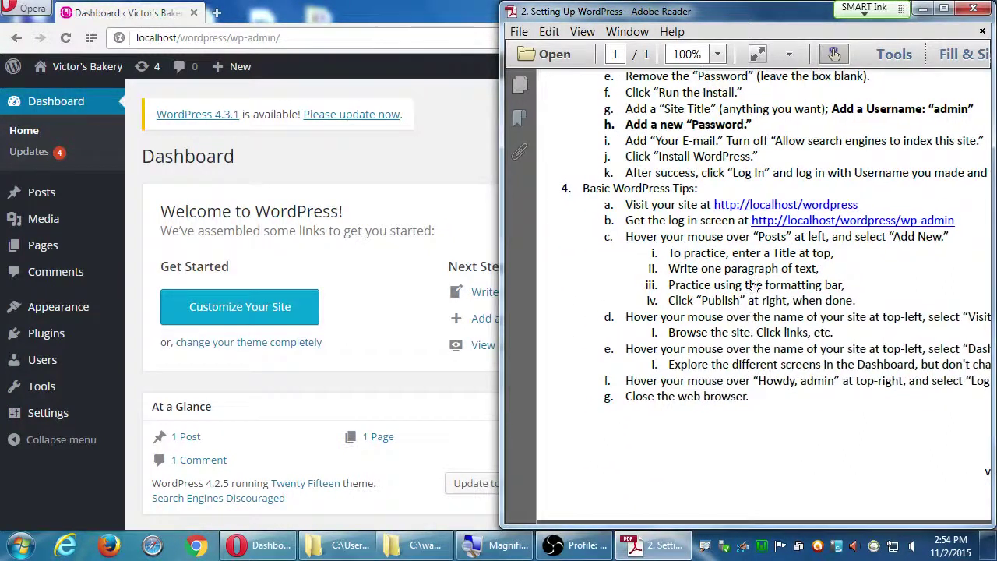
scroll(561, 228, "up", 1)
left_click(417, 173)
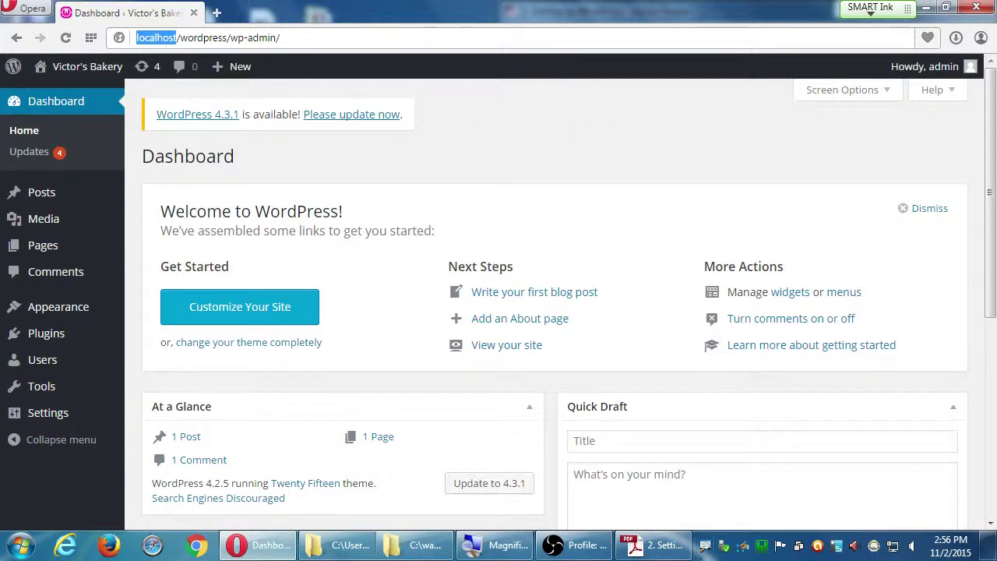
left_click(659, 547)
left_click_drag(857, 433, 846, 428)
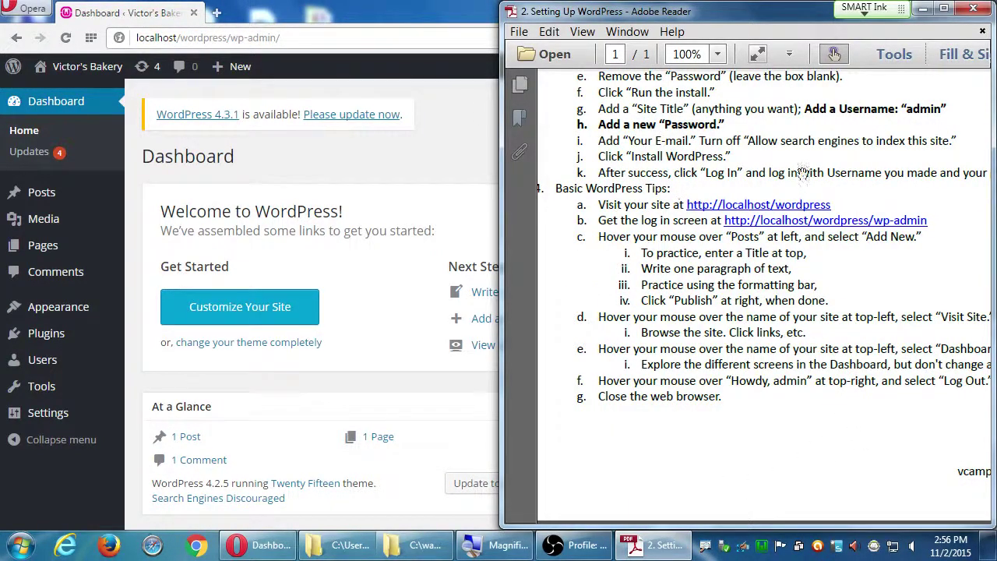
left_click(396, 160)
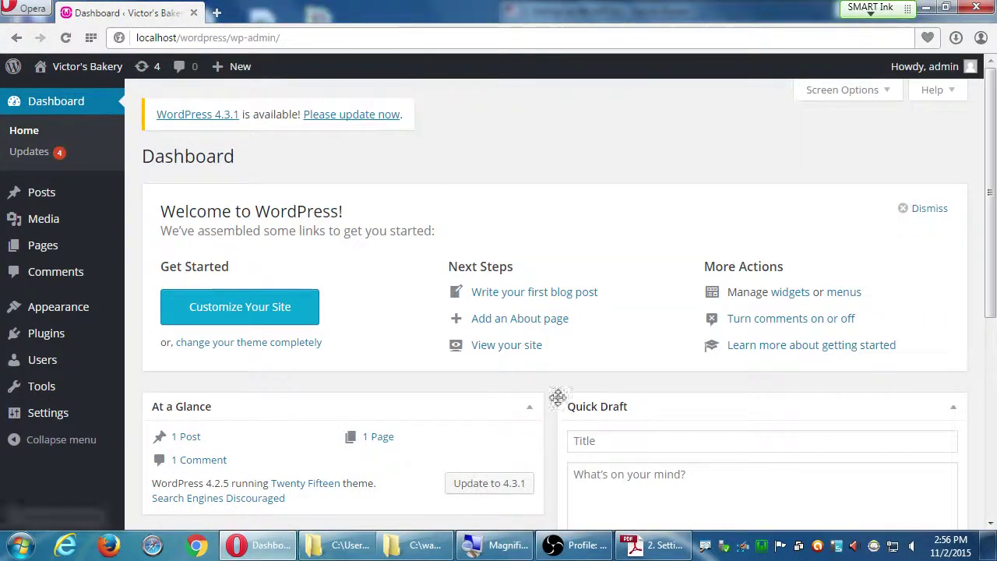
left_click(656, 545)
left_click_drag(598, 259, 613, 258)
left_click(395, 158)
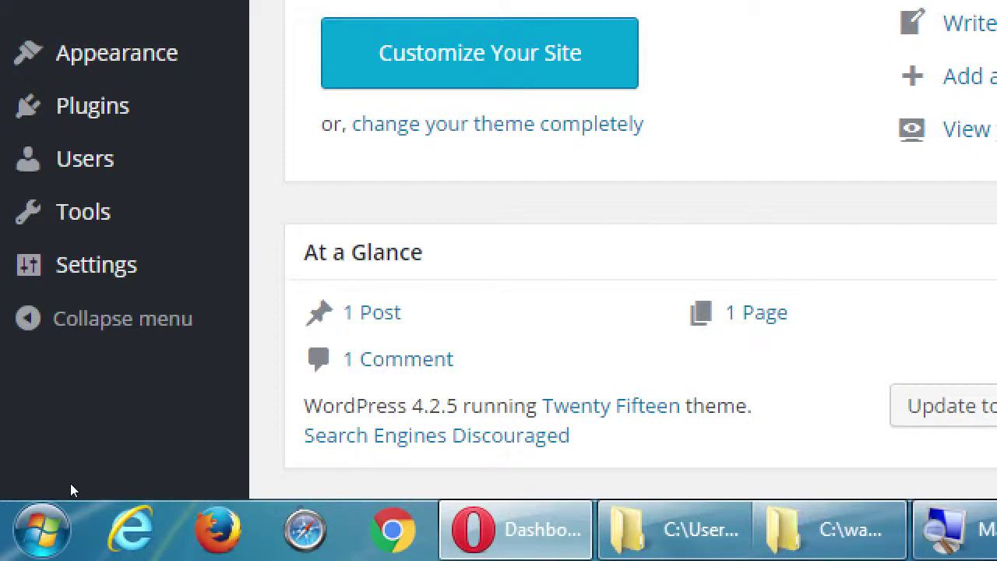
Open the General Settings page of the WordPress site.
mouse_move(64, 423)
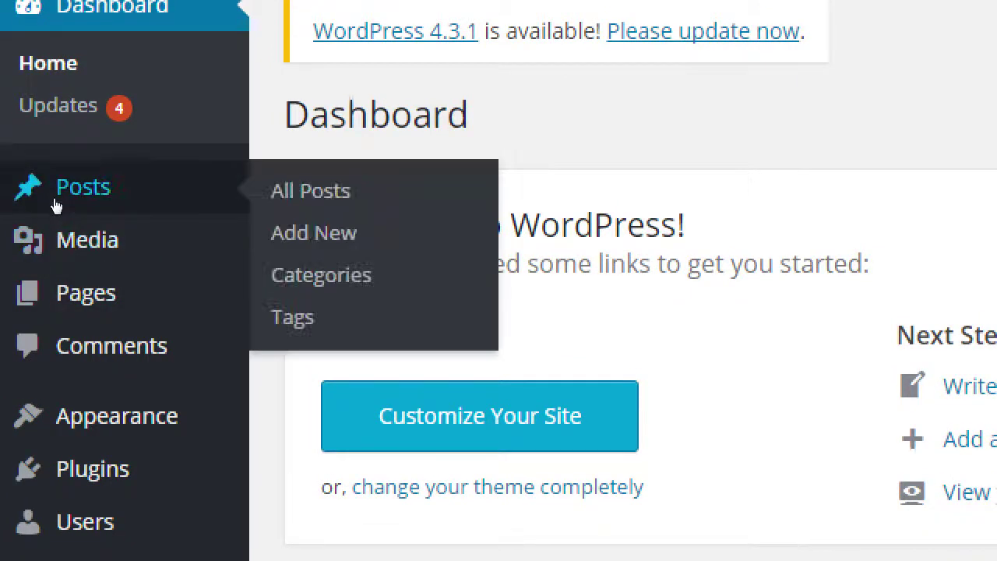
mouse_move(113, 293)
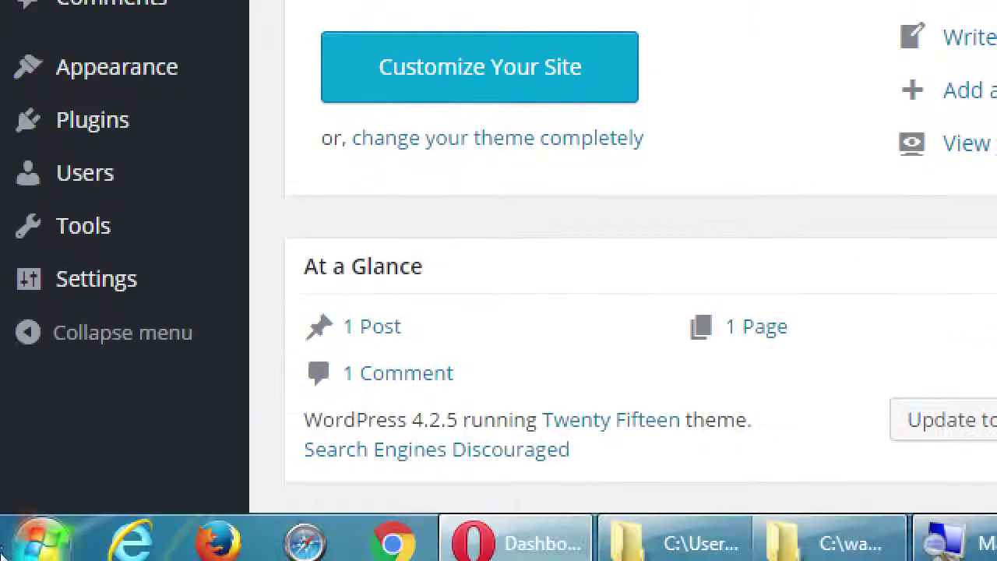
mouse_move(96, 378)
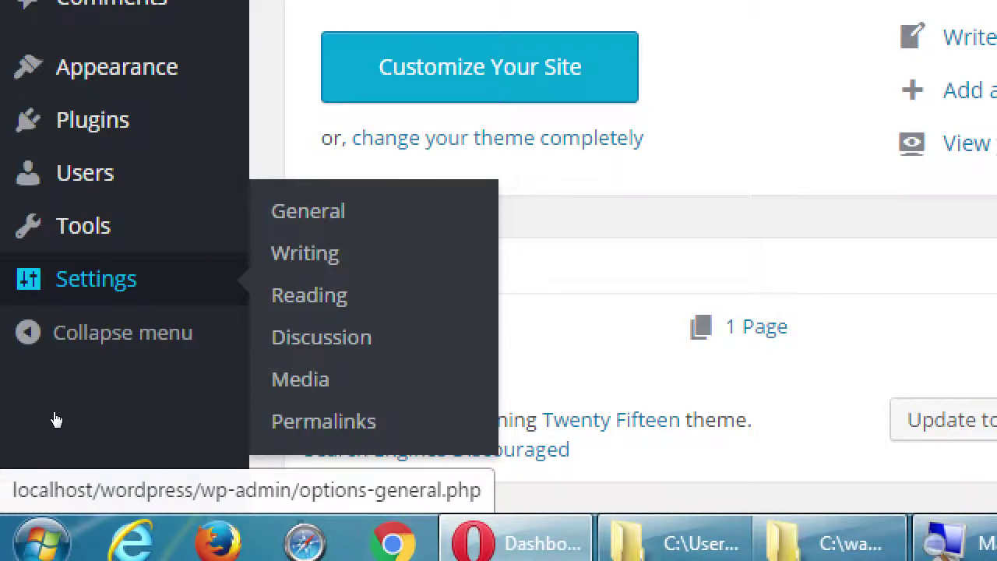
key("Return")
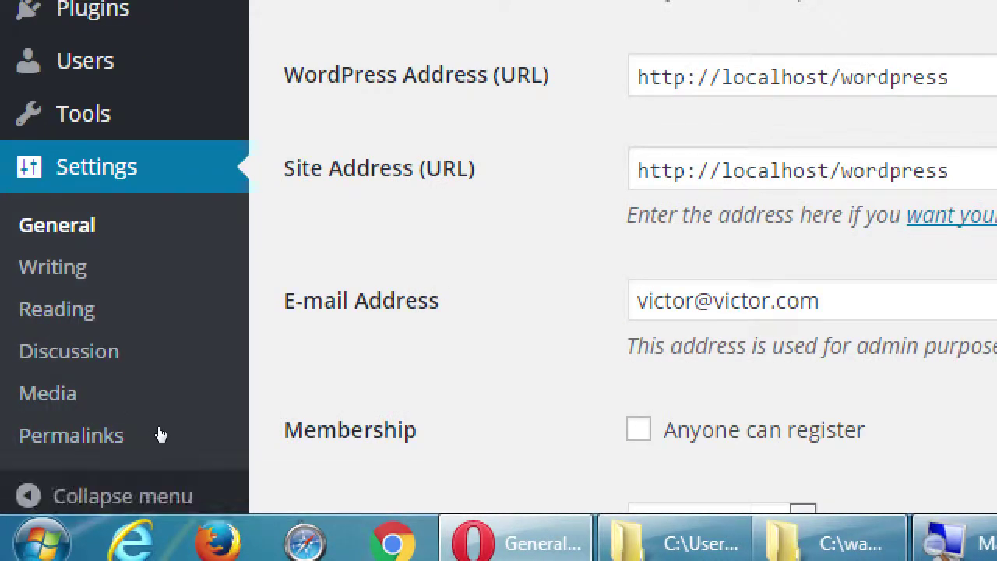
key("super+minus")
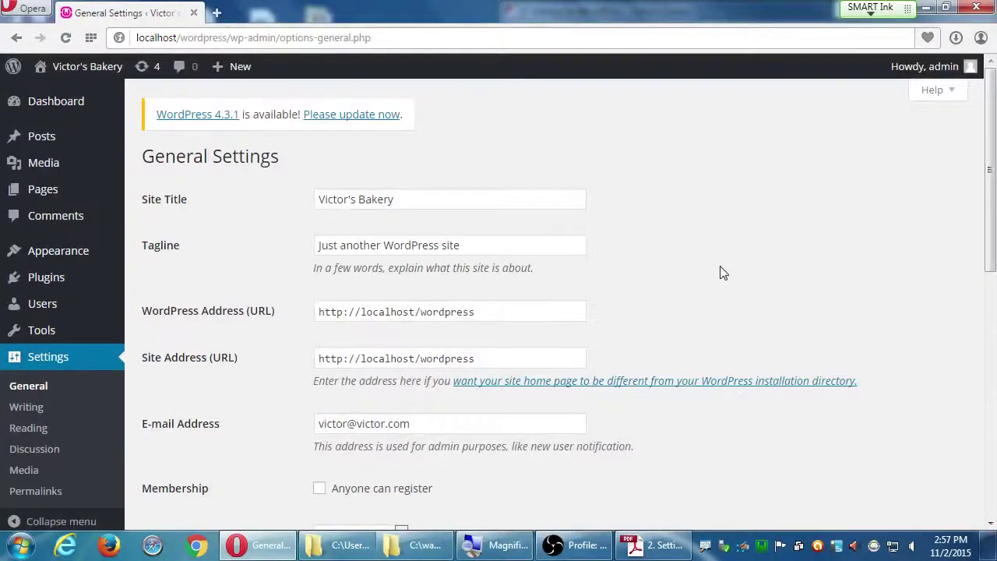
key("super+plus")
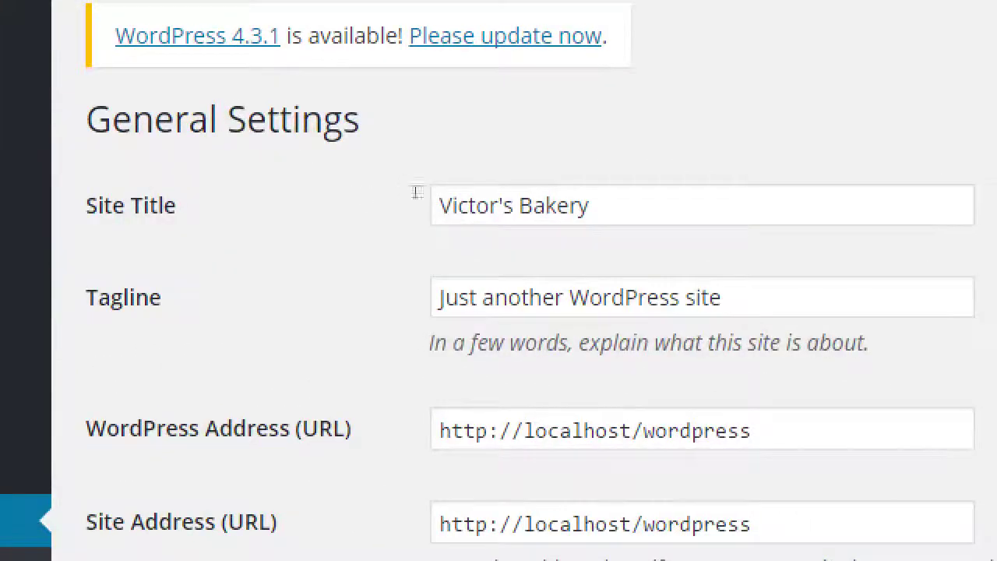
key("super+minus")
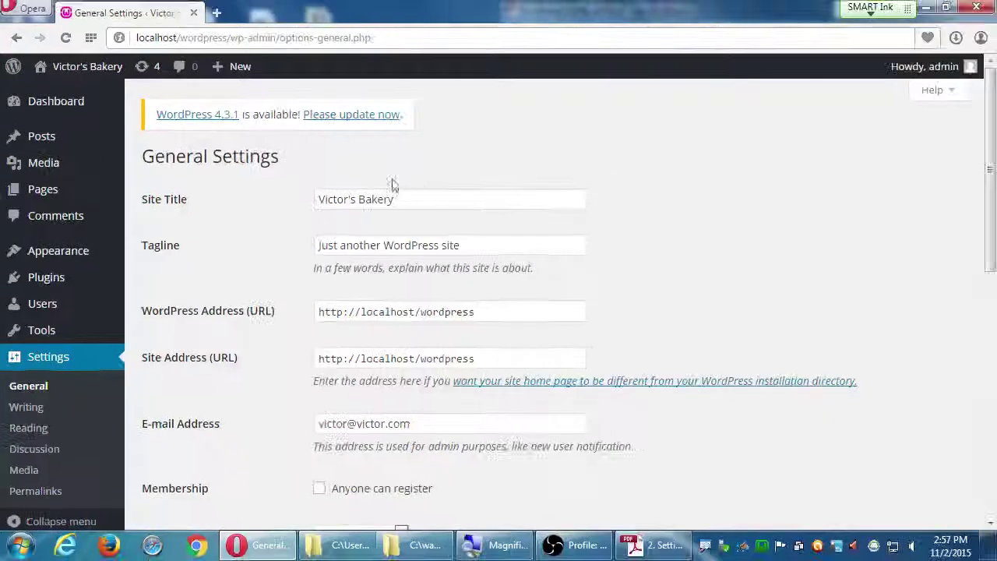
Open the public site in a second browser tab, check its title and tagline, and return to General Settings.
middle_click(72, 70)
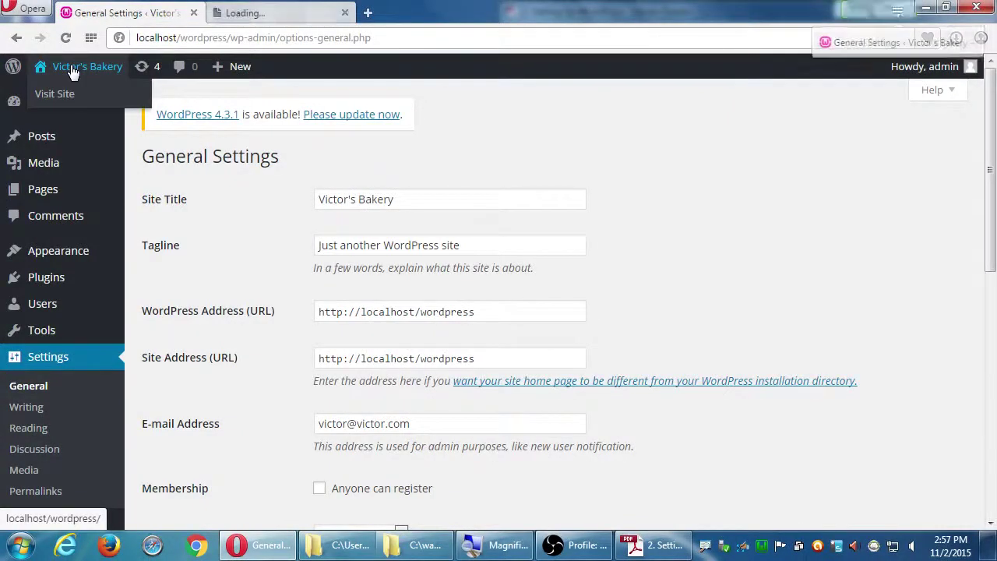
key("ctrl+Tab")
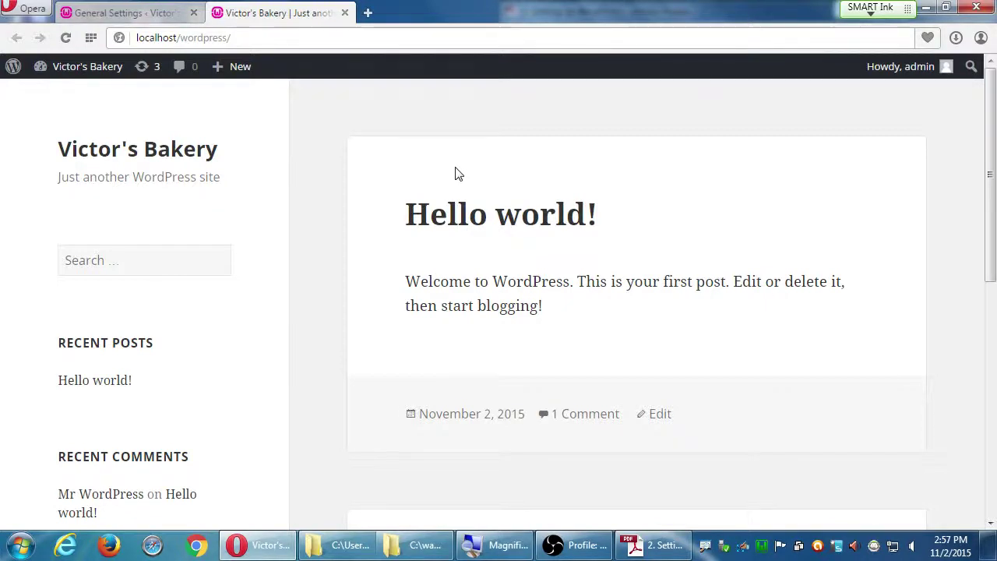
key("ctrl+Tab")
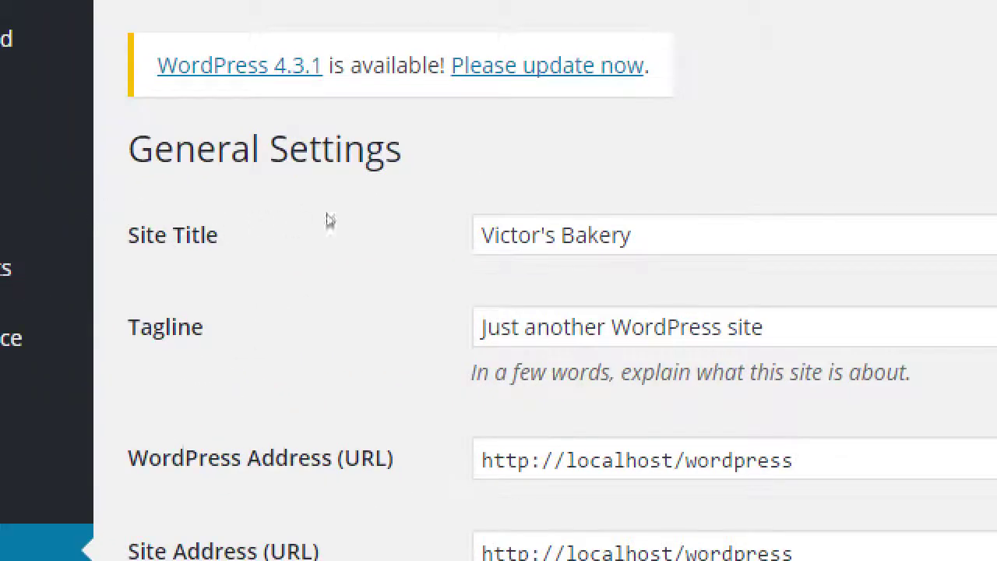
Set the site's tagline to "Eastlake bakery".
left_click(412, 204)
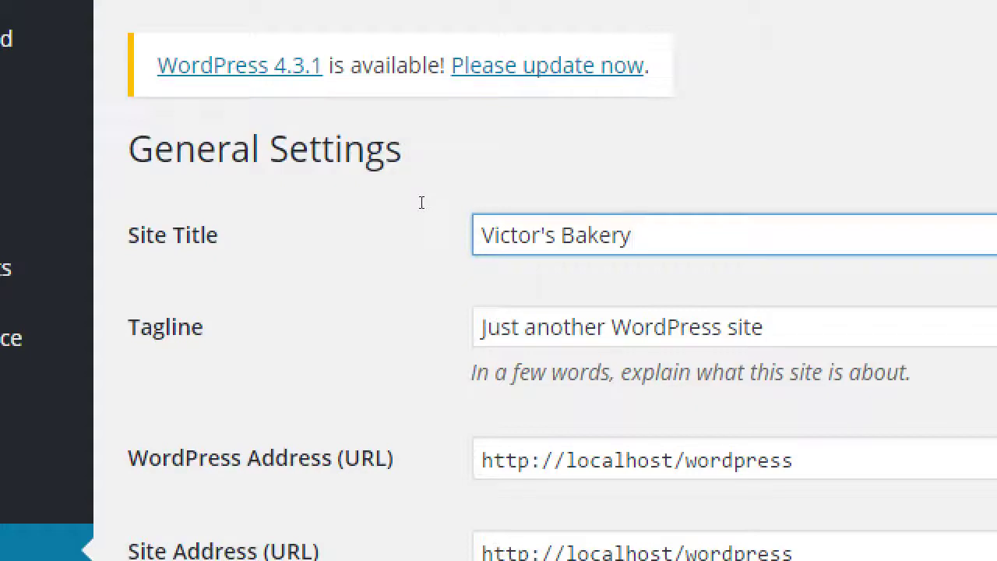
key("Tab")
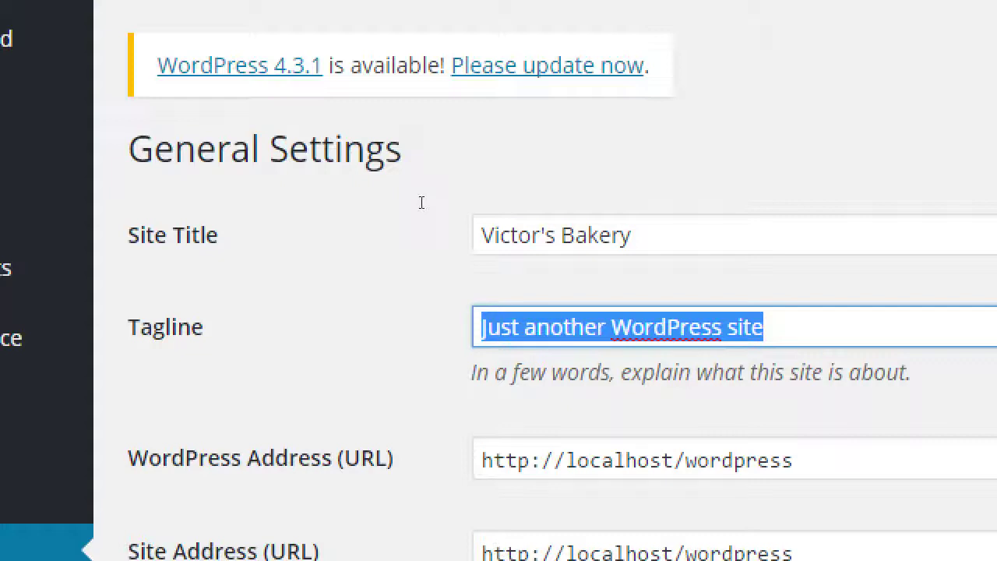
type("Esa")
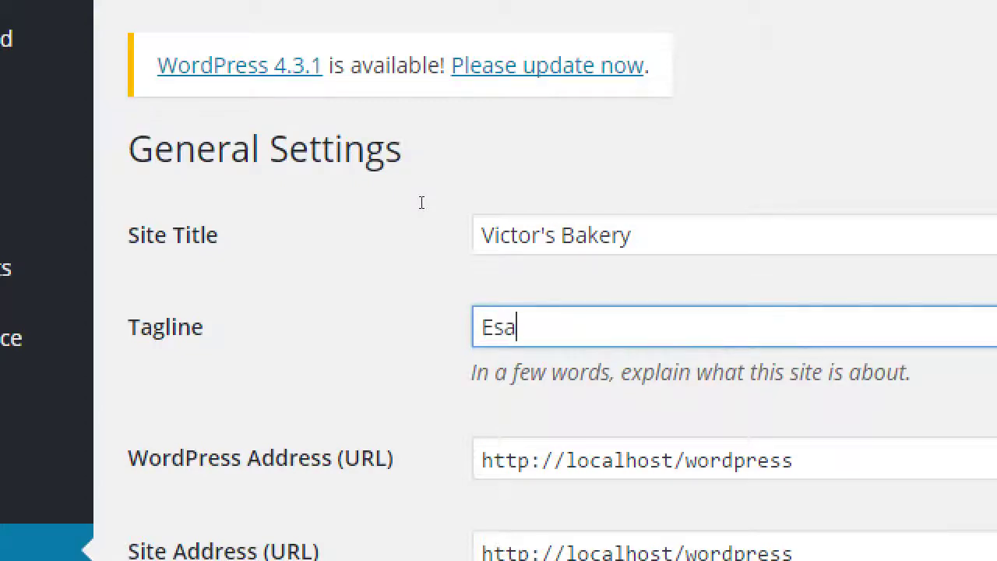
key("BackSpace")
key("BackSpace")
type("astlake ")
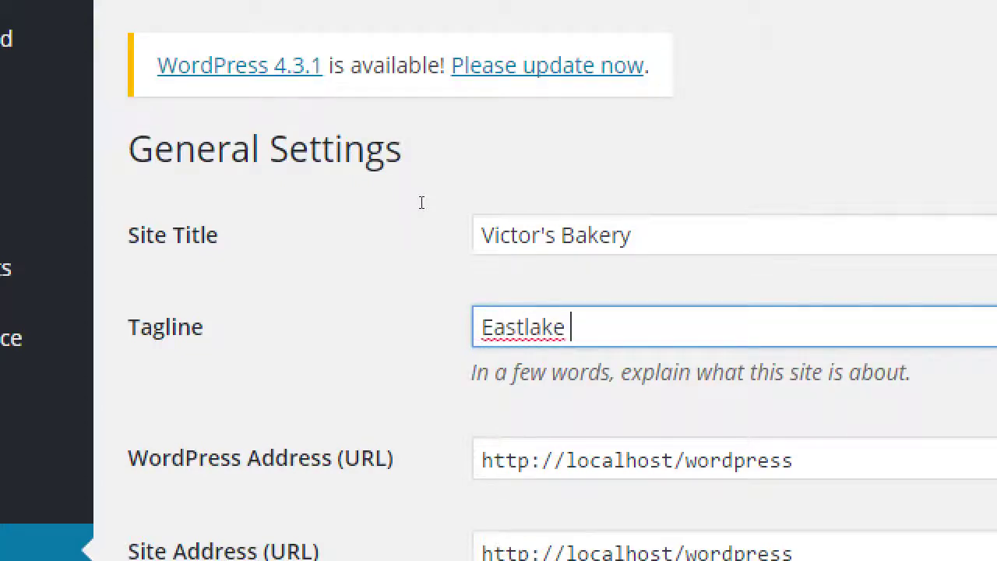
type("bakery")
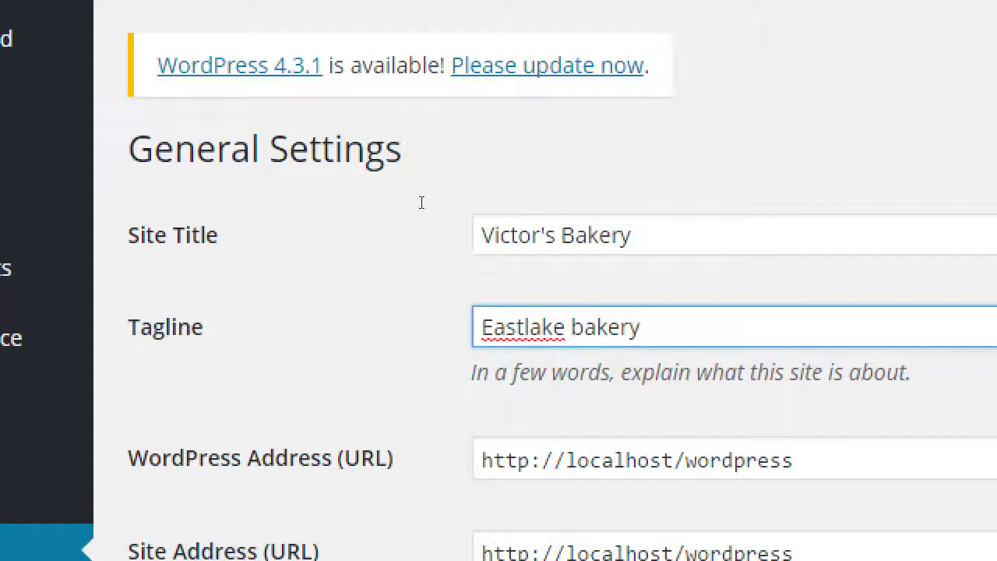
Replace the site's tagline with "Family-owned bakery in the heart of Eastlake, California".
key("BackSpace")
key("BackSpace")
key("BackSpace")
key("BackSpace")
key("BackSpace")
key("BackSpace")
key("BackSpace")
key("BackSpace")
key("BackSpace")
key("BackSpace")
key("BackSpace")
key("BackSpace")
key("BackSpace")
key("BackSpace")
key("BackSpace")
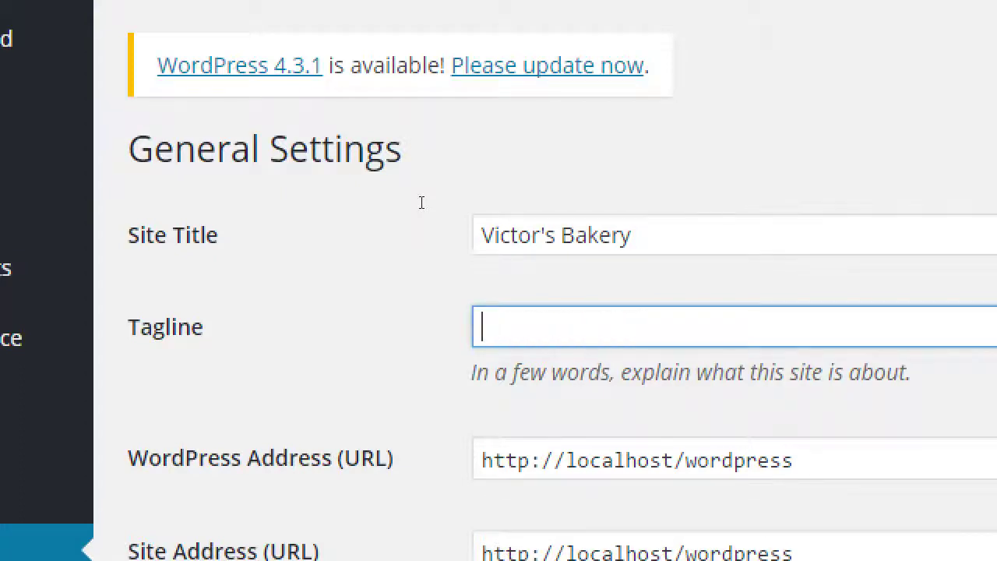
type("Family-")
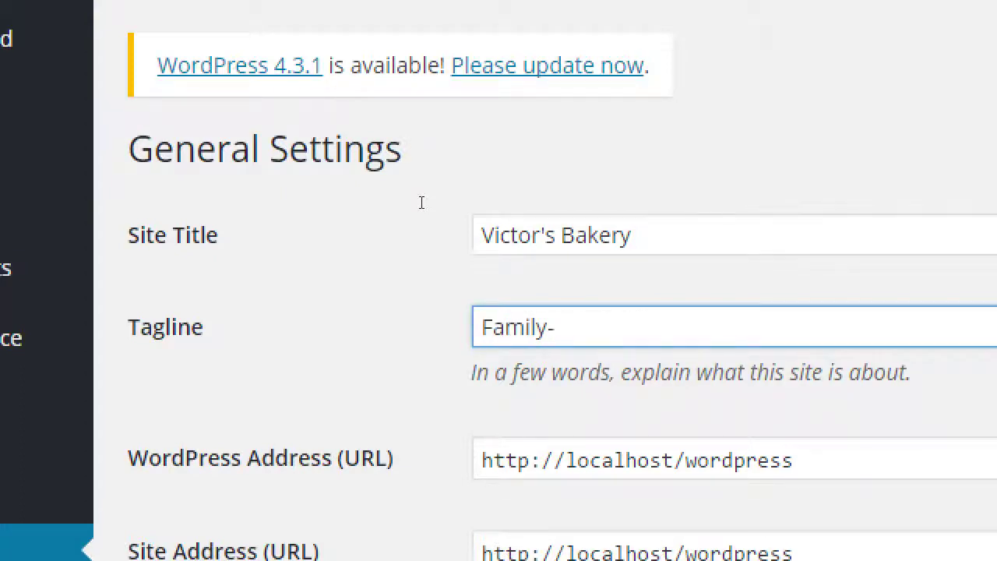
type("owned bakery i")
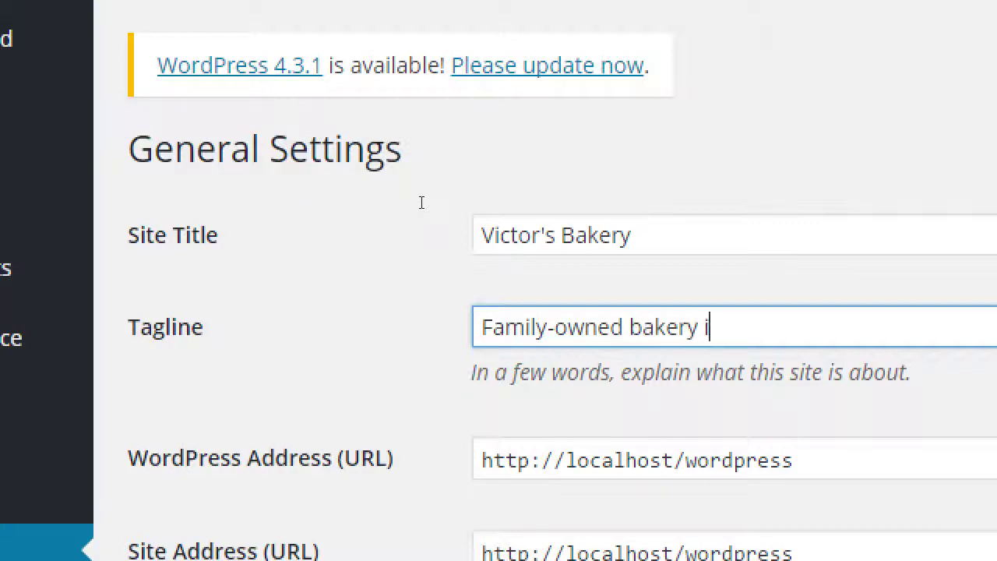
type("n the hear")
key("BackSpace")
key("BackSpace")
type("eart ")
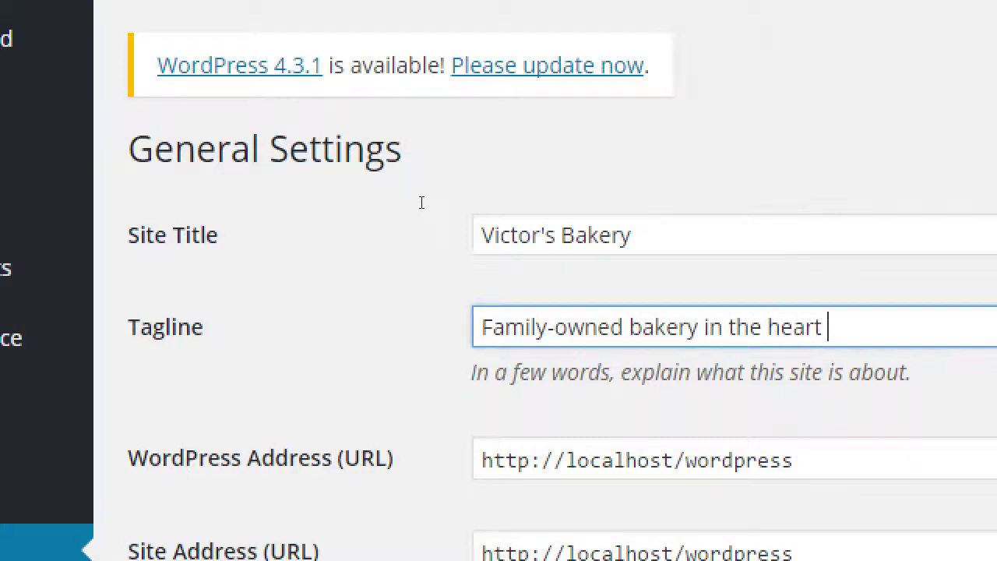
type("of East")
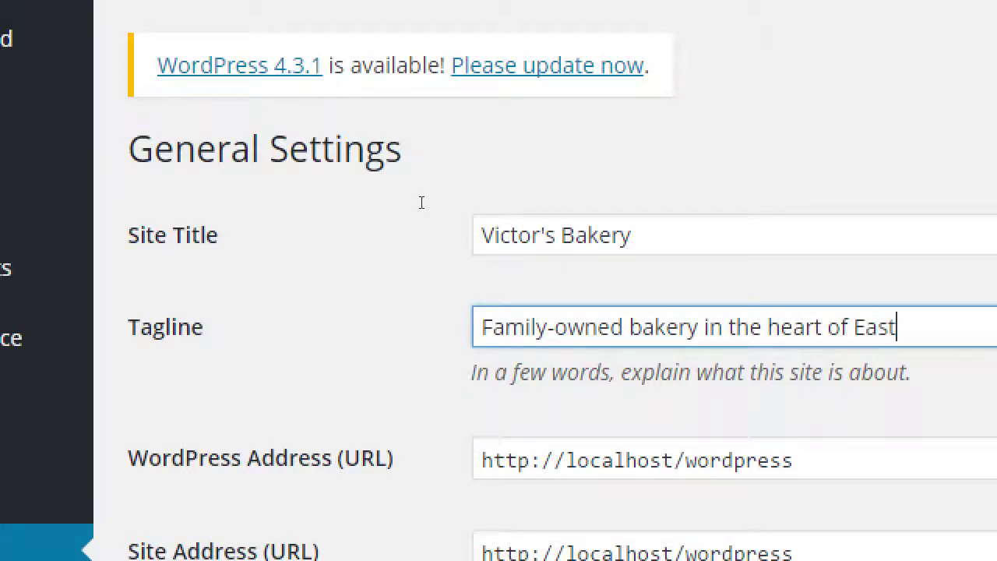
type("lake")
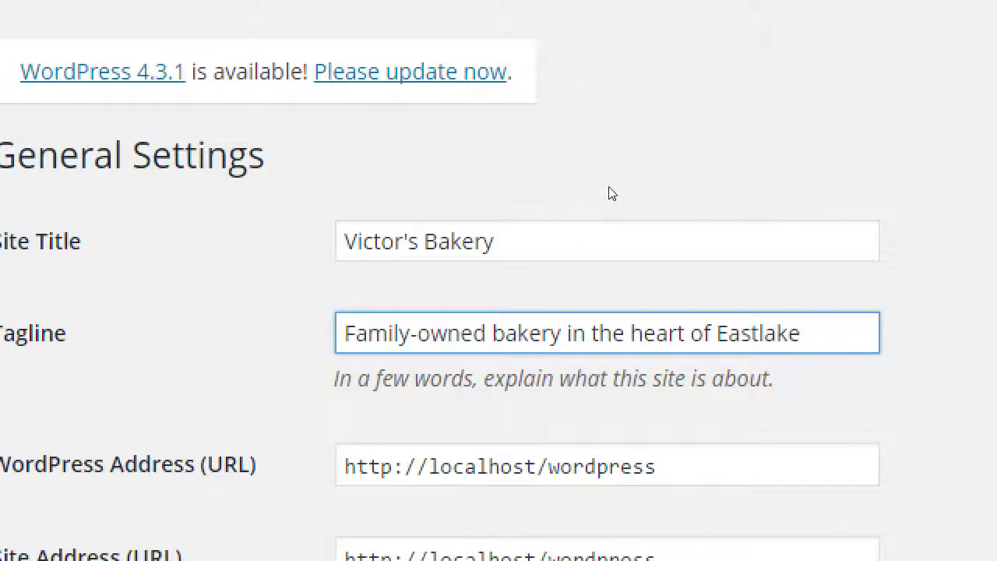
type(", Califn")
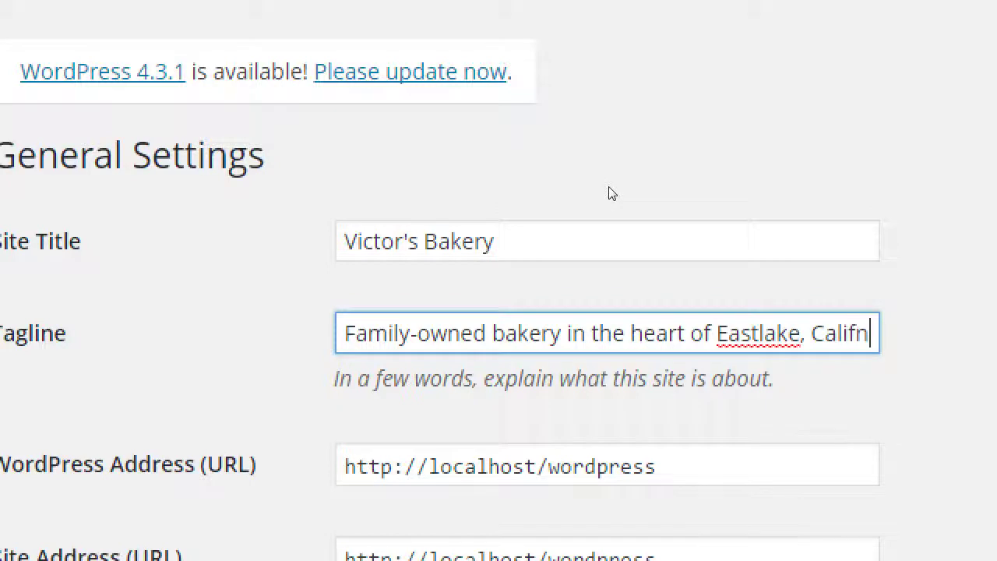
type("o")
key("BackSpace")
key("BackSpace")
type("or")
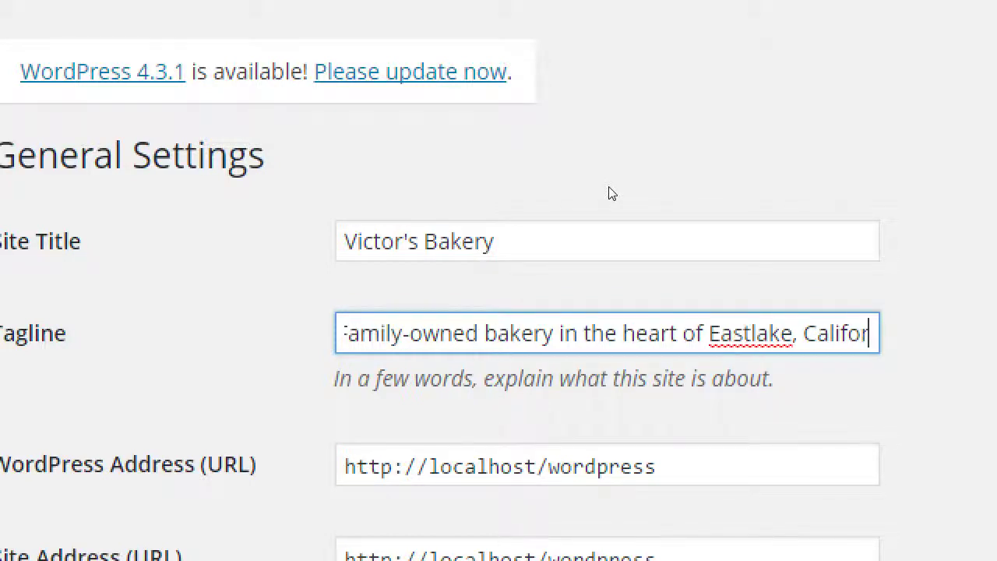
type("nia")
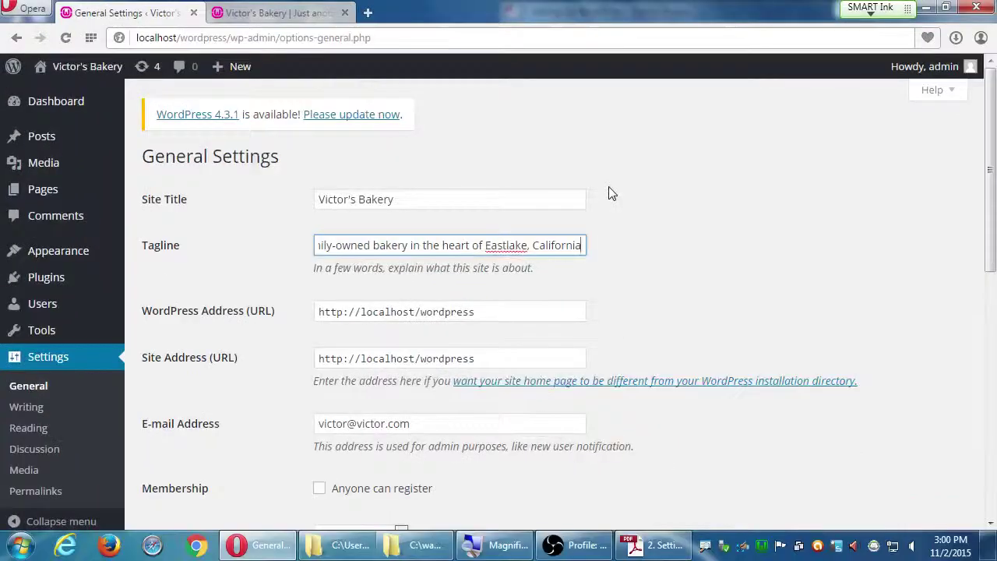
Check the tagline on the public site, and return to General Settings to review the full new tagline text.
key("ctrl+Tab")
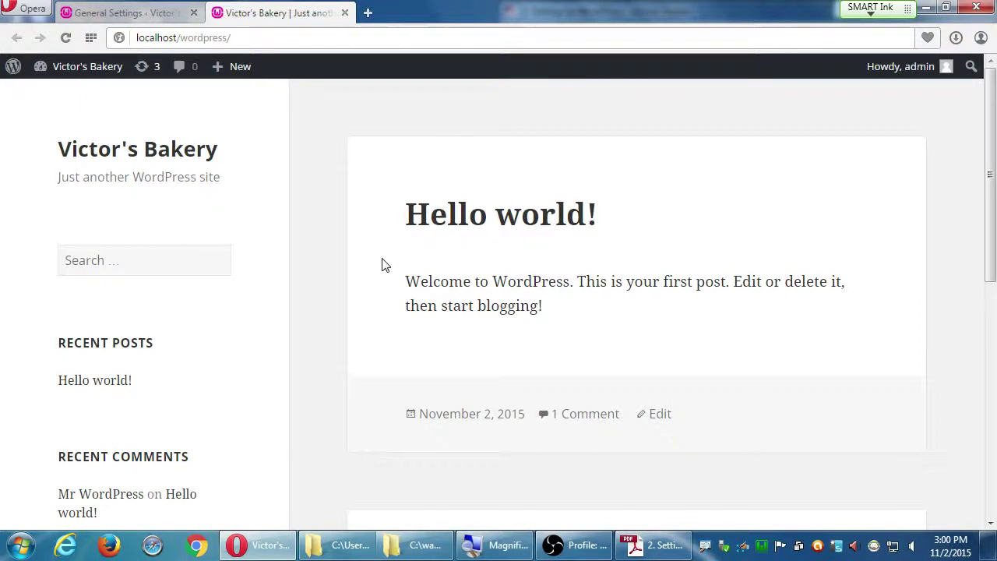
key("ctrl+Tab")
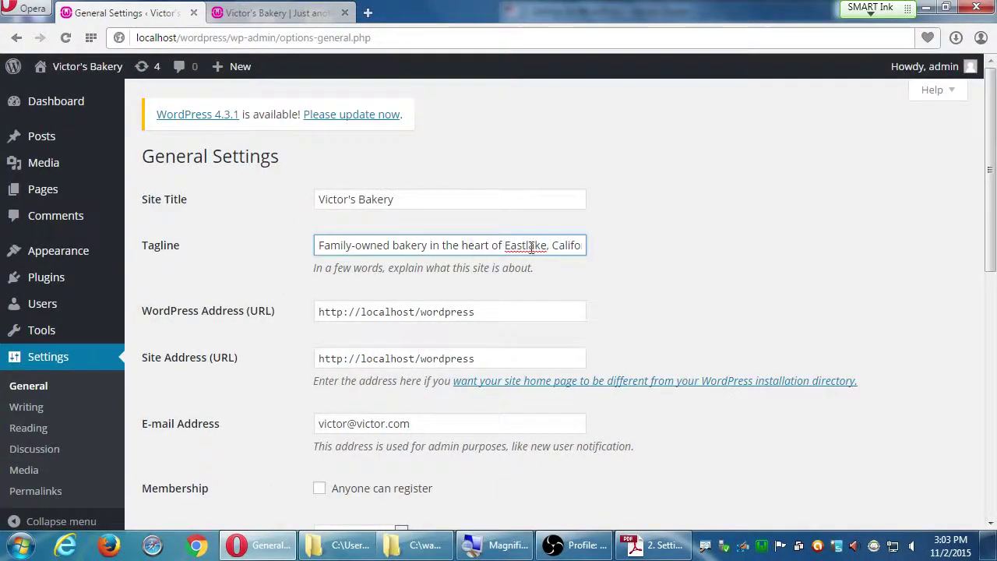
left_click_drag(558, 245, 629, 244)
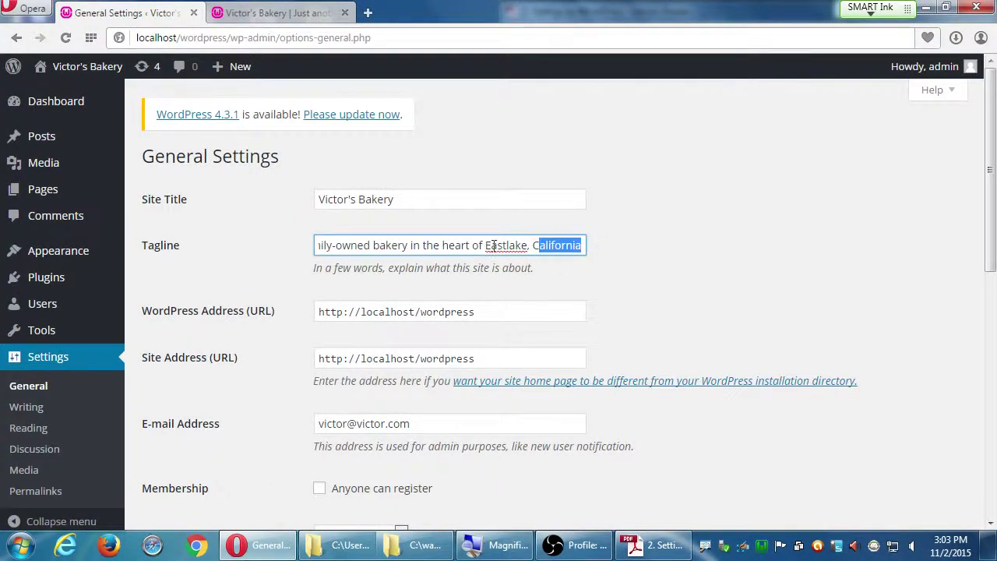
left_click_drag(448, 245, 274, 249)
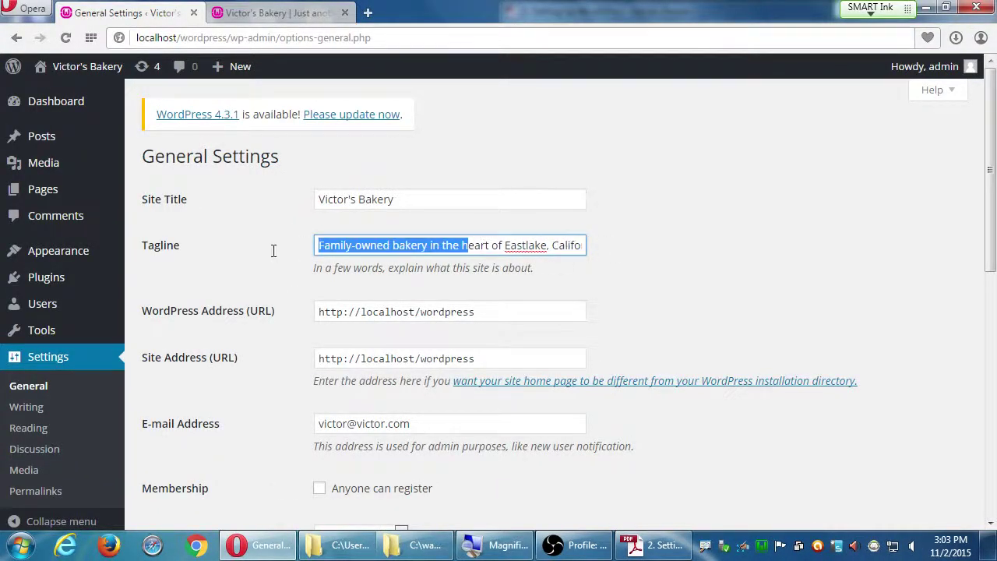
left_click(614, 239)
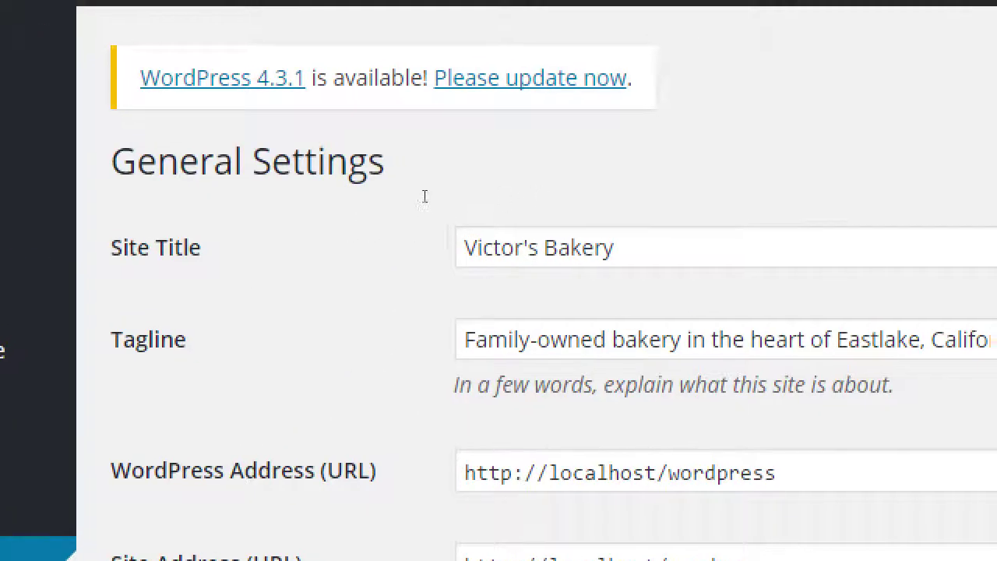
Try "PmD Interactive" as the site title and undo the change.
key("Tab")
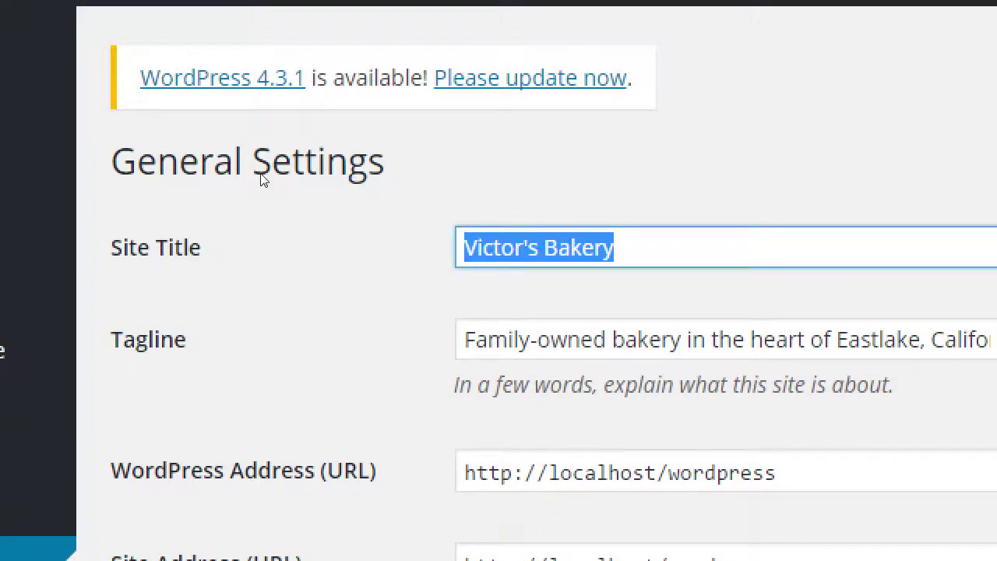
type("PmD Int")
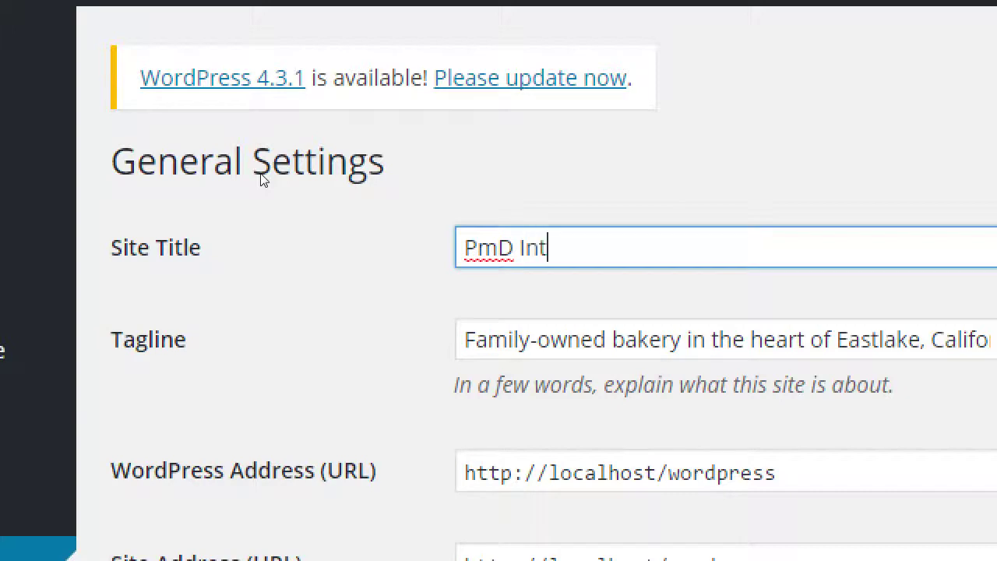
type("eractive")
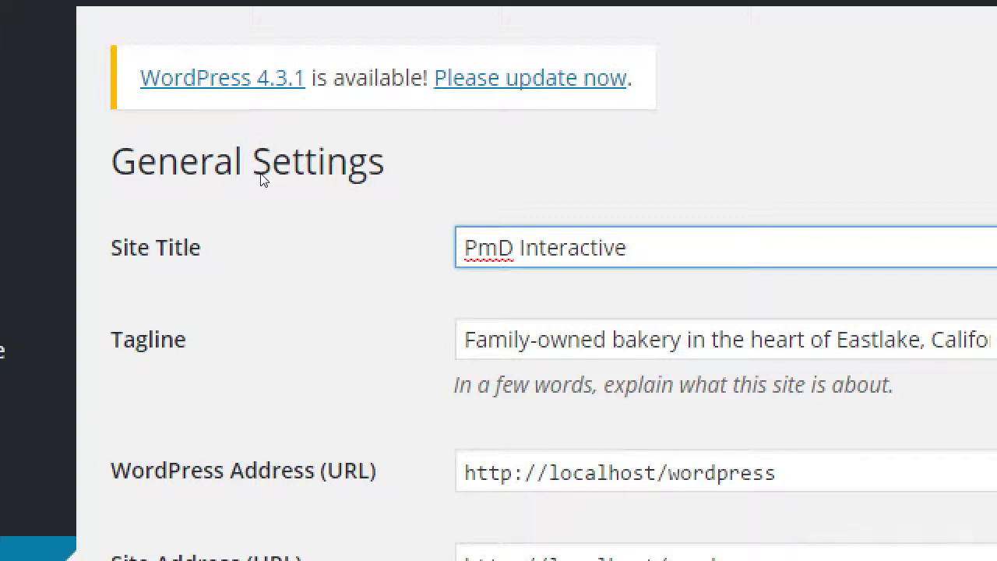
key("ctrl+z")
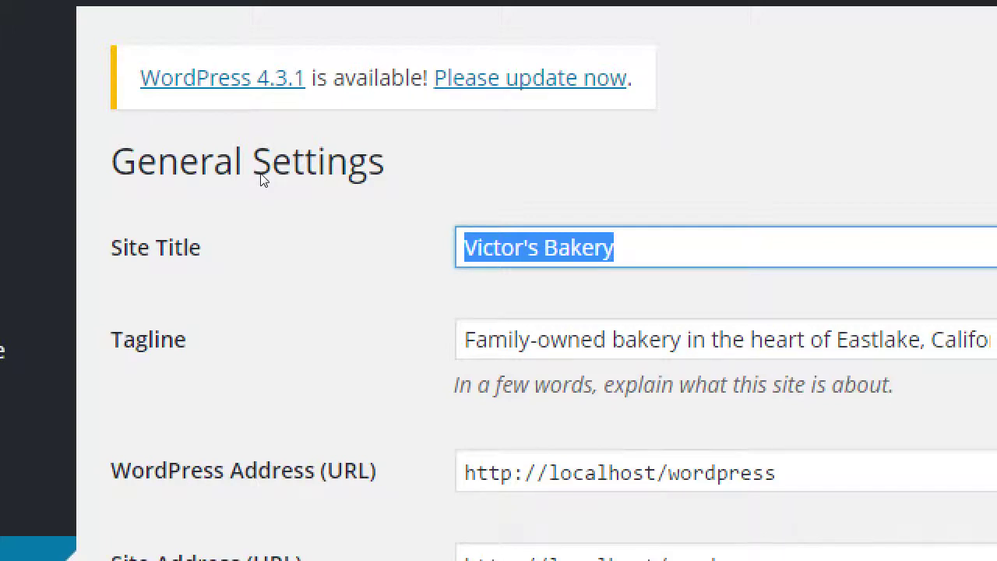
left_click(161, 207)
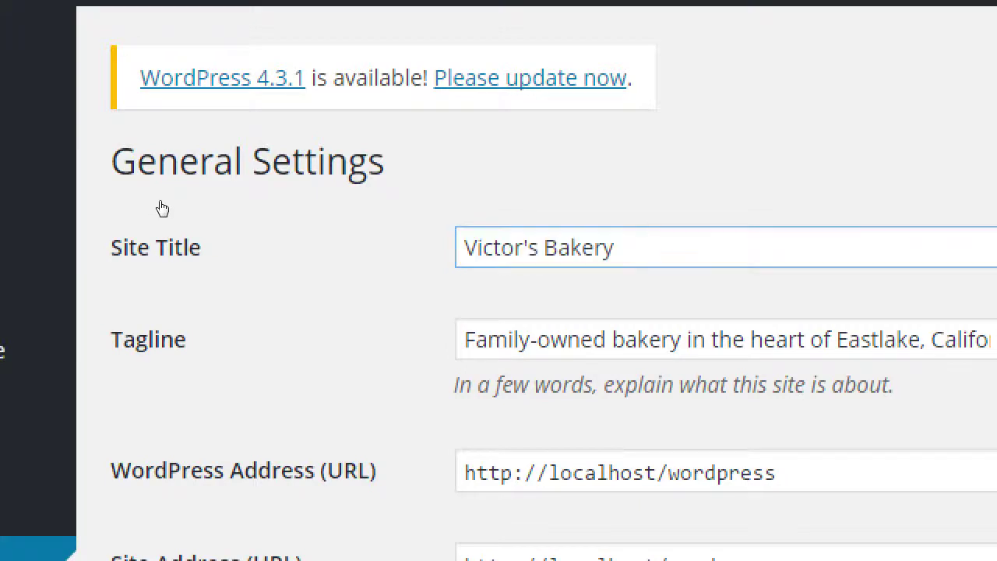
left_click_drag(160, 207, 189, 200)
left_click(377, 204)
key("Tab")
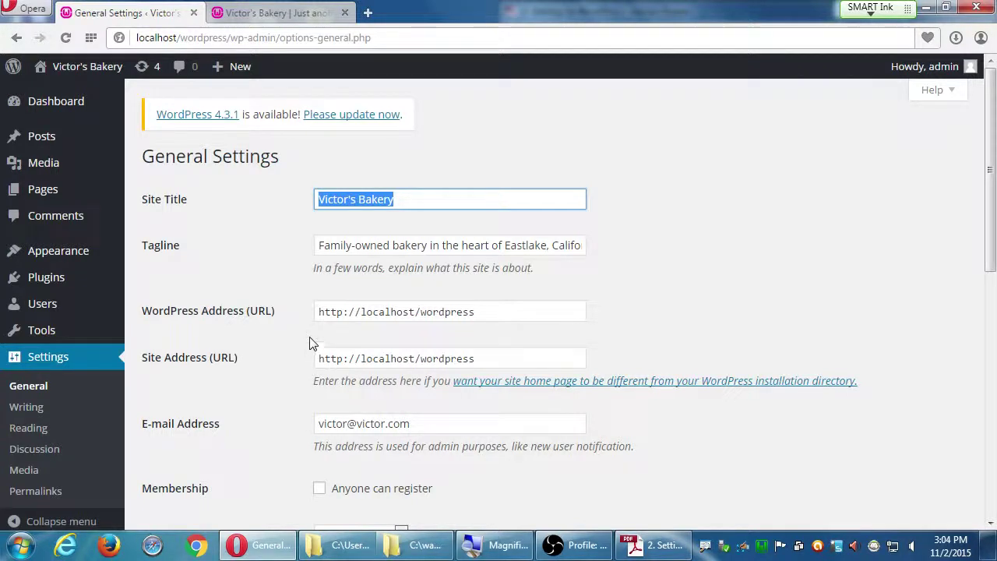
Review the Membership setting and the roles offered for New User Default Role.
scroll(296, 343, "down", 2)
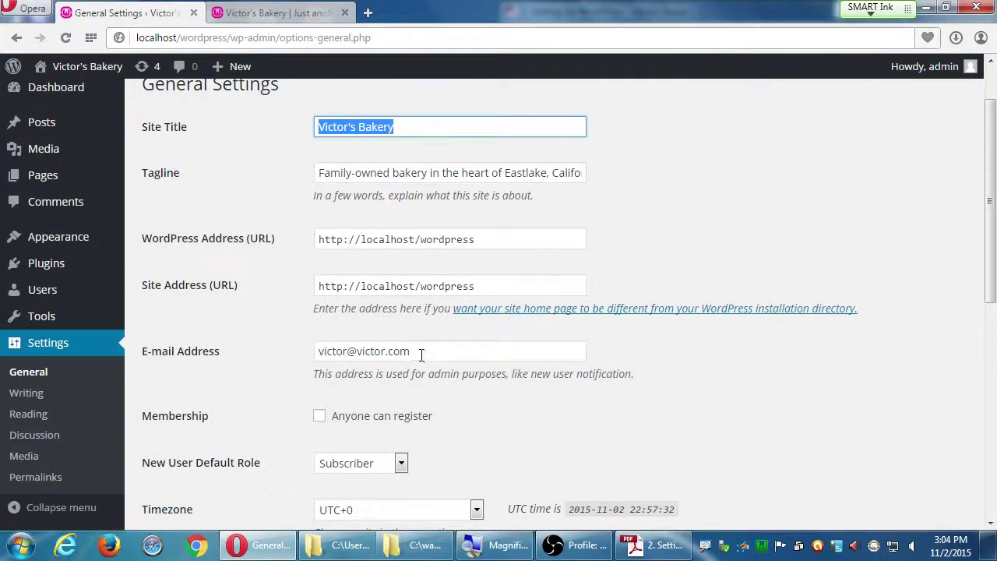
scroll(234, 343, "down", 2)
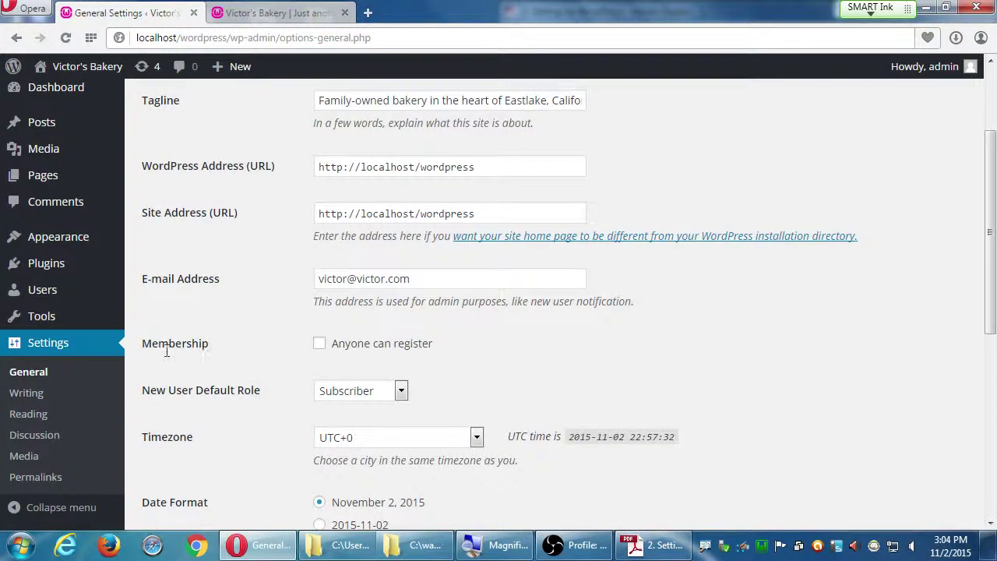
left_click_drag(166, 351, 189, 351)
left_click(222, 350)
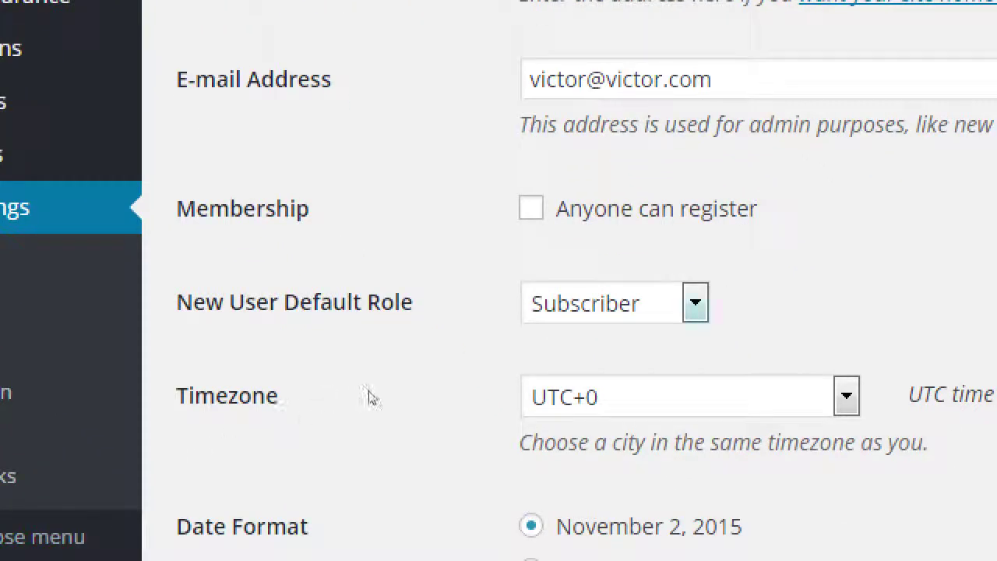
key("alt+Down")
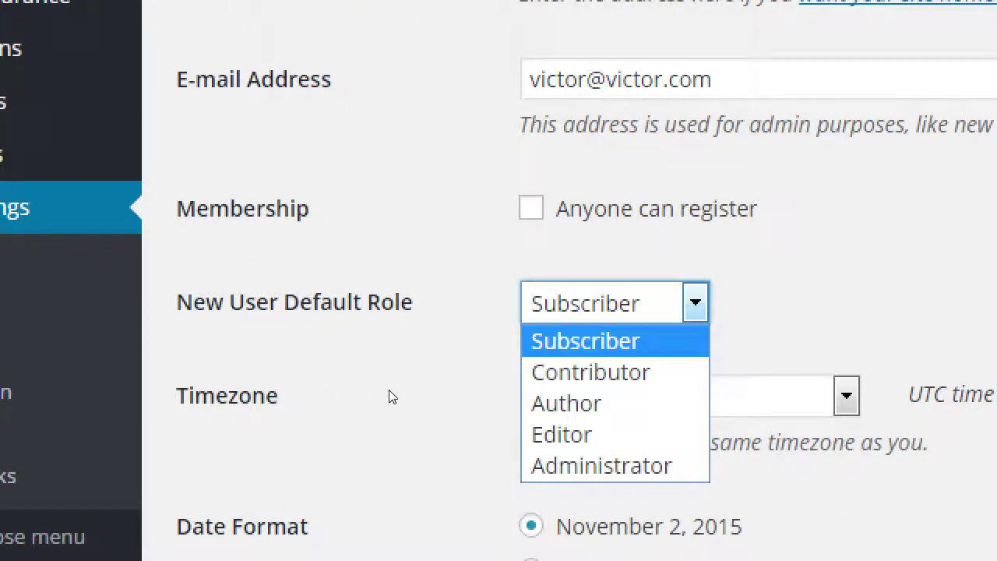
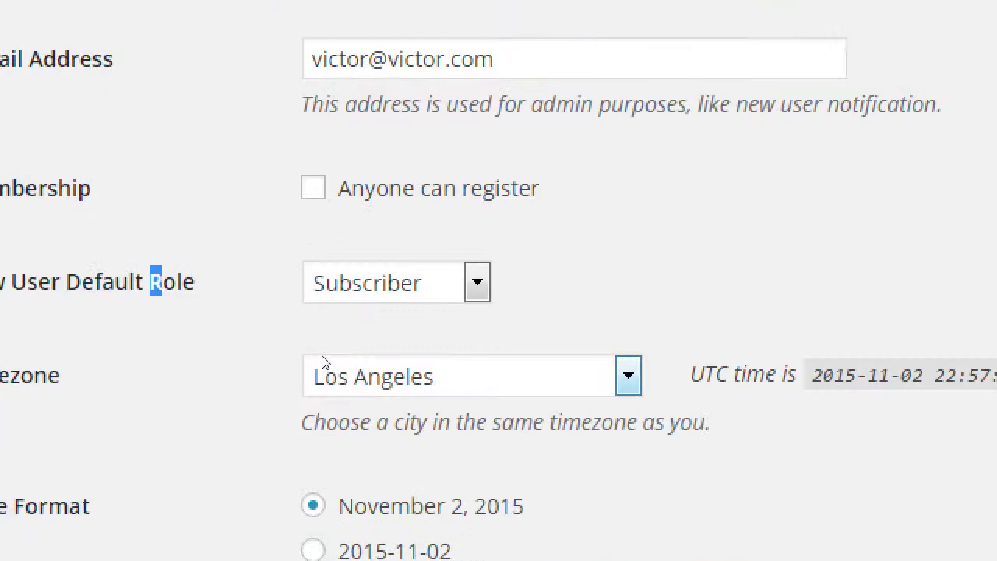
Examine the cities offered in the Timezone list around Los Angeles, and close the list with Los Angeles selected.
key("alt+Down")
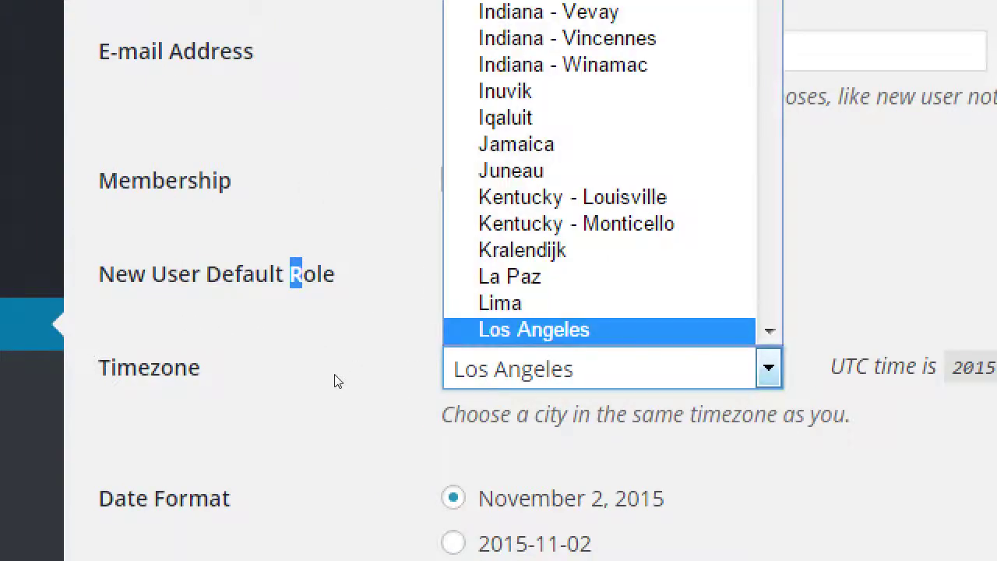
key("Down")
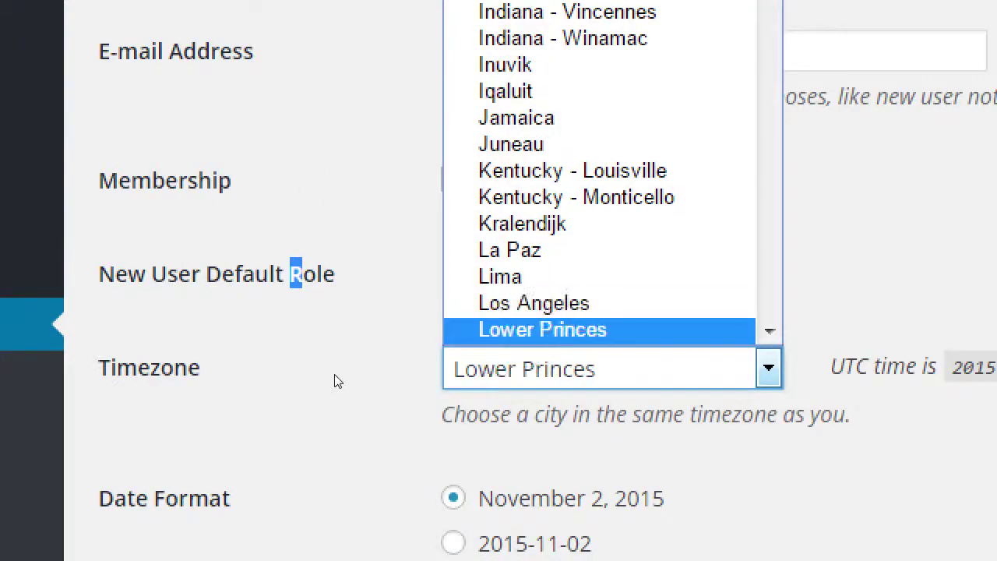
key("Up")
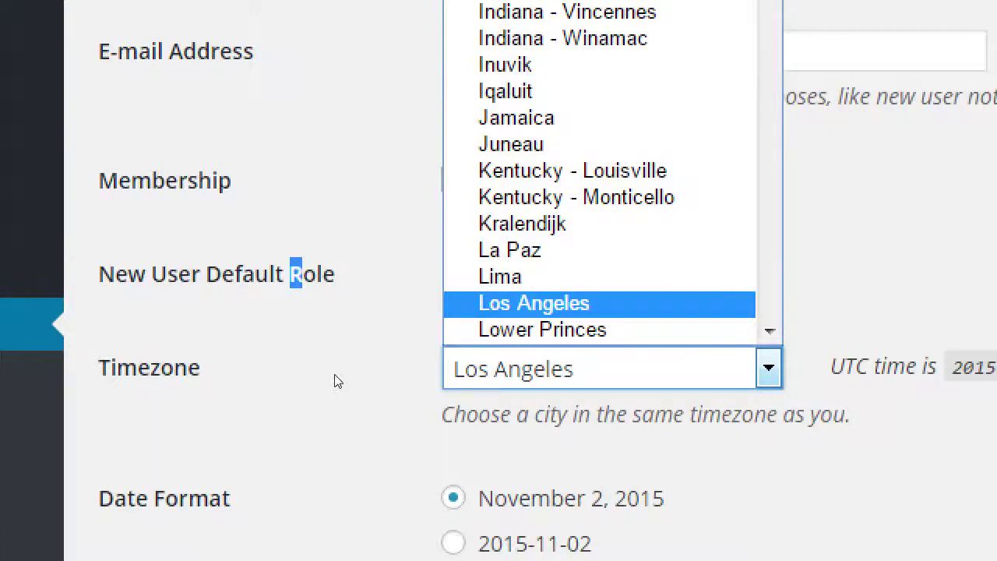
left_click(260, 338)
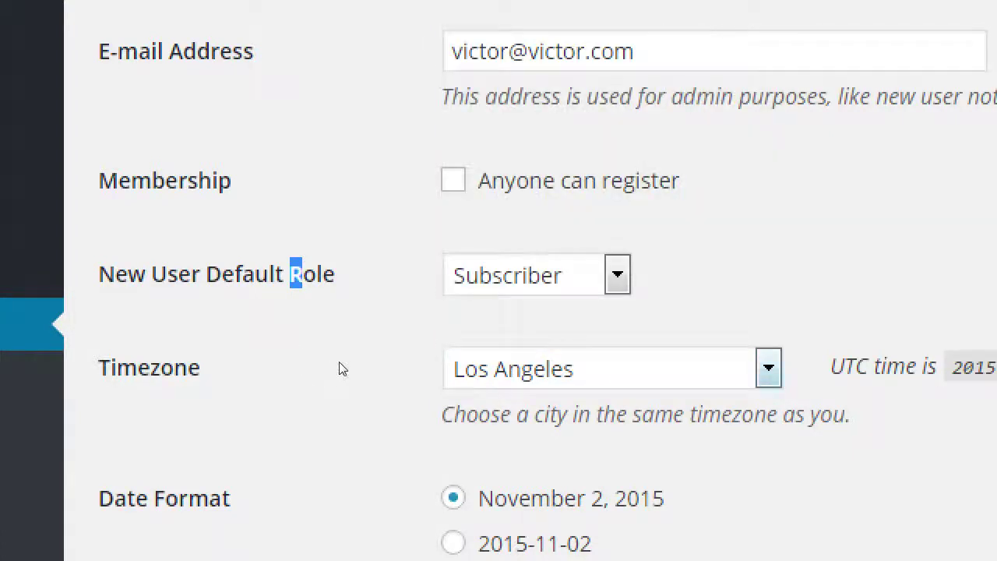
key("alt+Down")
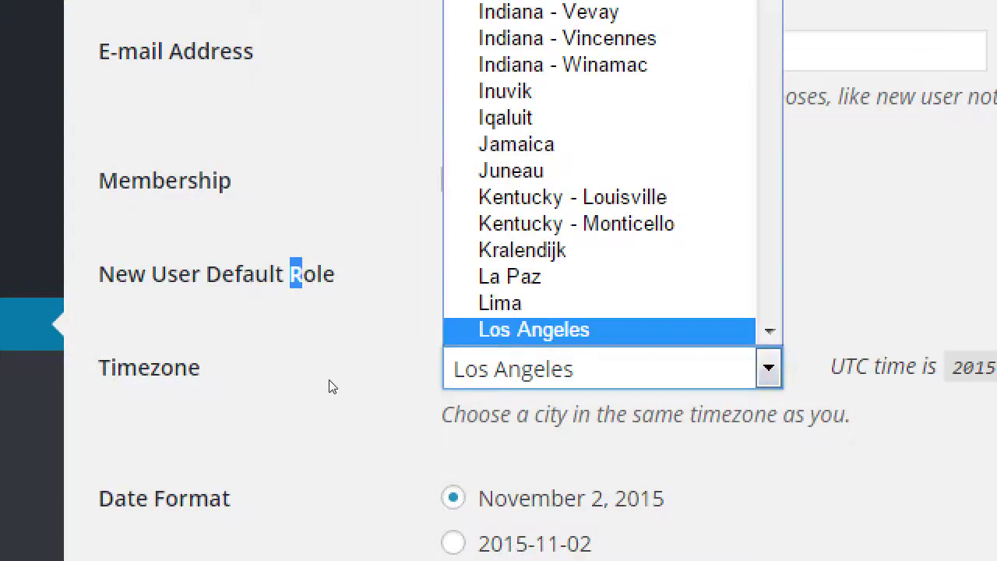
left_click(373, 358)
left_click(209, 313)
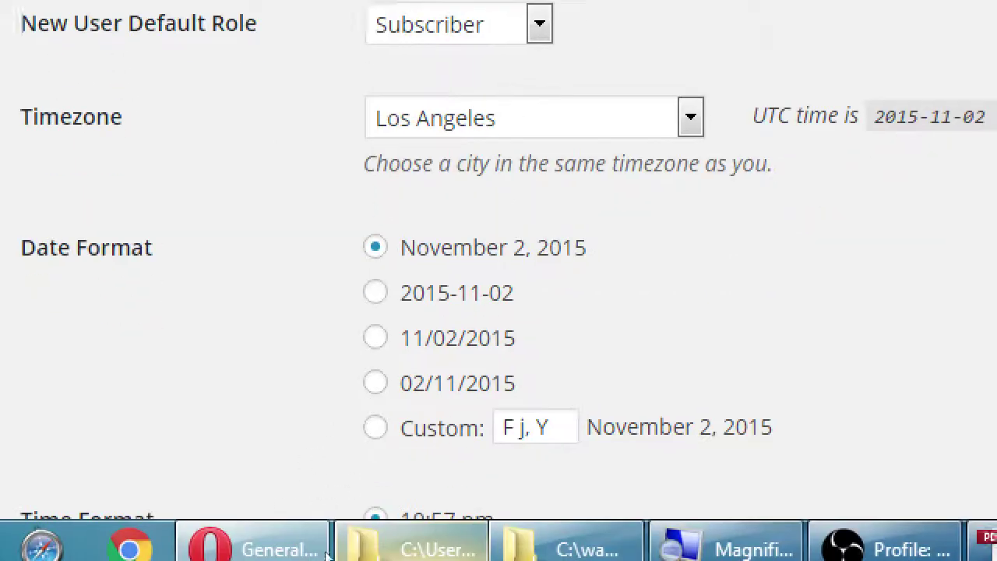
Review the Date Format, Time Format and Week Starts On options in General Settings.
scroll(319, 472, "down", 1)
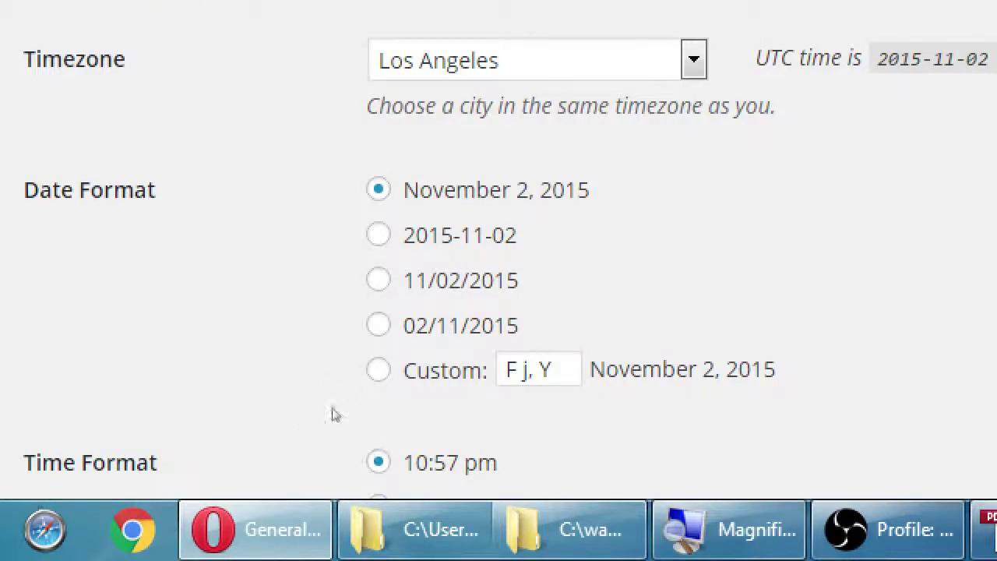
scroll(208, 423, "down", 3)
scroll(207, 417, "up", 2)
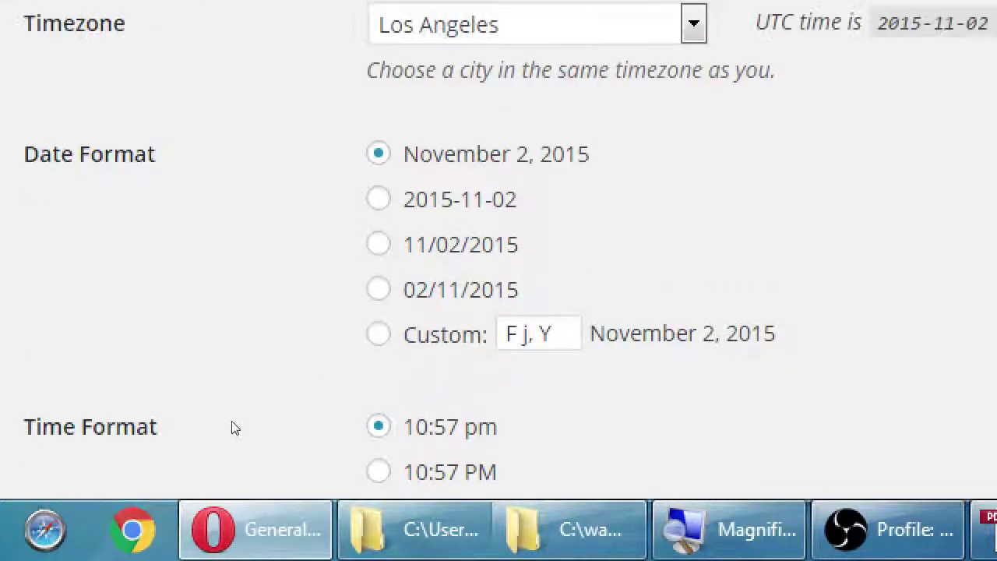
scroll(226, 428, "down", 4)
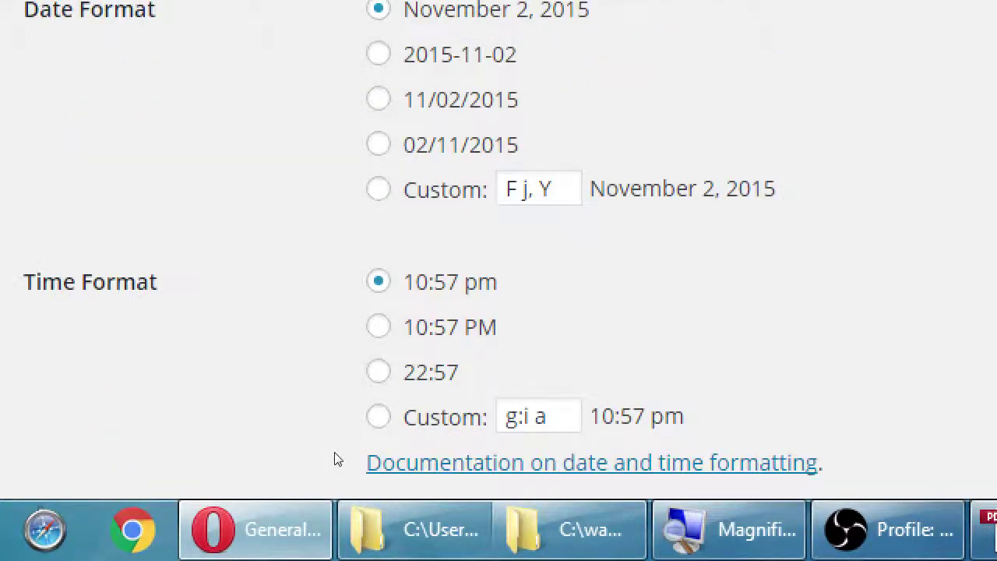
scroll(257, 423, "down", 4)
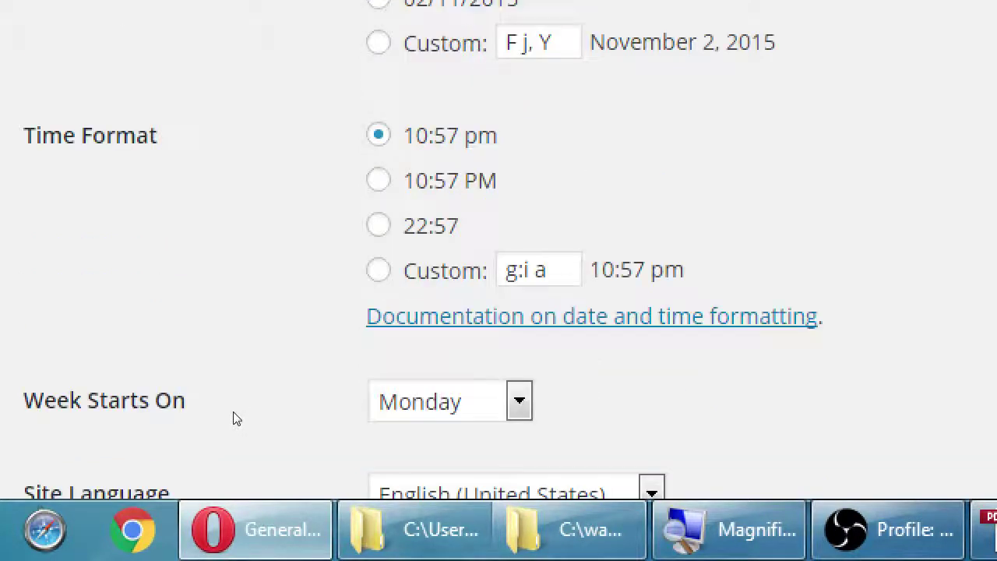
Examine the languages offered for Site Language in General Settings, and close the list with English (United States) selected.
scroll(234, 418, "down", 3)
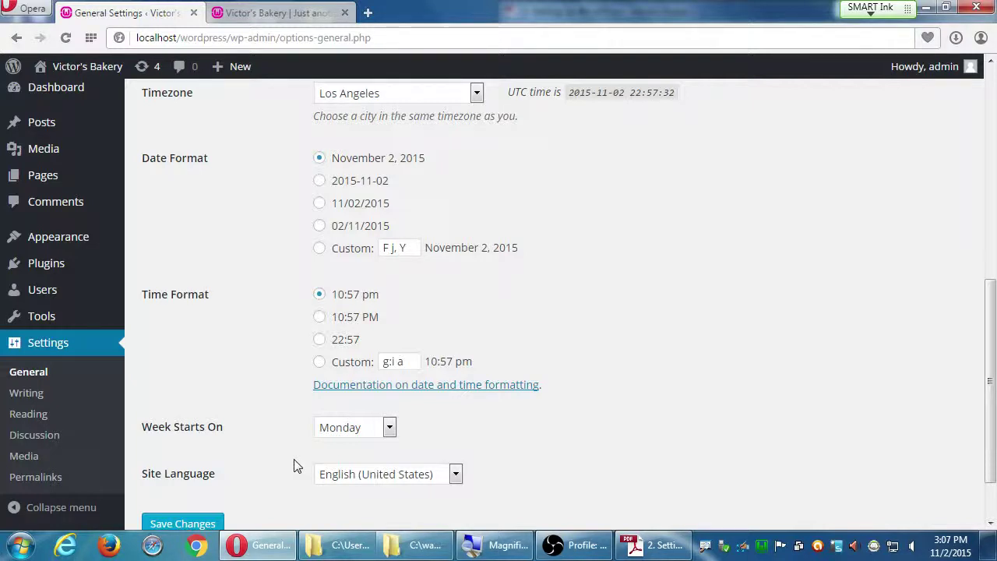
left_click(455, 474)
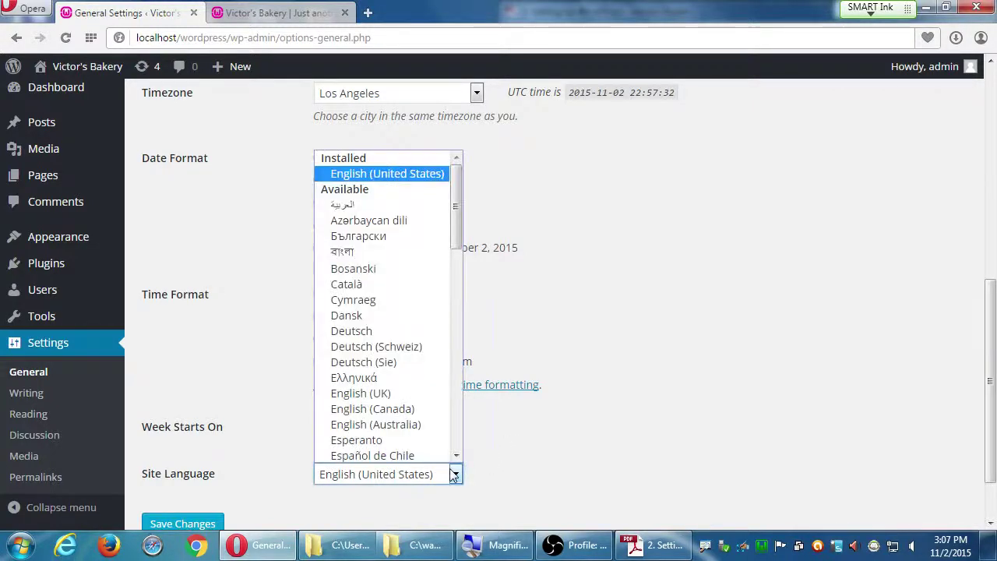
left_click(507, 463)
scroll(511, 447, "down", 2)
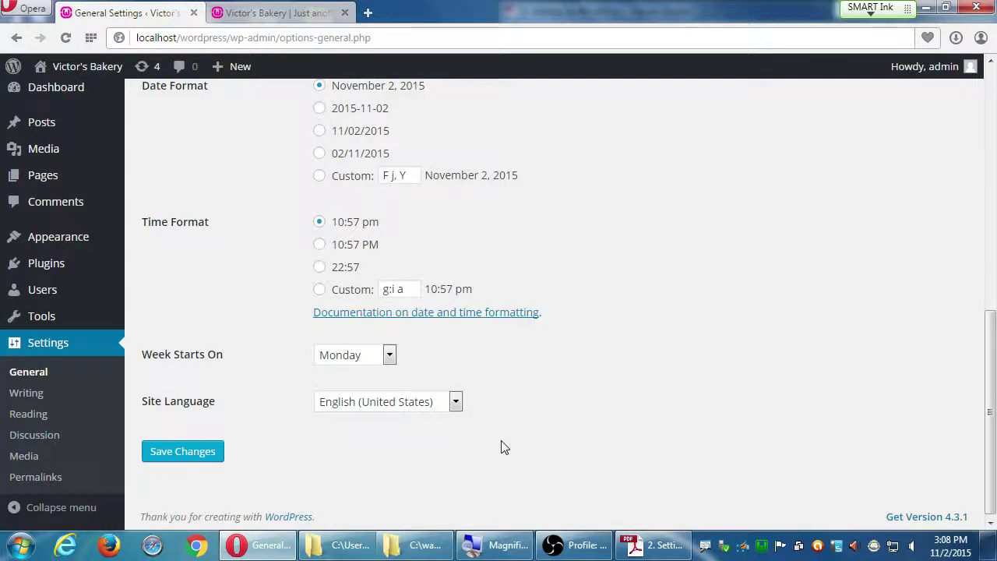
Save the changes made in General Settings.
scroll(663, 374, "up", 3)
scroll(653, 367, "down", 3)
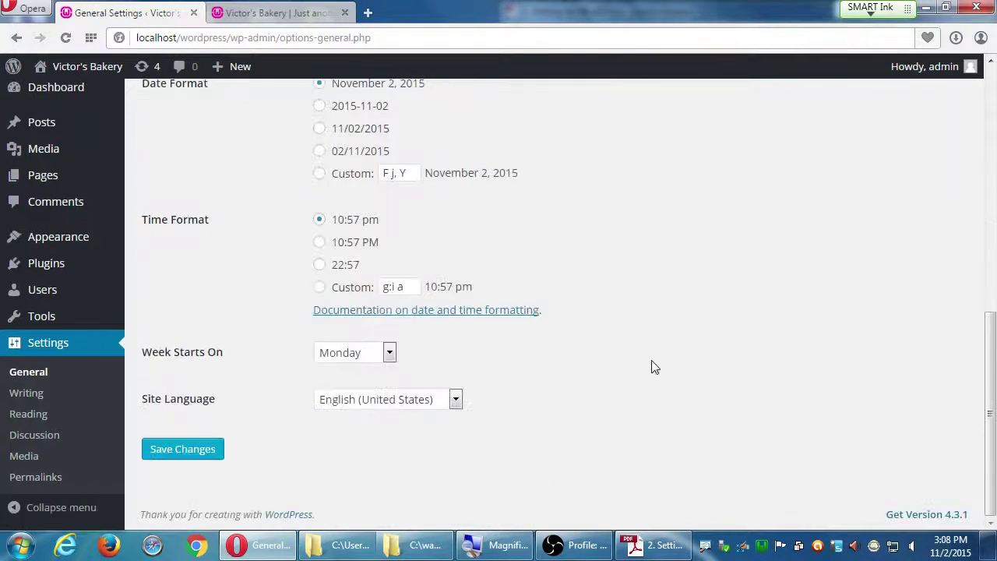
left_click(154, 447)
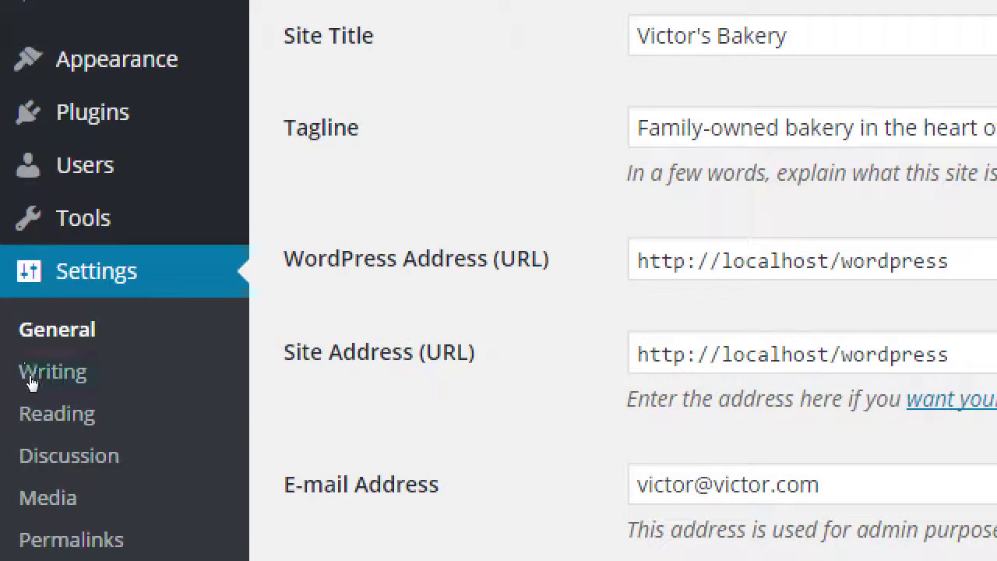
Open the Reading settings and review the front page display, post count and feed options.
left_click(25, 427)
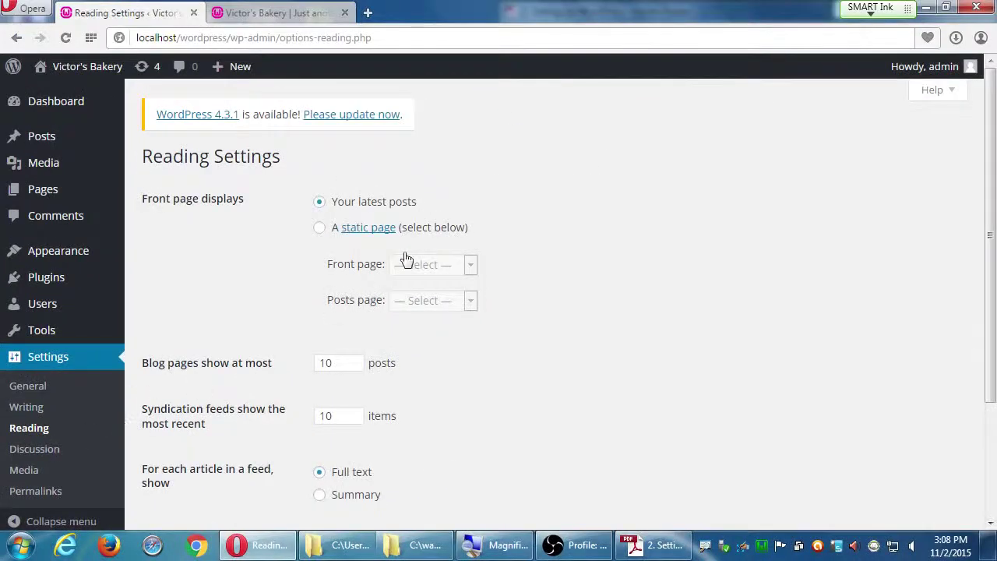
scroll(289, 283, "down", 3)
scroll(278, 281, "up", 3)
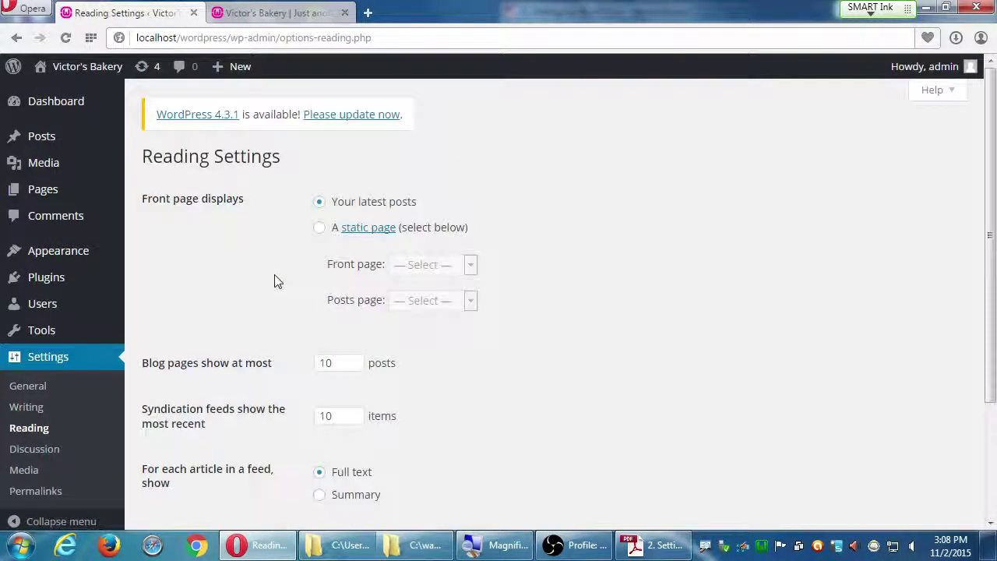
Open vmcampos.com/blog in a new browser tab.
left_click(367, 12)
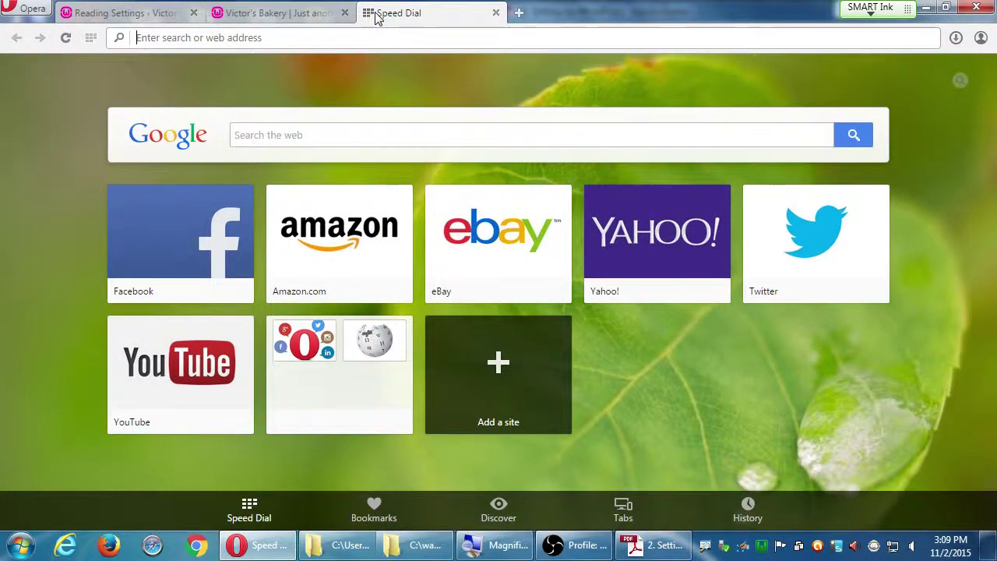
type("vmcampos.com/blog")
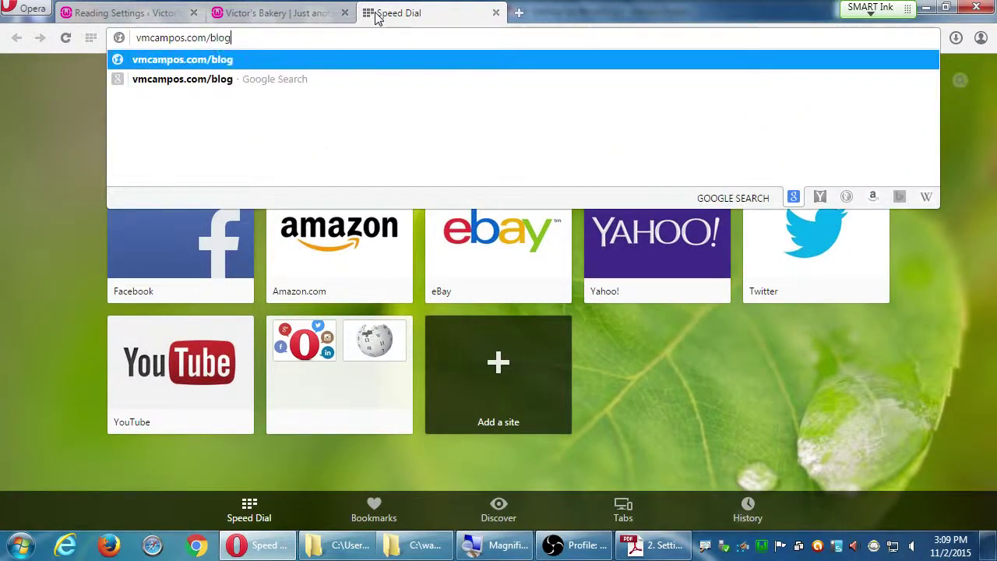
key("Return")
Open italianissimotrattoria.com in another new browser tab.
key("ctrl+t")
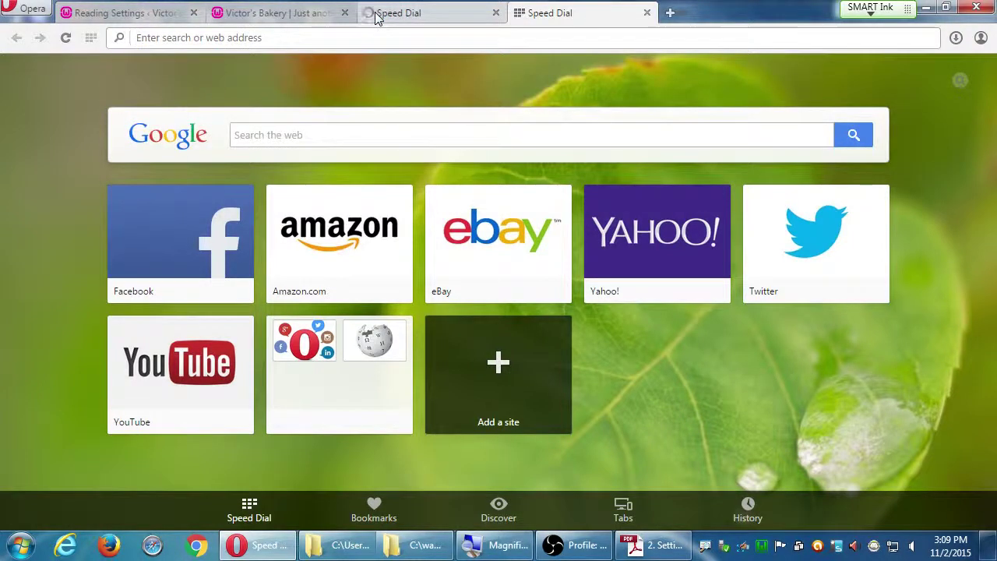
type("italinia")
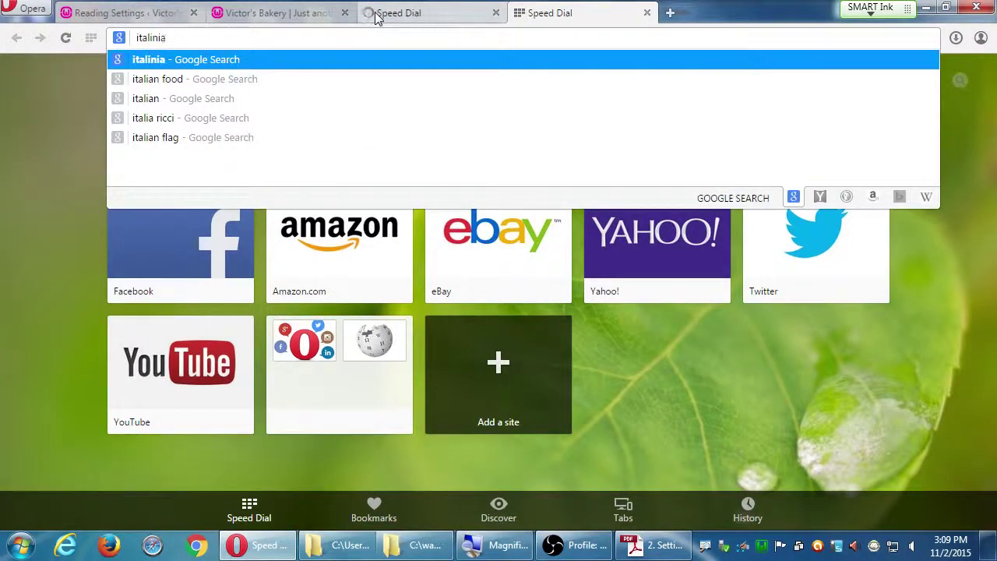
key("BackSpace")
key("BackSpace")
key("BackSpace")
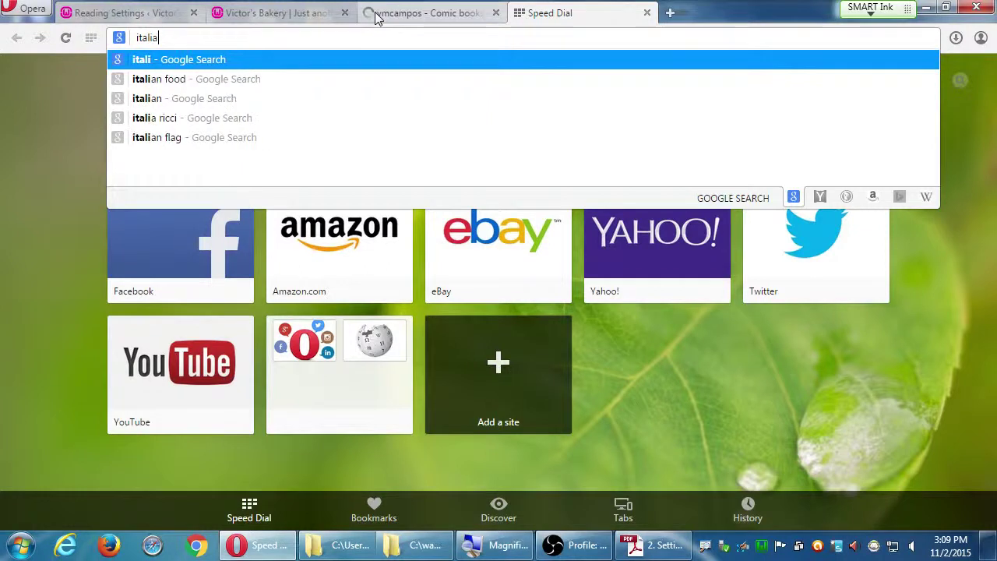
type("anissimotrattoria.com")
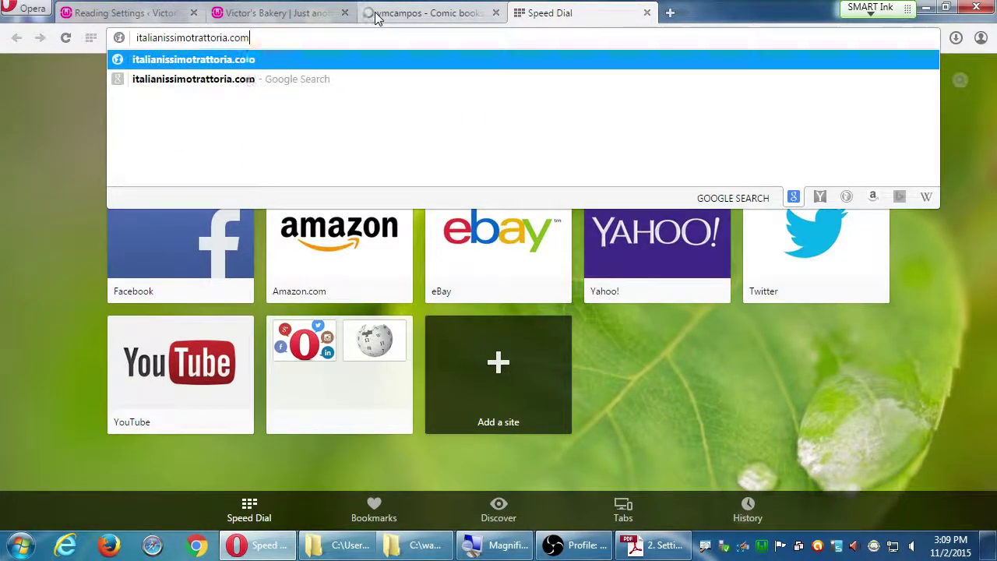
key("Return")
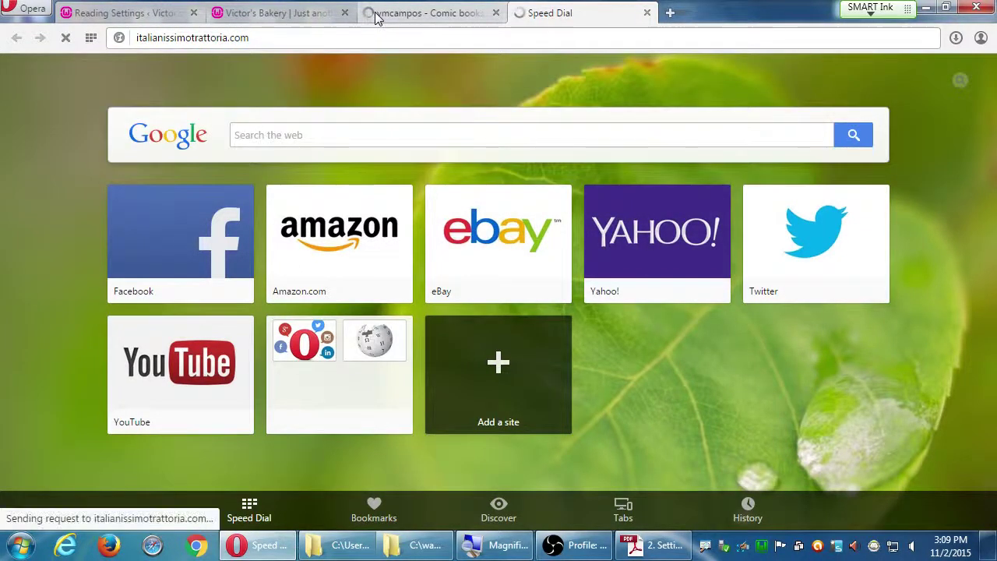
Try to open aquiestexcoc.com in a third new browser tab.
key("ctrl+t")
type("aqui")
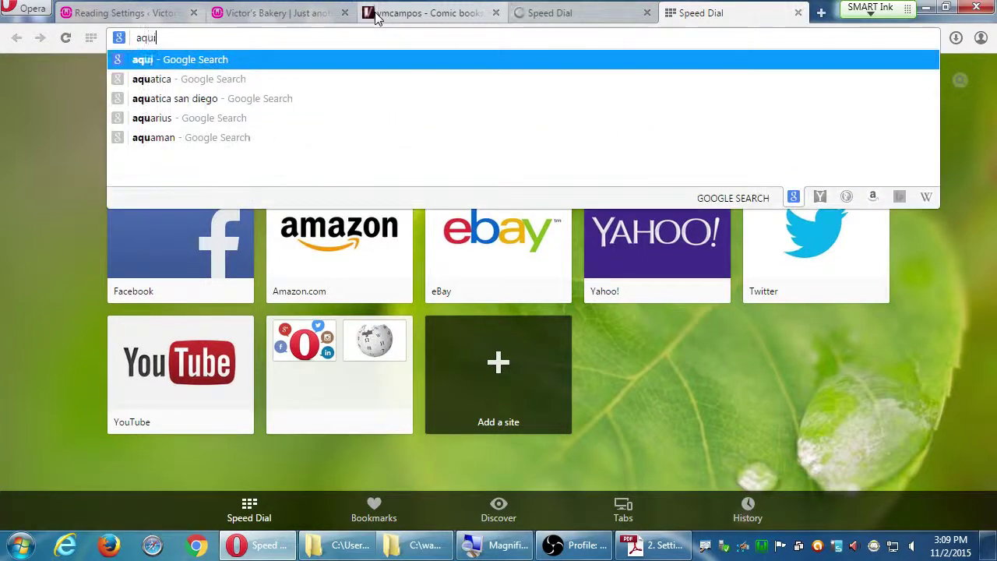
type("estexcoc.com")
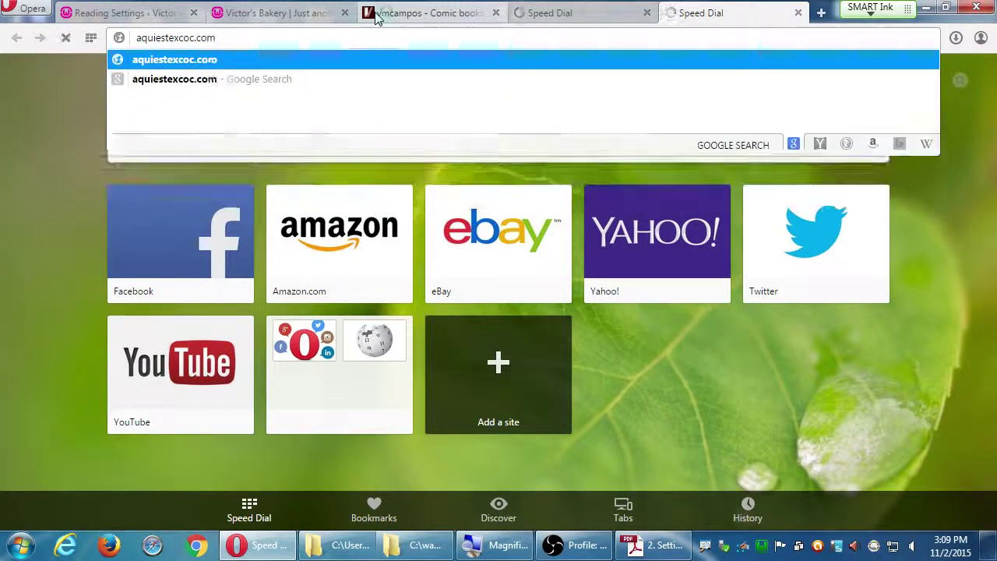
key("Return")
Correct the restaurant site's address to aquiestexcoco.com and load it.
left_click(550, 17)
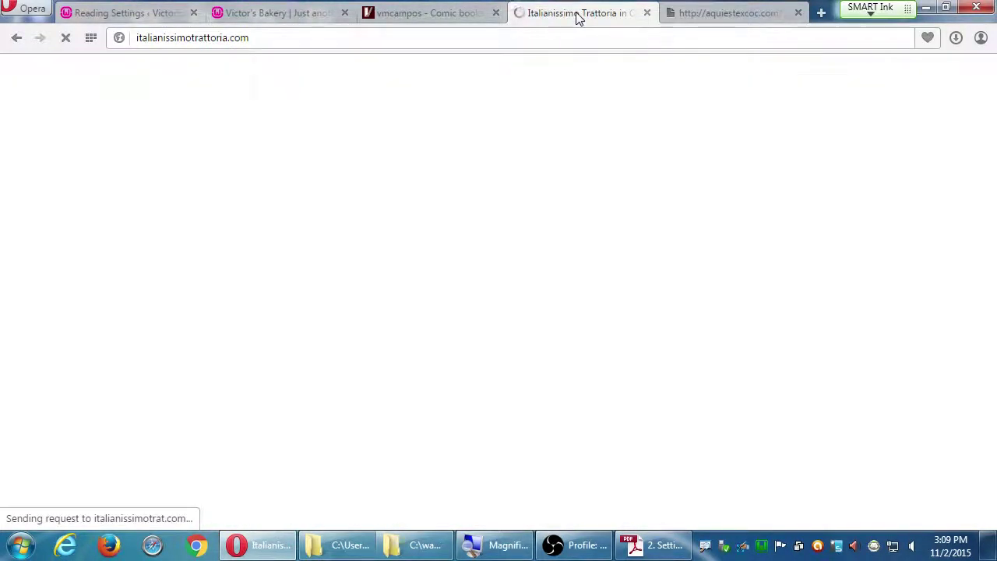
left_click(697, 17)
left_click(548, 40)
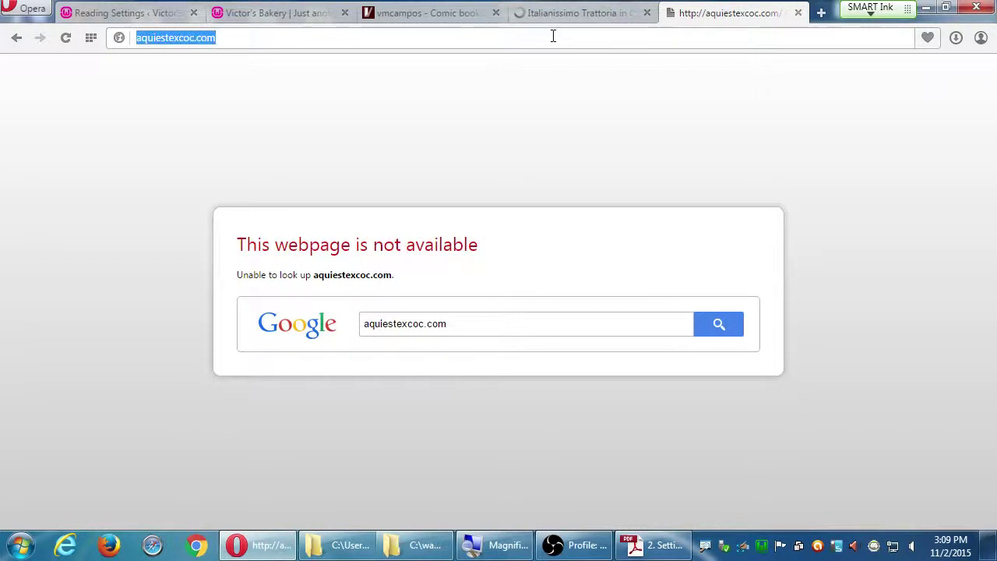
key("End")
key("Left")
key("Left")
key("Left")
key("Left")
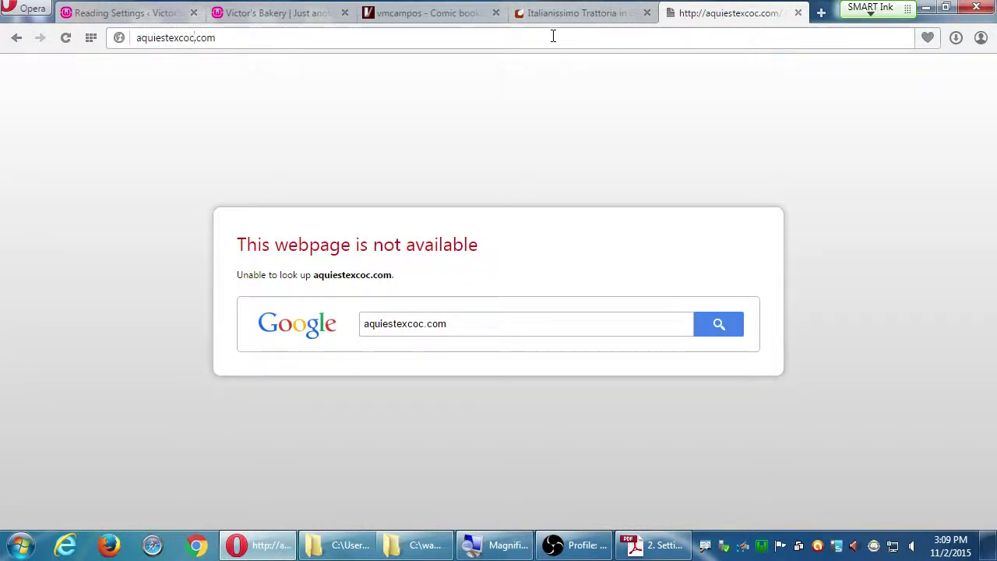
type("o")
key("Return")
Glance at the Italianissimo Trattoria site, and skim the vmcampos blog's front page from header to older entries and back.
left_click(614, 22)
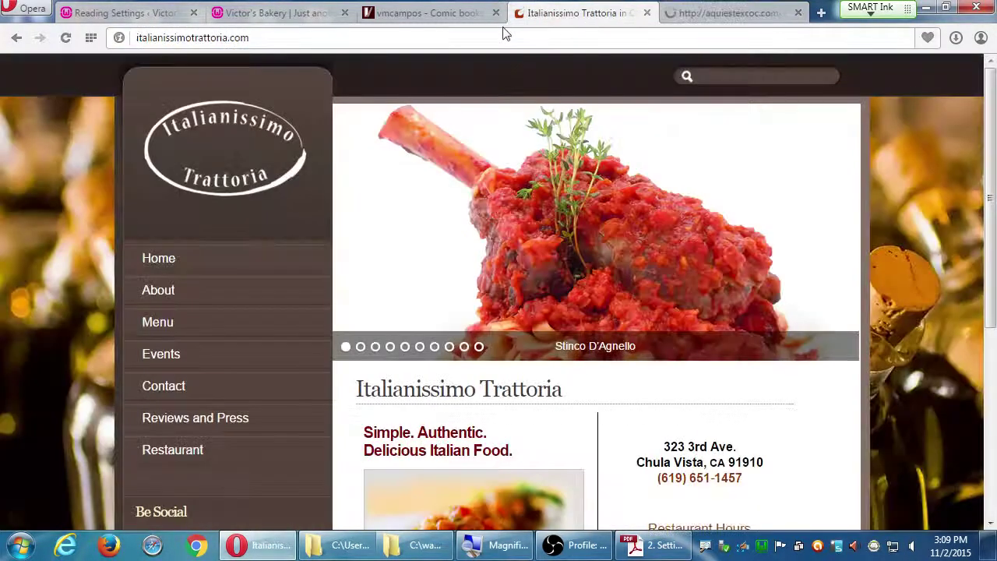
left_click(446, 23)
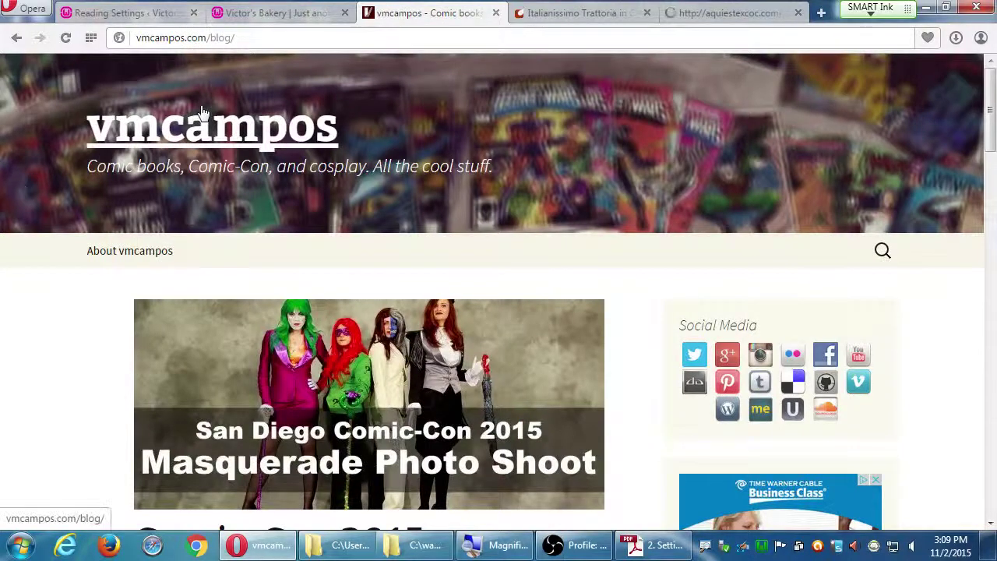
scroll(34, 236, "down", 3)
scroll(47, 289, "down", 8)
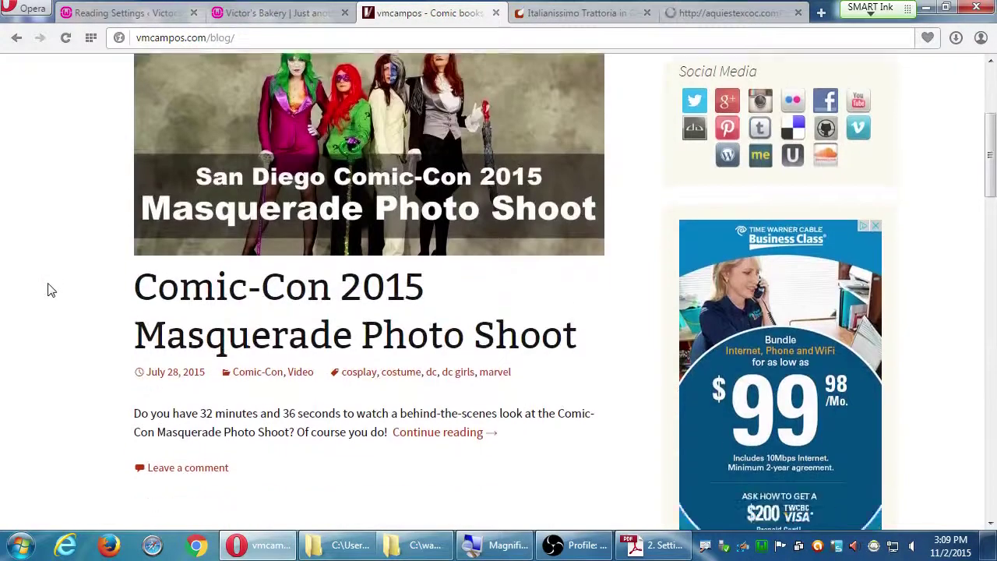
scroll(47, 289, "down", 11)
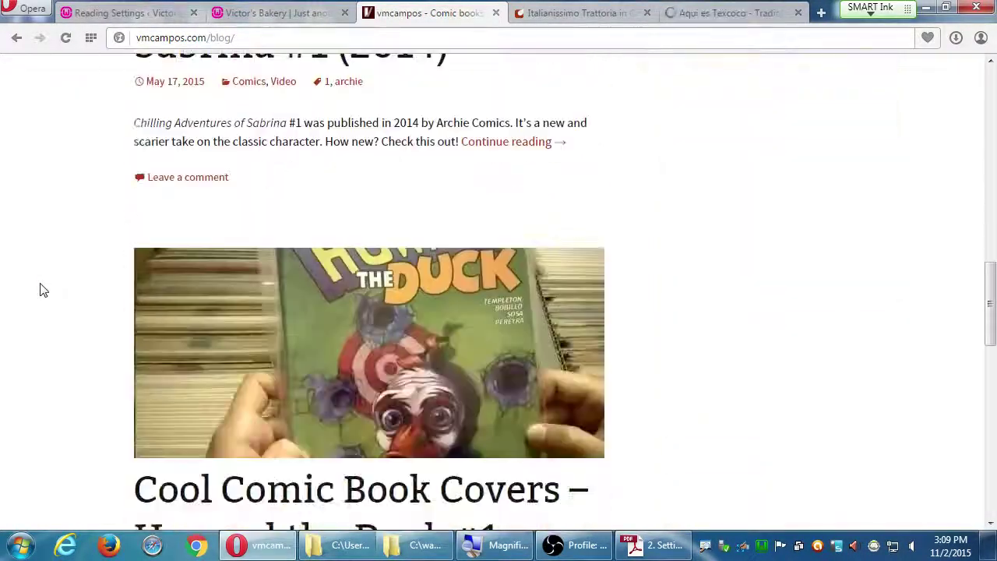
scroll(42, 289, "up", 3)
scroll(41, 289, "up", 16)
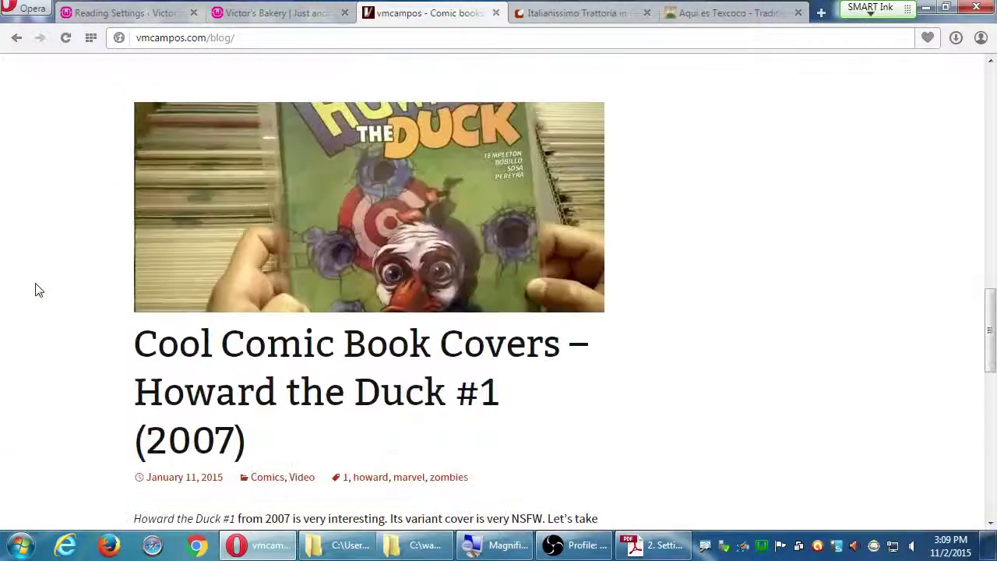
scroll(42, 290, "up", 1)
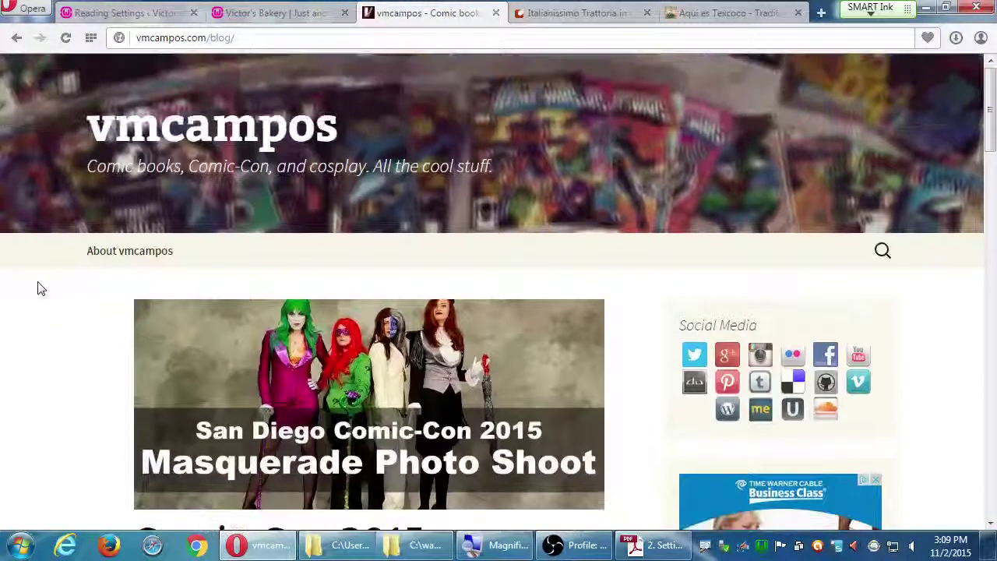
Examine how the blog's front page lists its latest posts by date, down to the Older posts link, and return to the newest post.
scroll(39, 329, "down", 3)
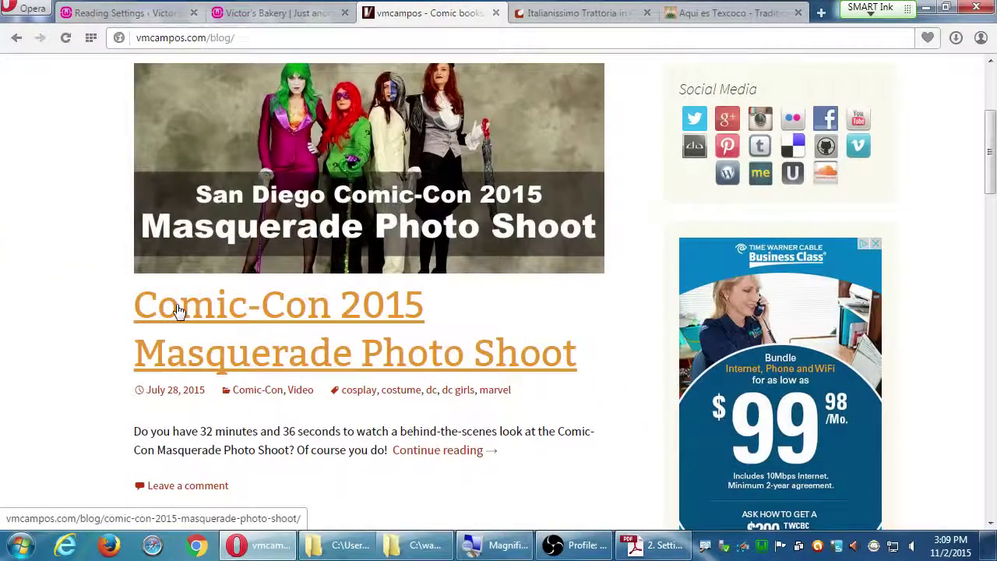
scroll(134, 384, "down", 1)
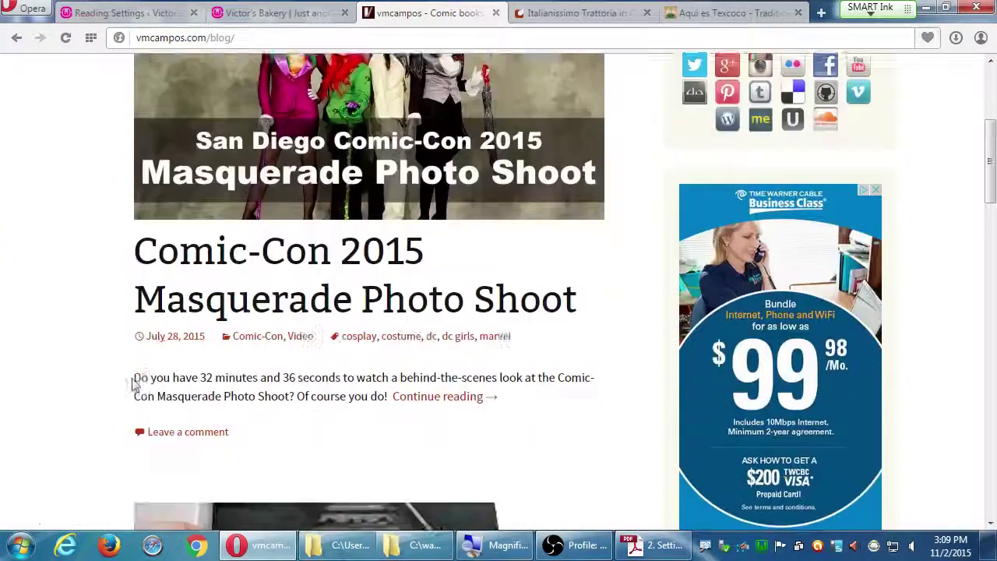
scroll(128, 385, "down", 7)
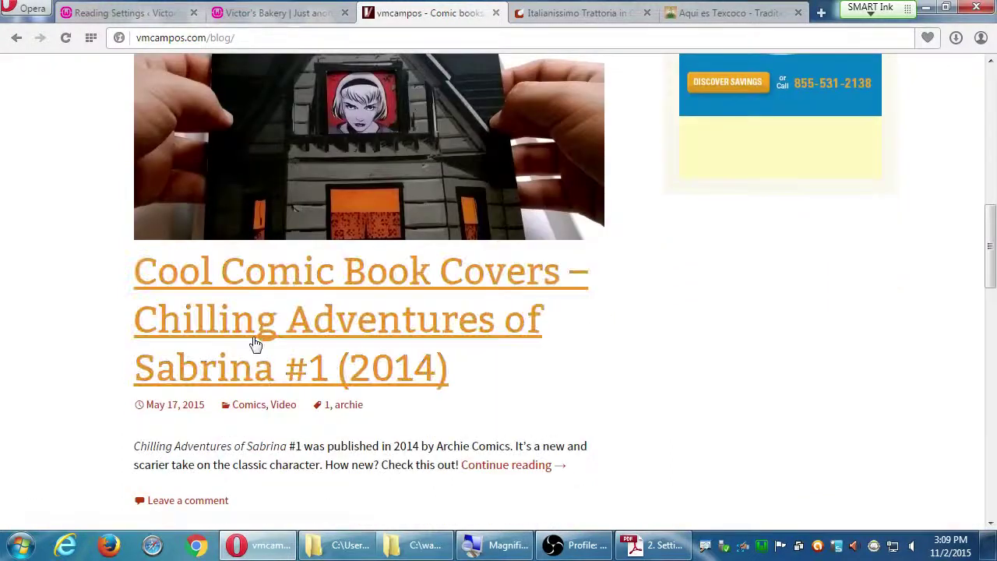
scroll(114, 412, "down", 4)
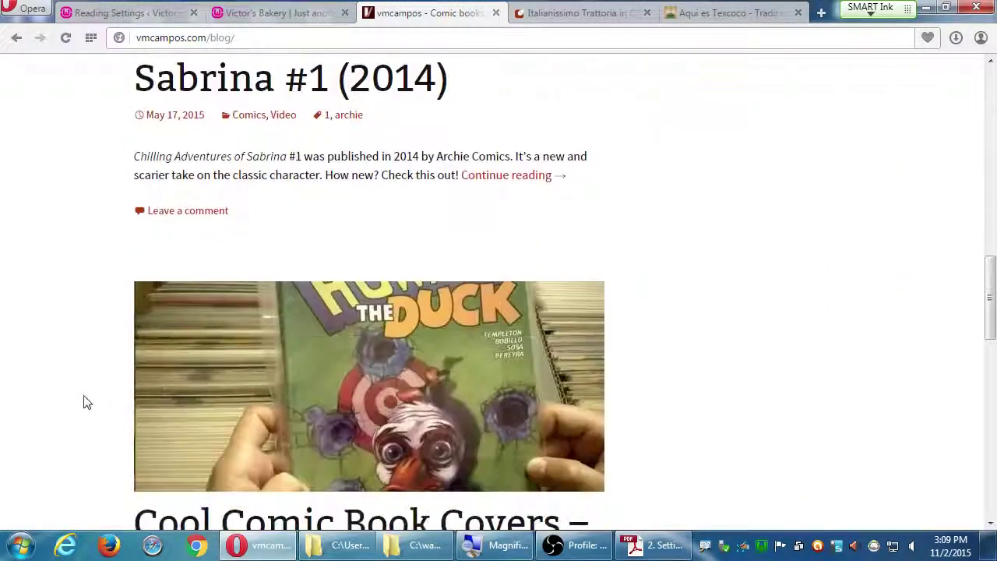
scroll(87, 402, "down", 6)
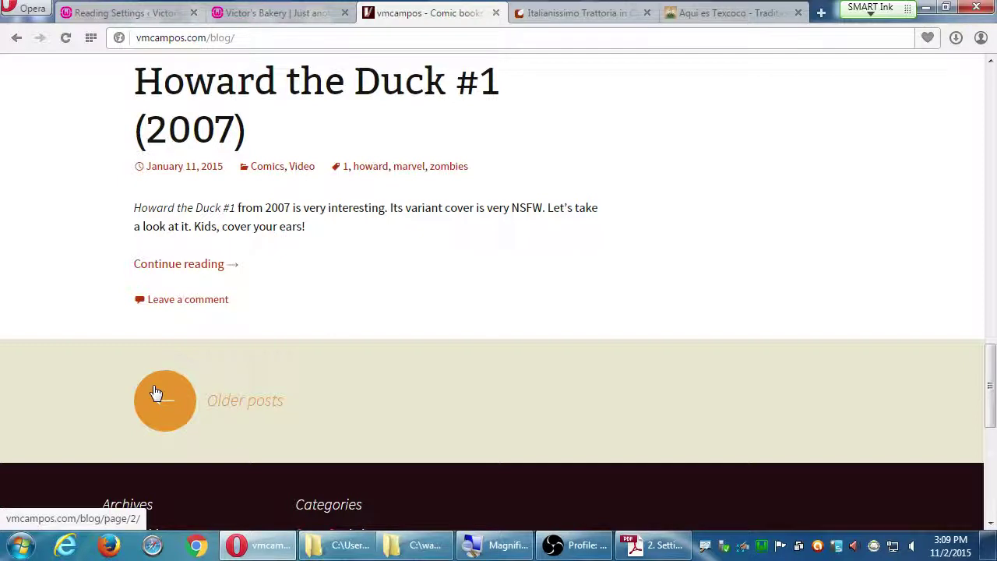
key("Home")
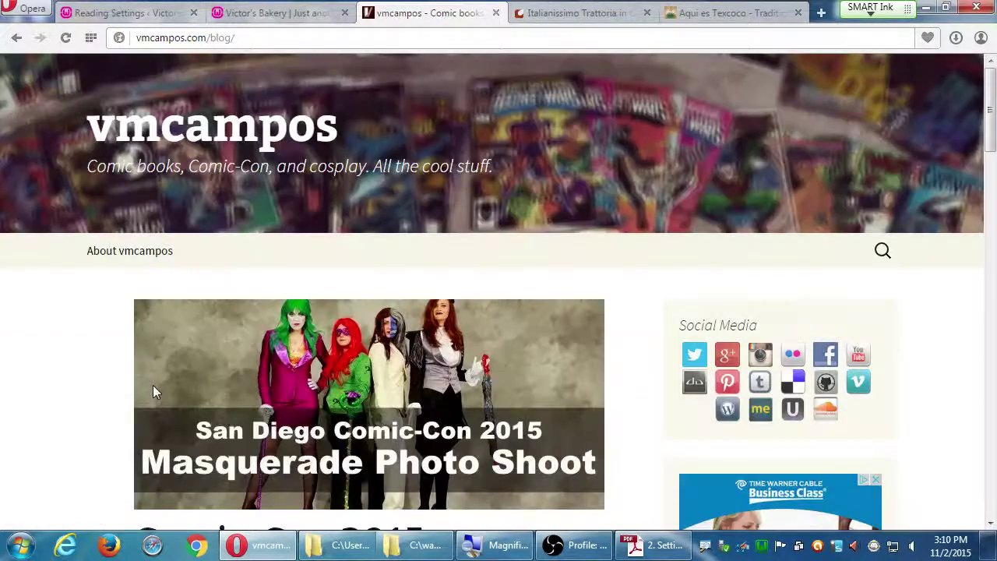
scroll(83, 374, "down", 1)
scroll(85, 376, "down", 1)
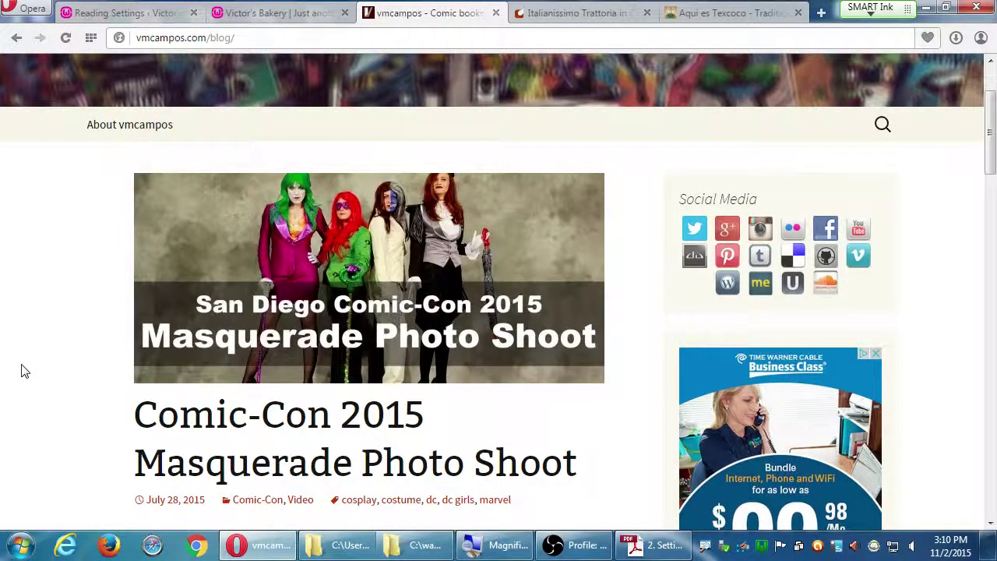
Switch to the Italianissimo Trattoria site and examine its home page as an example of a static front page.
left_click(576, 14)
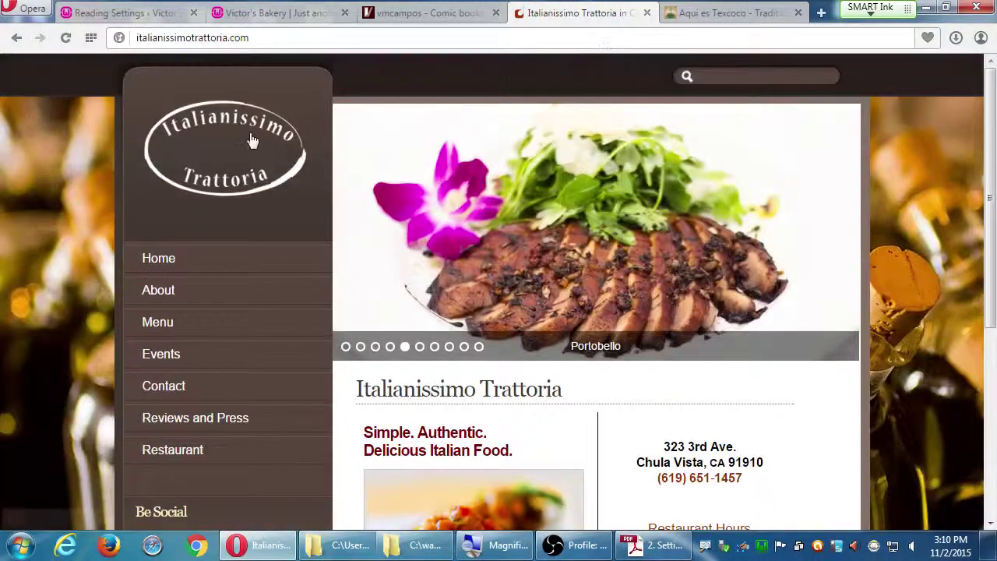
scroll(62, 138, "down", 2)
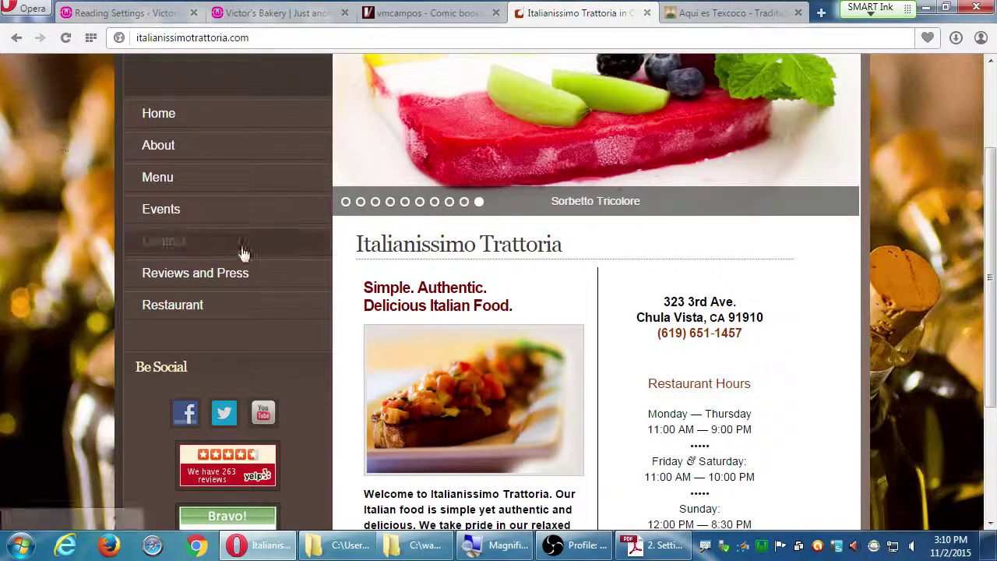
scroll(390, 267, "down", 1)
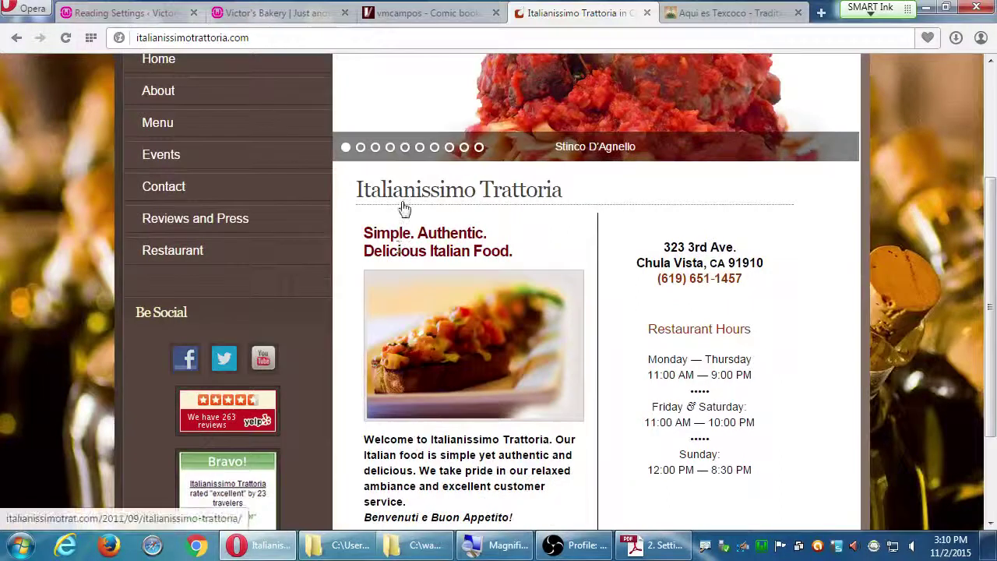
Examine the Italianissimo Trattoria home page's fixed content, including the address, restaurant hours, site navigation and photo slideshow.
scroll(414, 276, "down", 2)
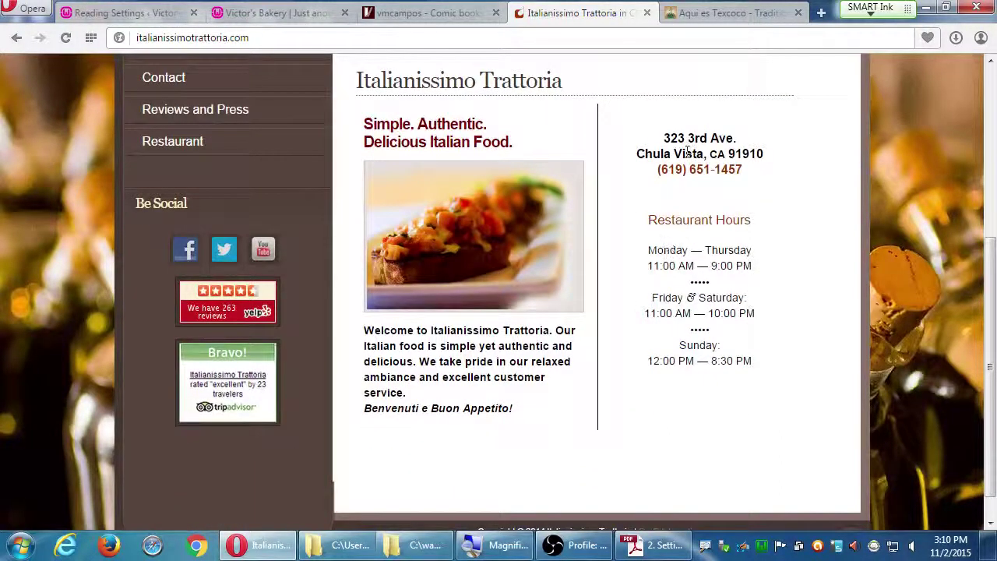
left_click_drag(685, 153, 711, 313)
scroll(171, 511, "up", 3)
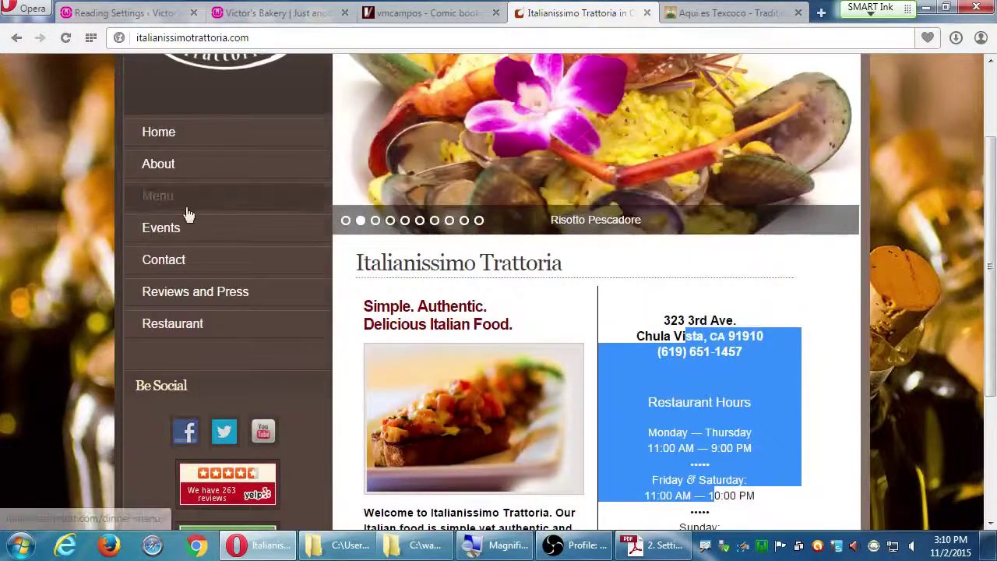
scroll(160, 195, "up", 2)
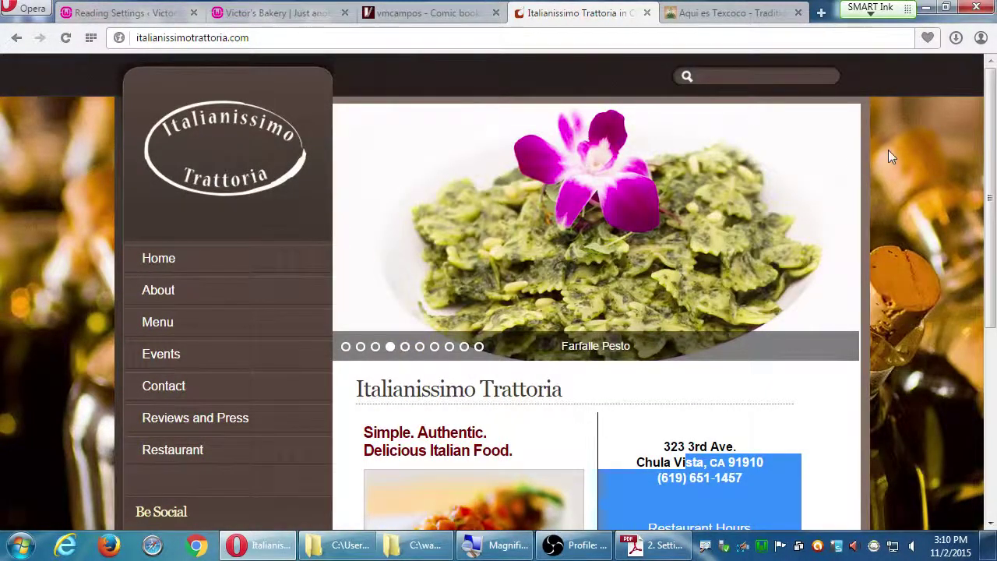
scroll(969, 141, "down", 3)
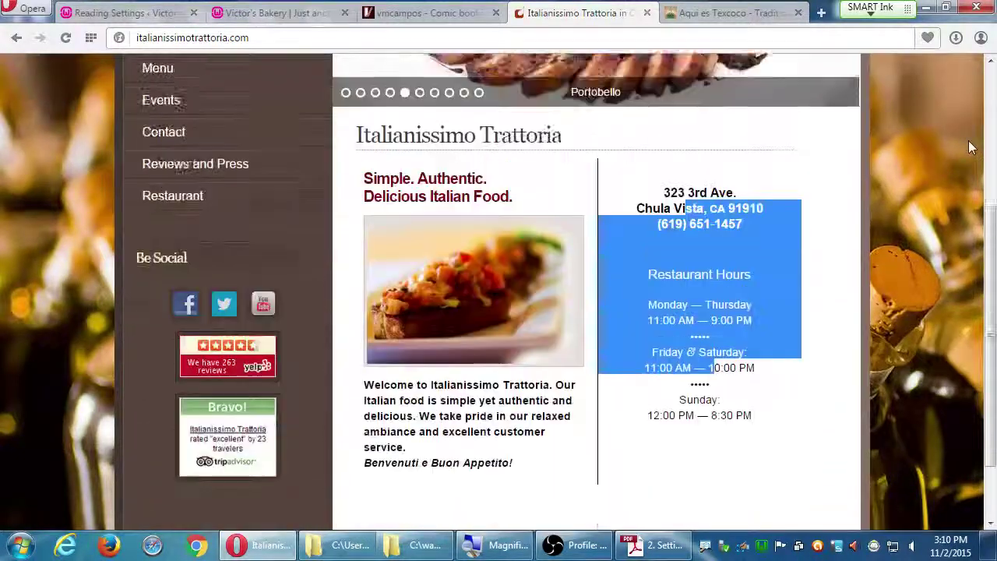
scroll(968, 141, "up", 4)
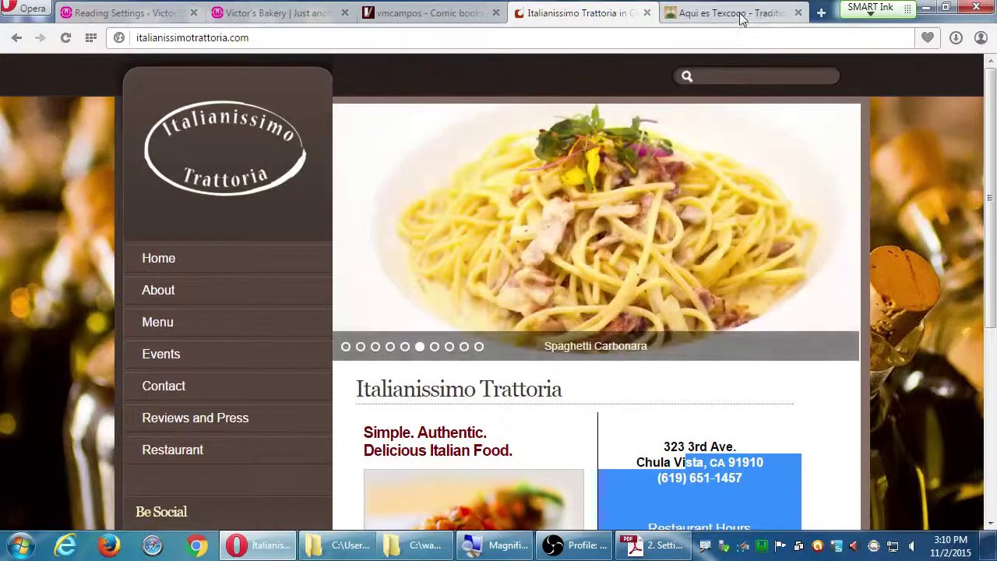
Move the Aqui es Texcoco tab ahead of the Italianissimo one and examine its home page's navigation, slideshow and television features.
left_click_drag(741, 14, 592, 22)
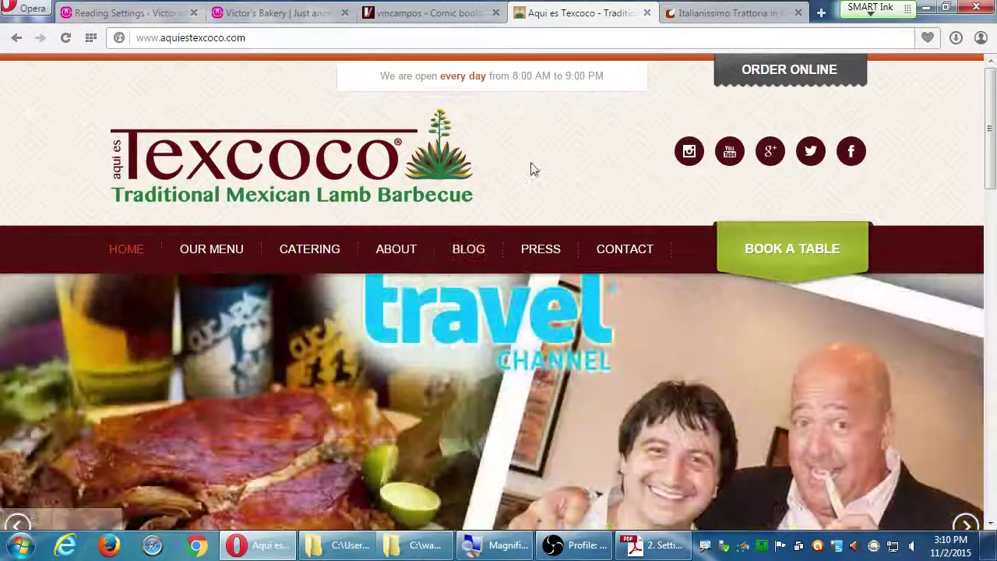
scroll(545, 165, "down", 3)
scroll(813, 280, "up", 3)
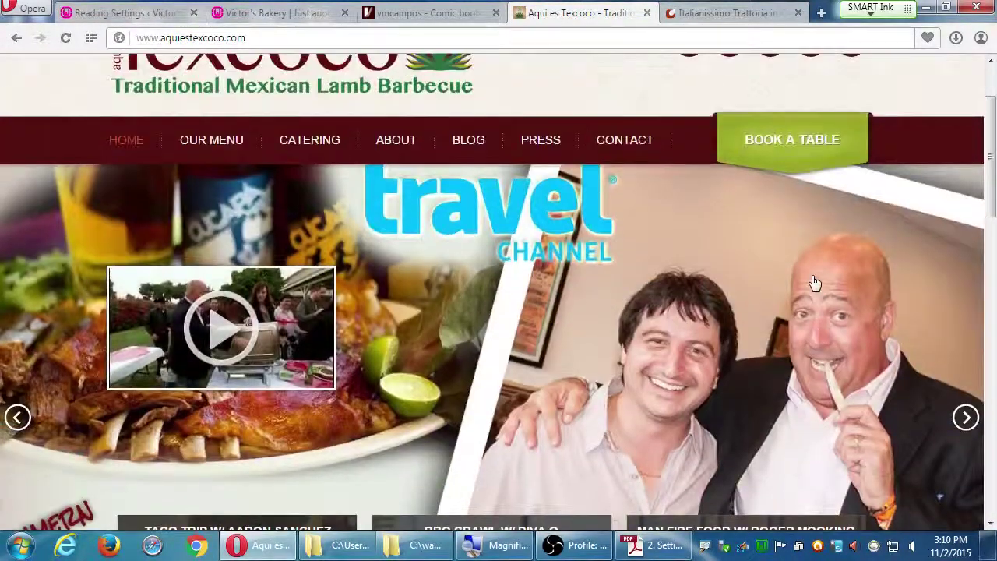
scroll(788, 310, "down", 3)
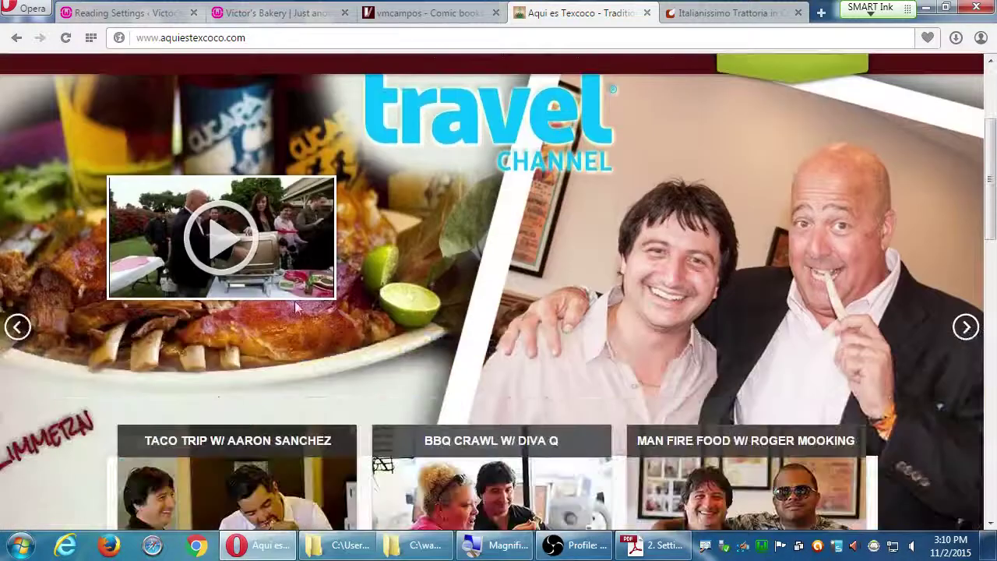
scroll(387, 375, "down", 1)
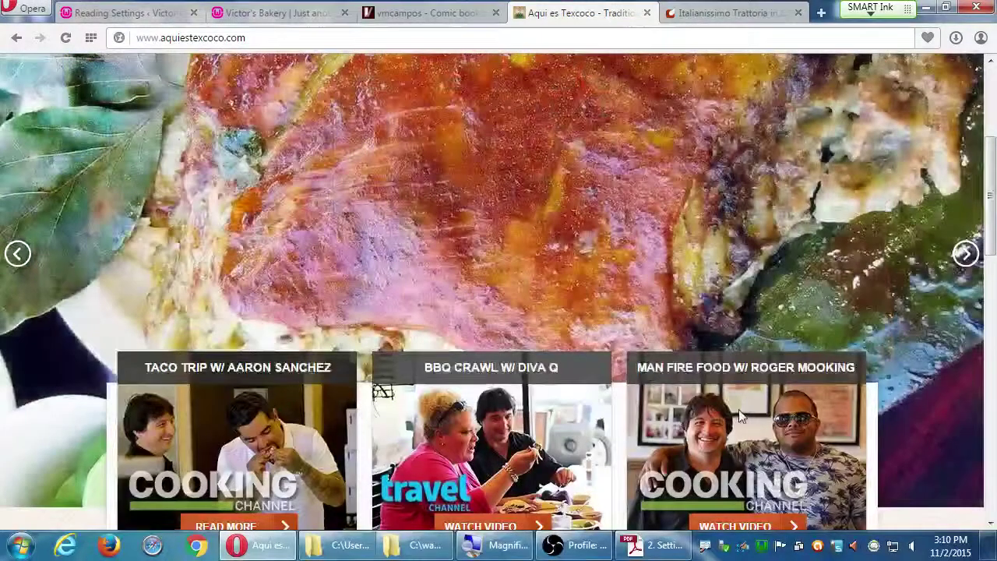
scroll(725, 406, "up", 2)
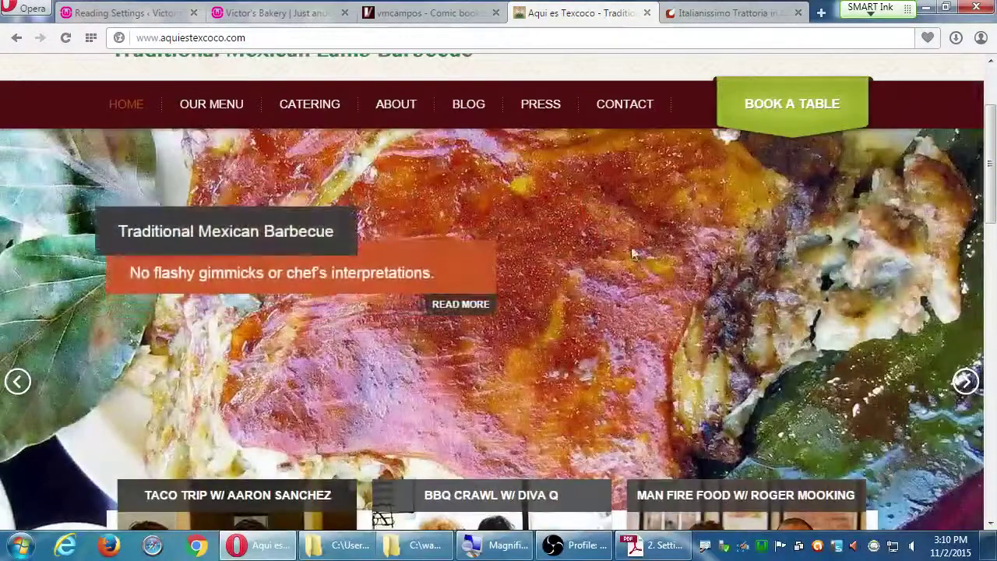
Examine the Aqui es Texcoco home page's Private Events, Traditional Mexican Lamb Barbecue and Blog sections.
scroll(624, 241, "down", 7)
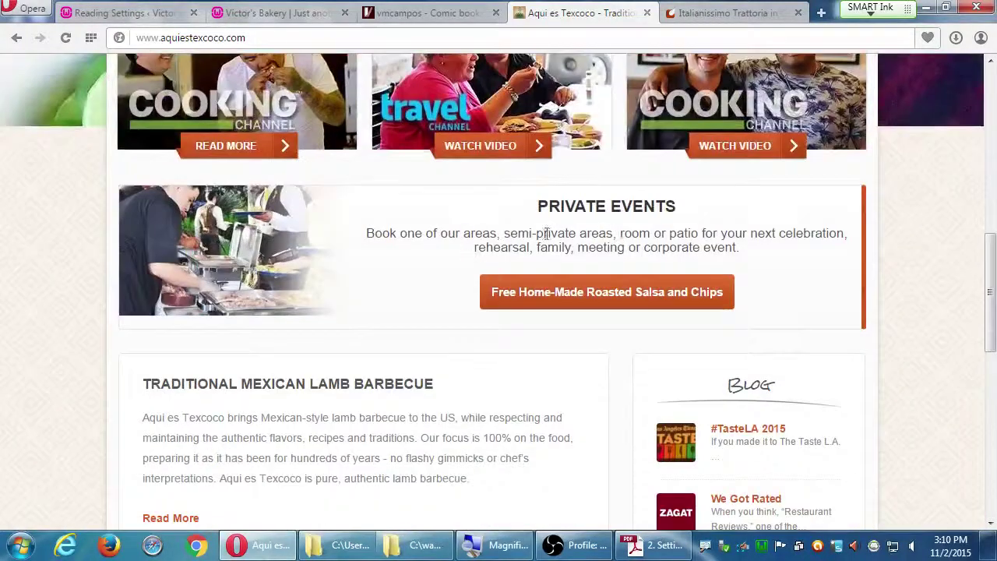
left_click_drag(543, 233, 631, 233)
left_click_drag(295, 389, 427, 434)
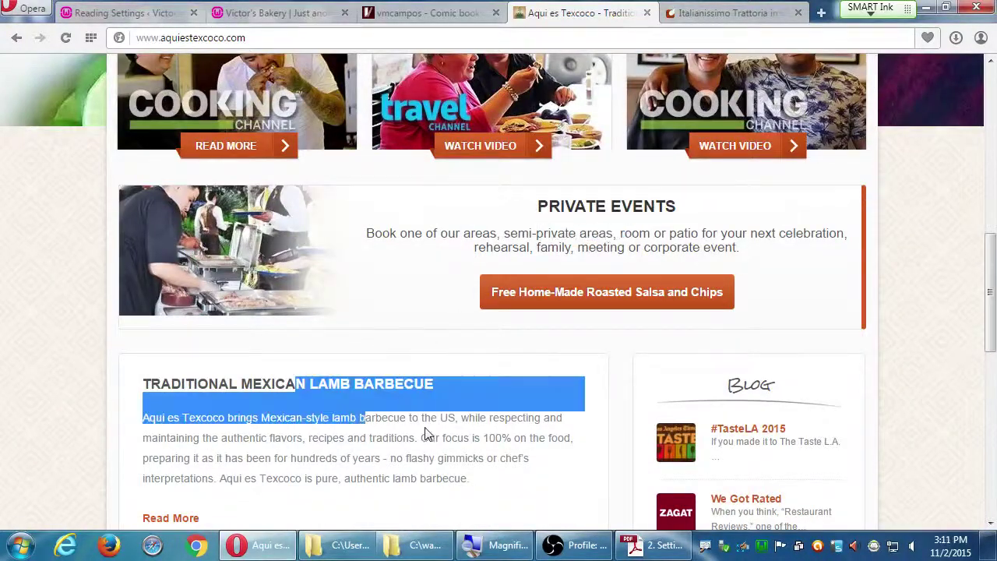
left_click(428, 434)
scroll(439, 434, "down", 2)
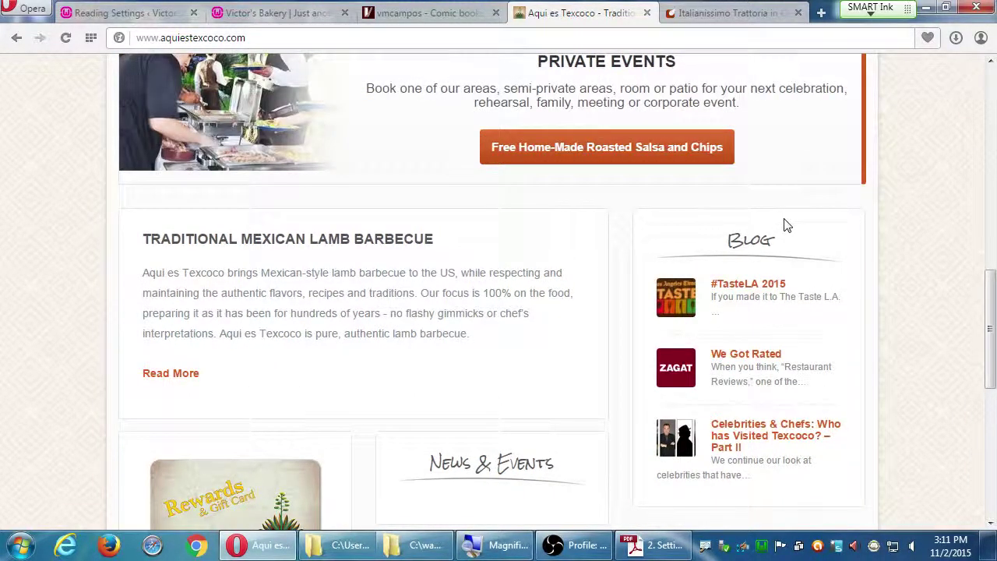
Compare the vmcampos blog's front page with the Italianissimo and Aqui es Texcoco home pages, down to the News & Events section.
key("ctrl+Tab")
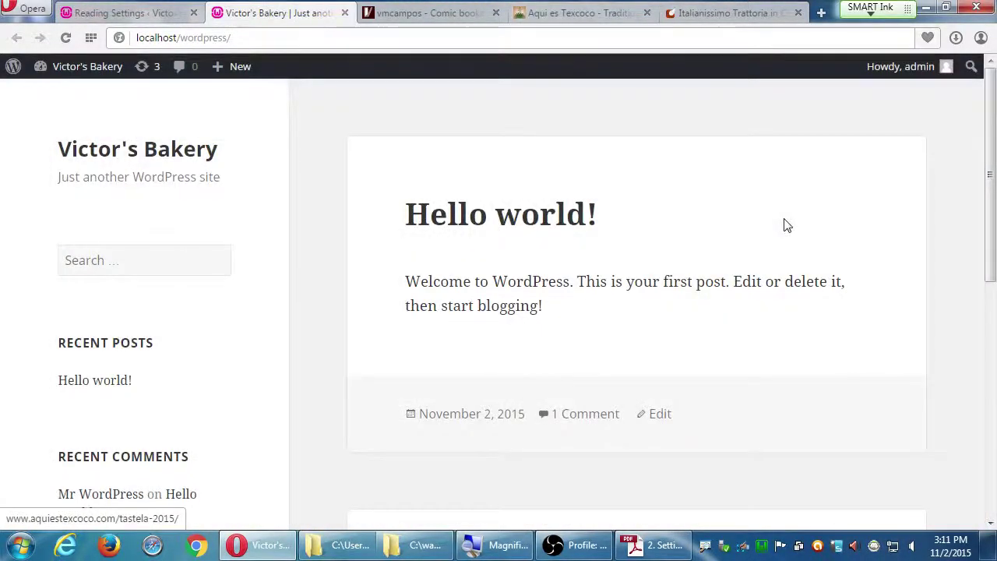
left_click(430, 13)
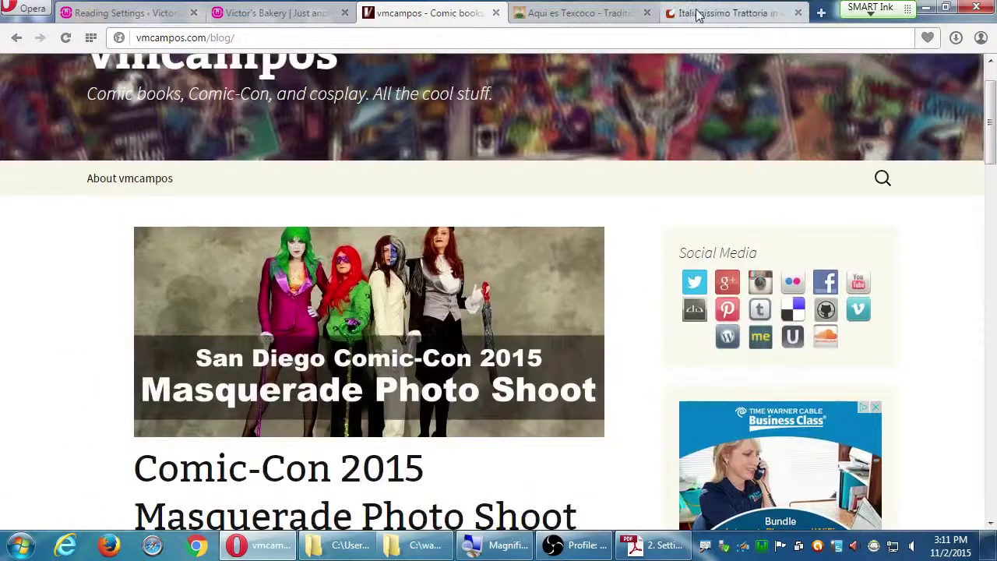
left_click(697, 13)
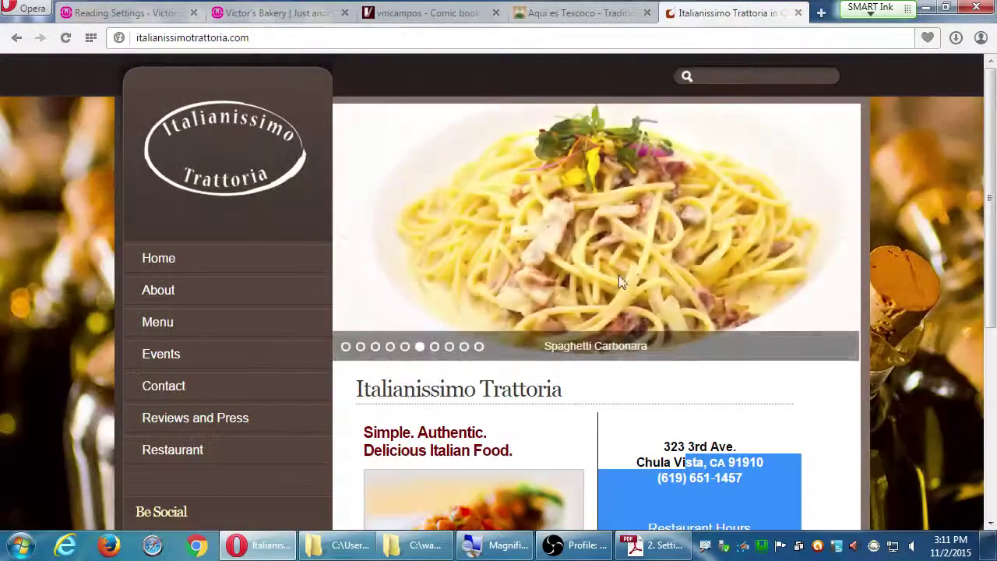
scroll(619, 275, "down", 3)
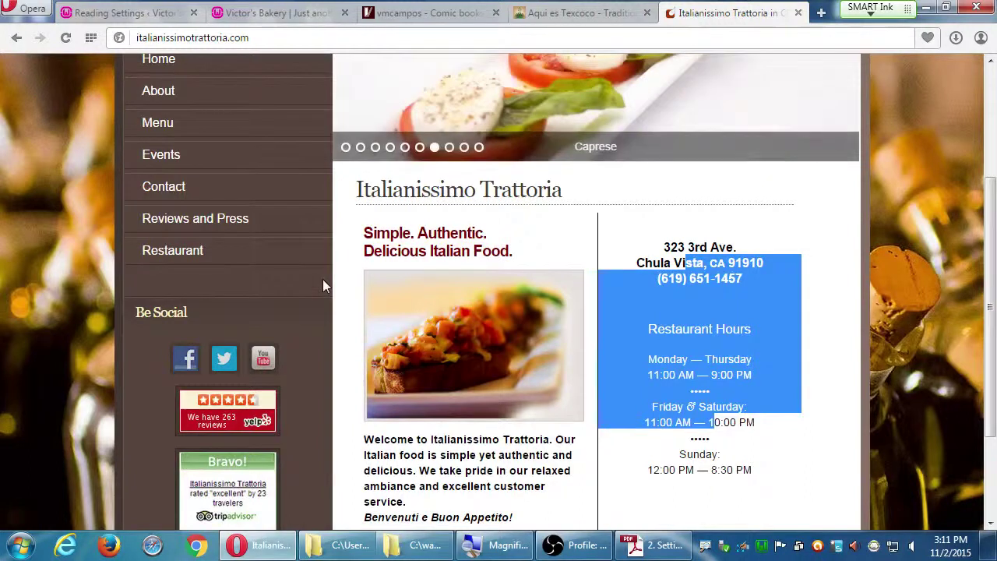
left_click(588, 13)
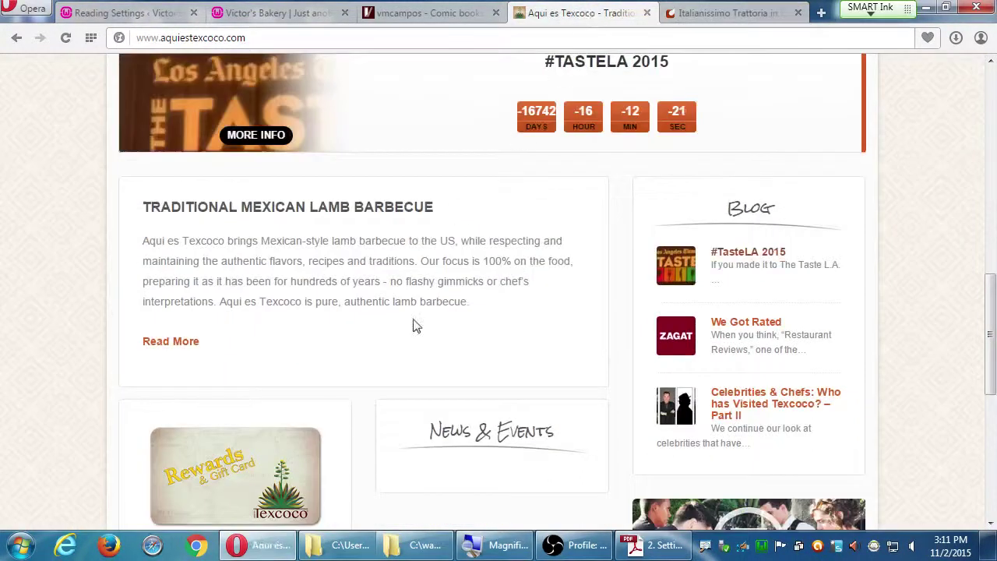
scroll(490, 336, "down", 3)
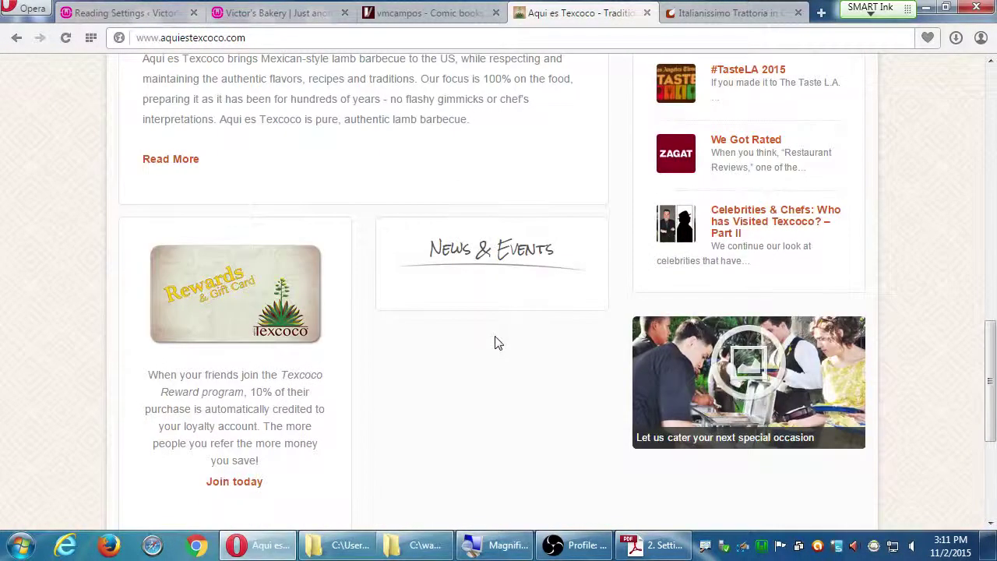
scroll(499, 343, "up", 1)
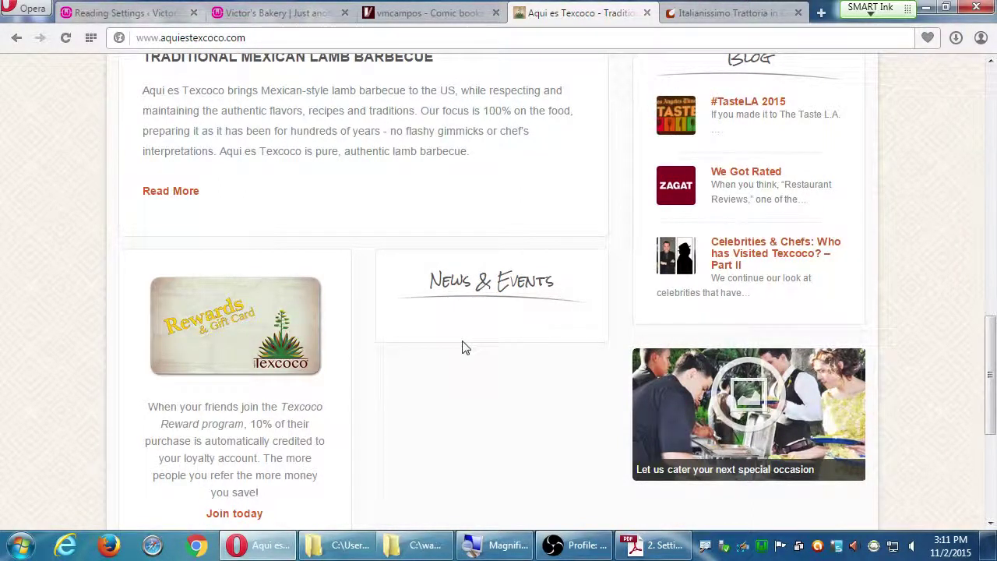
scroll(463, 345, "down", 1)
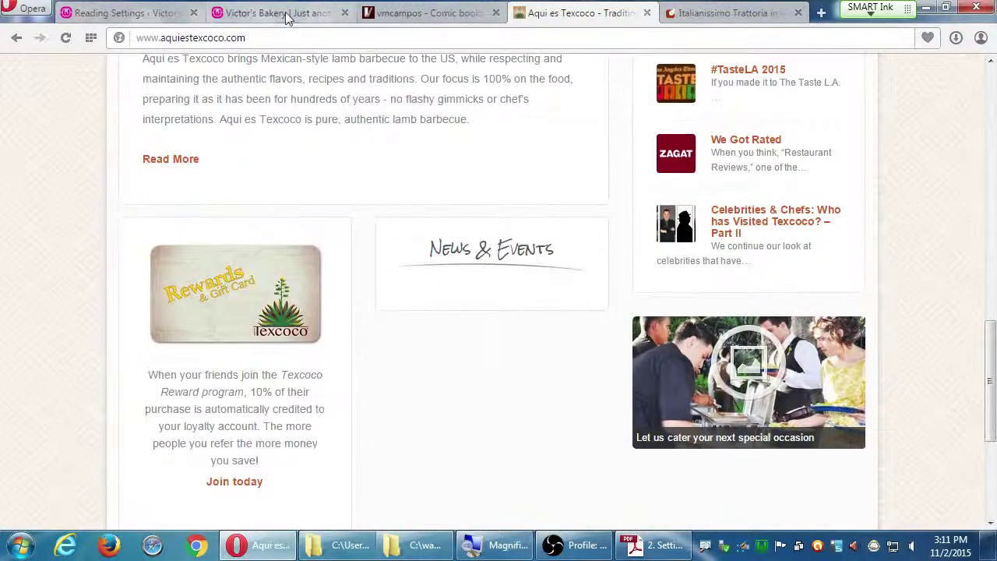
Return to the Reading settings, set the front page to display a static page, and check which pages are offered as Front page.
left_click(144, 15)
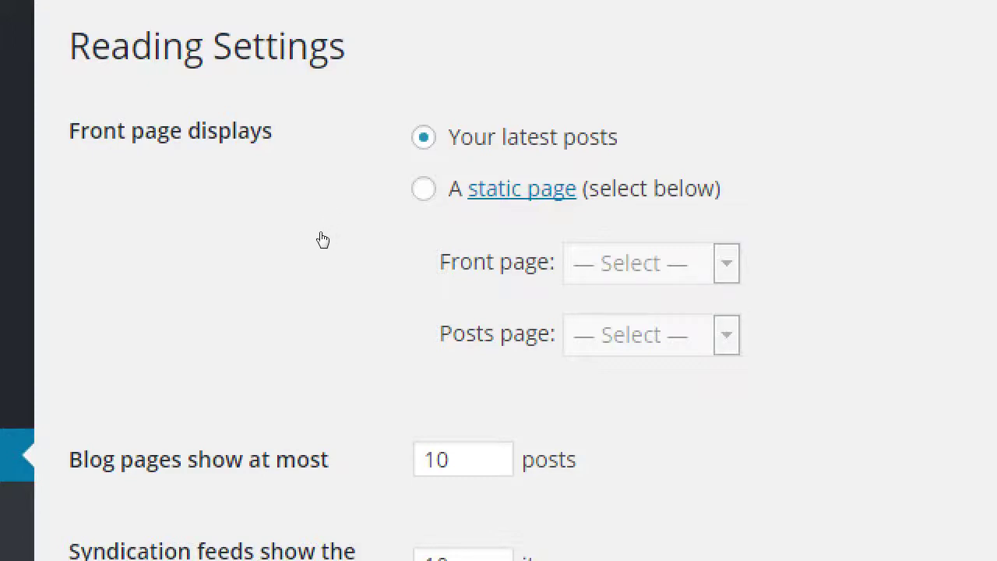
key("Down")
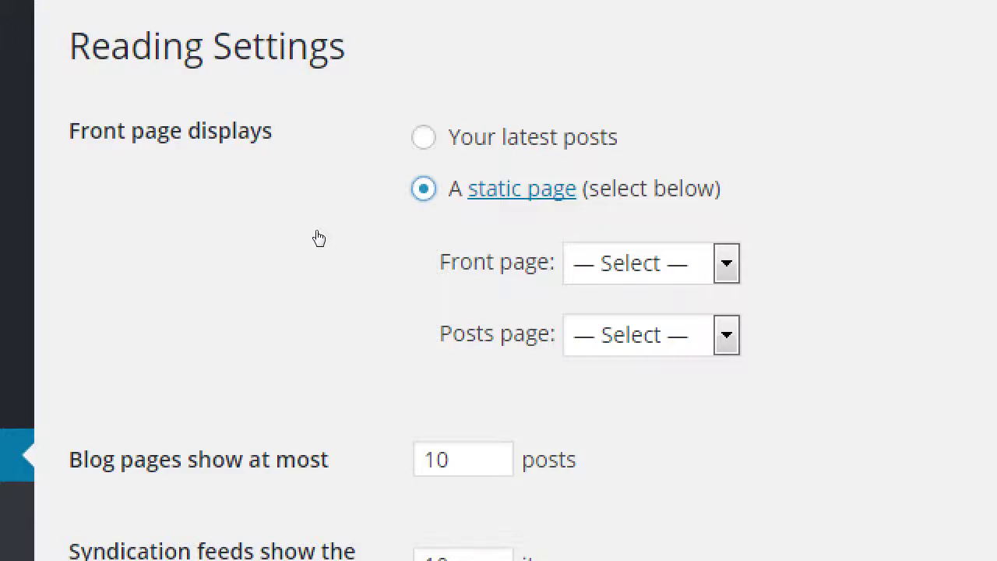
key("alt+Down")
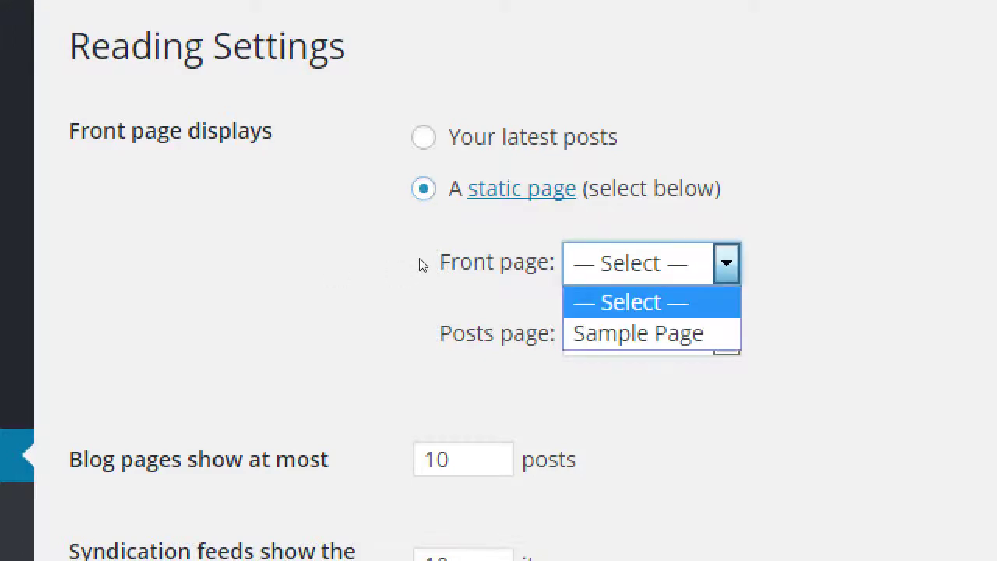
key("Down")
key("Up")
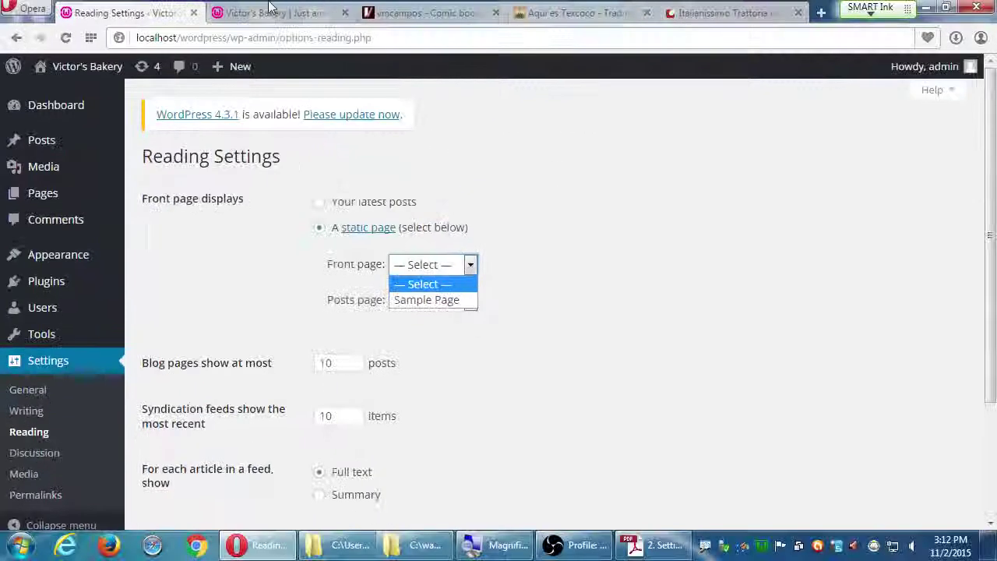
Compare the Aqui es Texcoco home page and its Blog section with the vmcampos blog and the Italianissimo Trattoria home page.
left_click(550, 17)
scroll(530, 218, "up", 10)
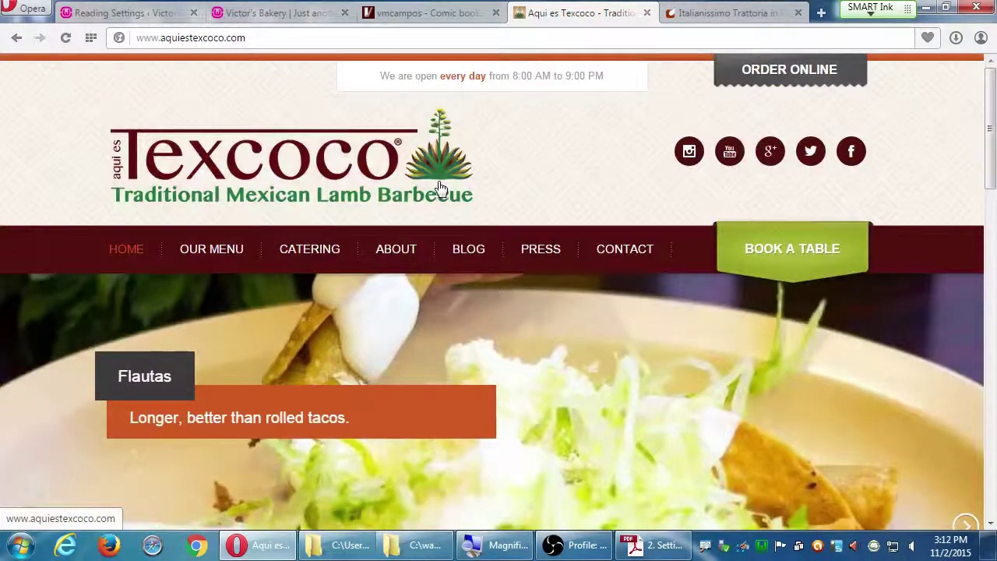
scroll(444, 189, "down", 10)
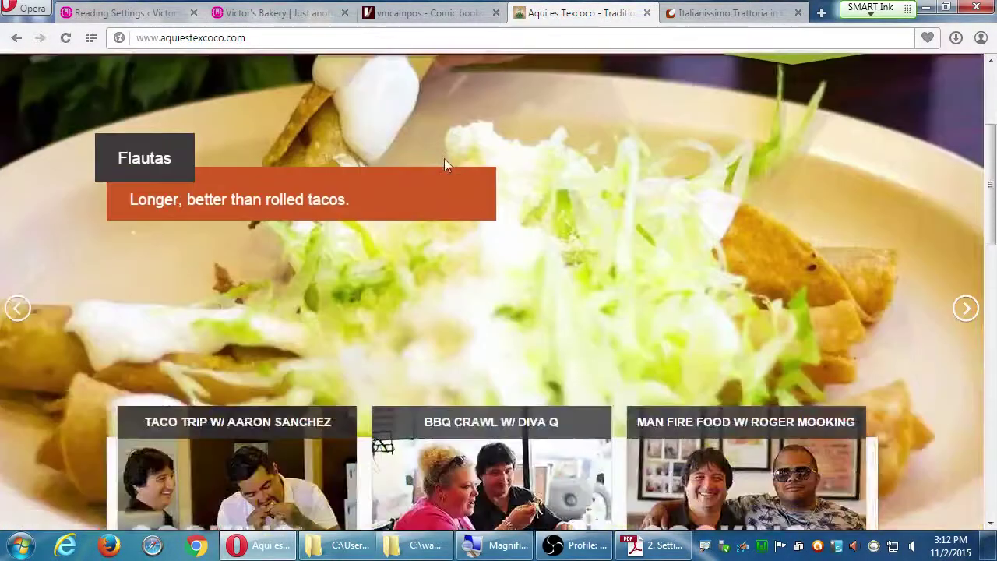
scroll(725, 187, "up", 2)
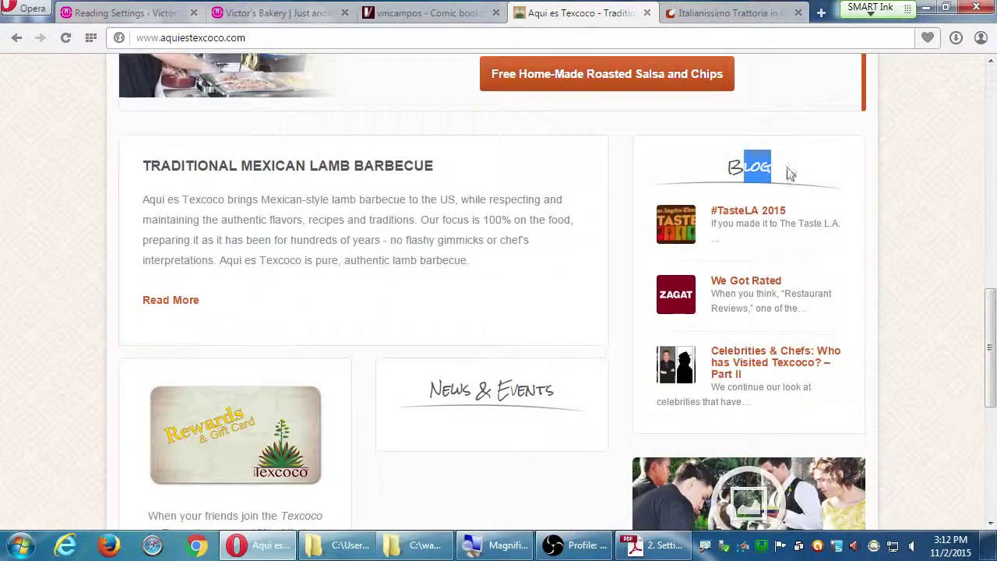
left_click(441, 19)
scroll(352, 190, "up", 2)
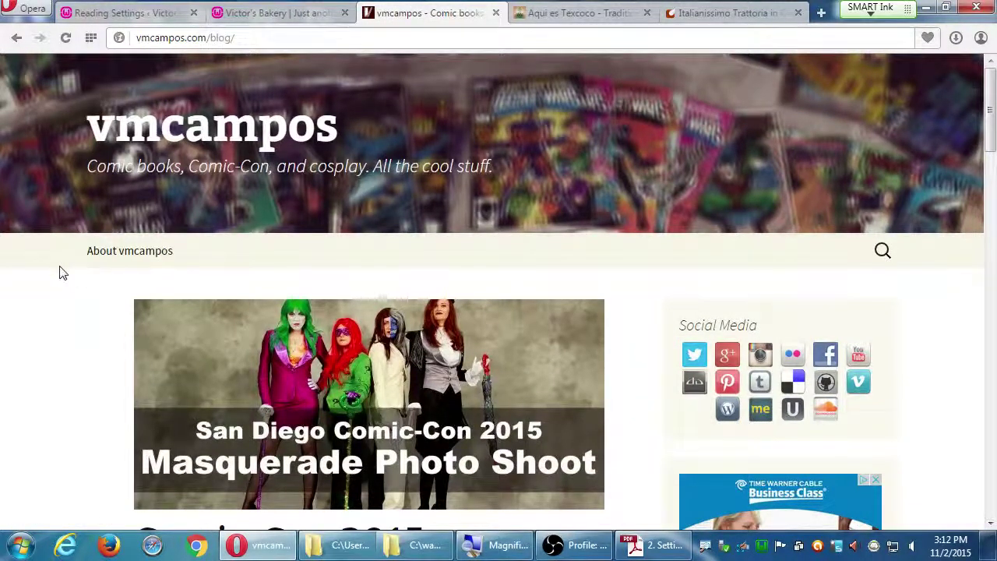
left_click(712, 19)
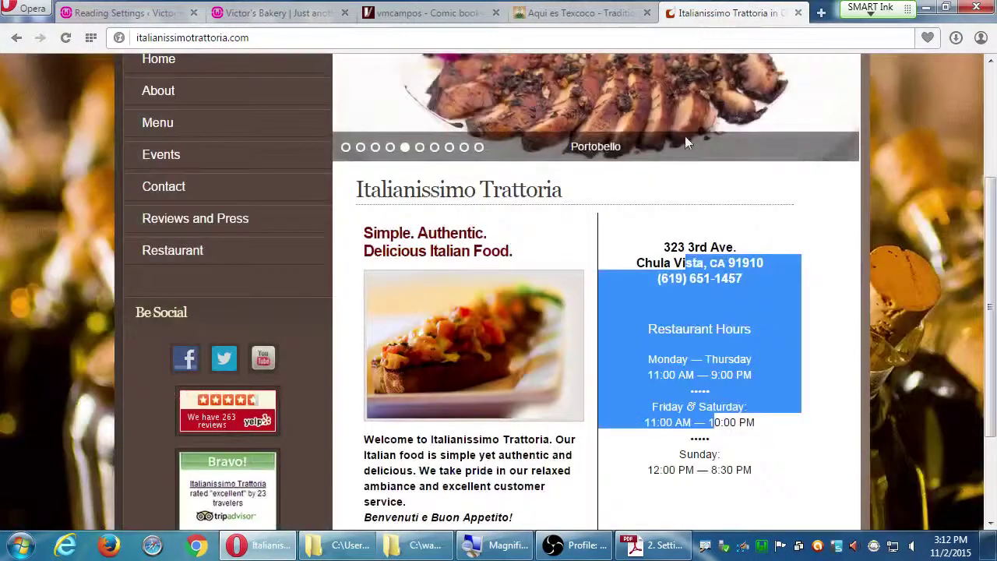
left_click(824, 246)
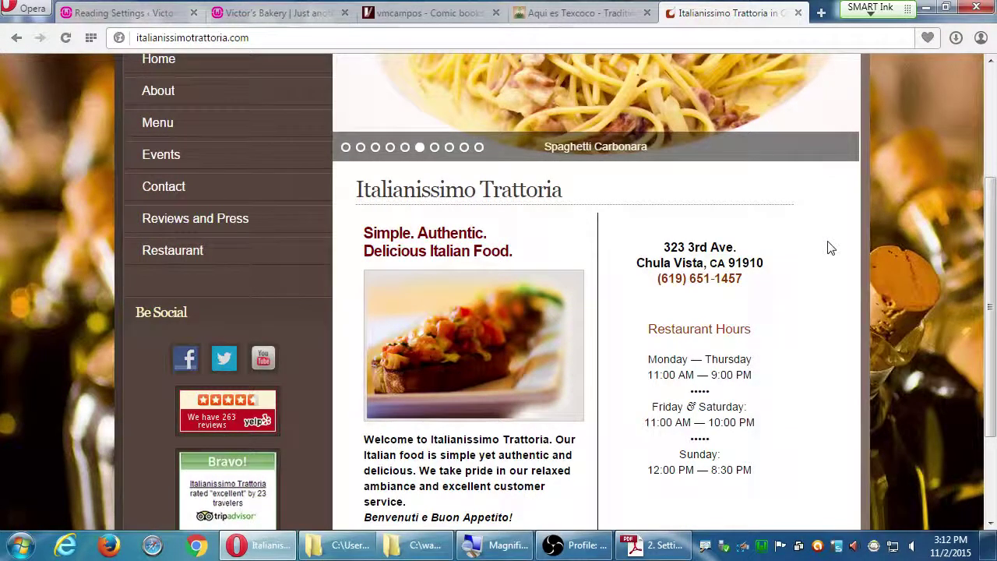
Return to the Reading settings, set the front page to display Your latest posts, and review the remaining options.
left_click(109, 16)
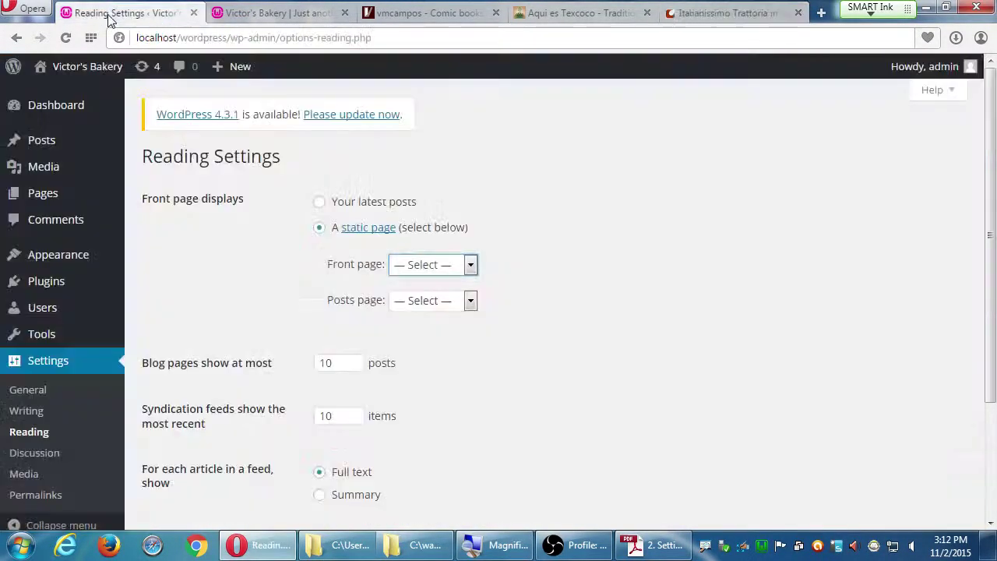
left_click(319, 203)
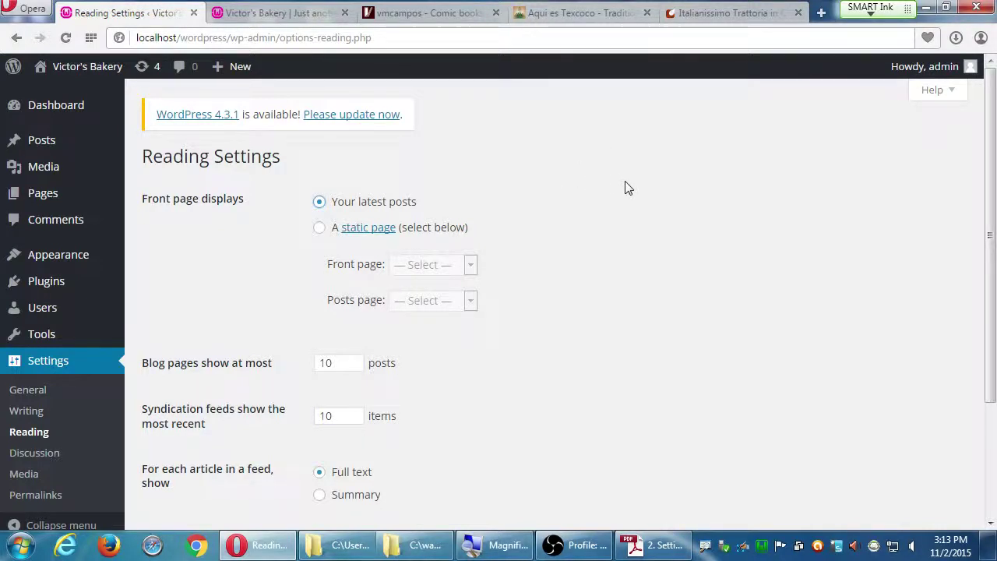
scroll(611, 243, "down", 1)
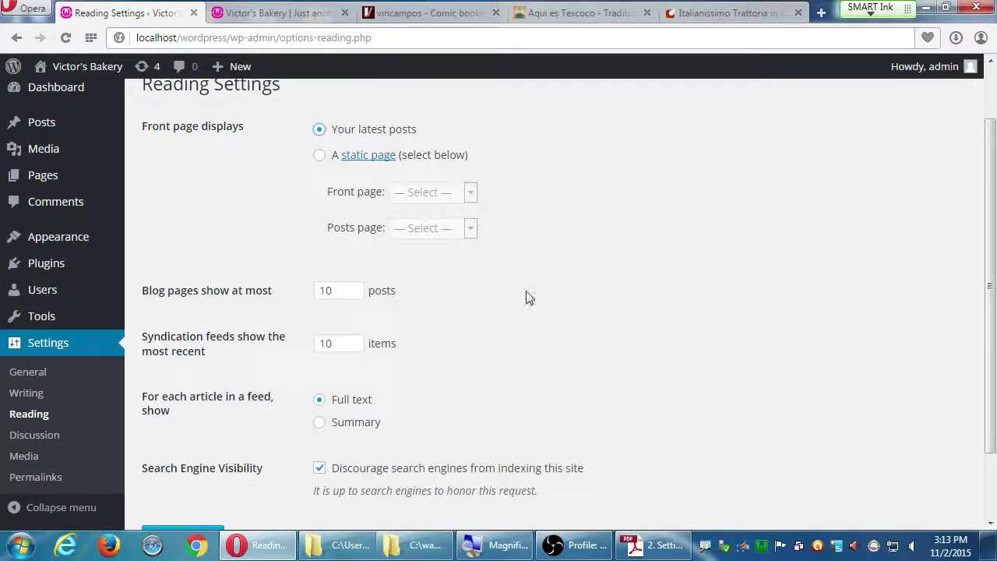
scroll(530, 294, "down", 1)
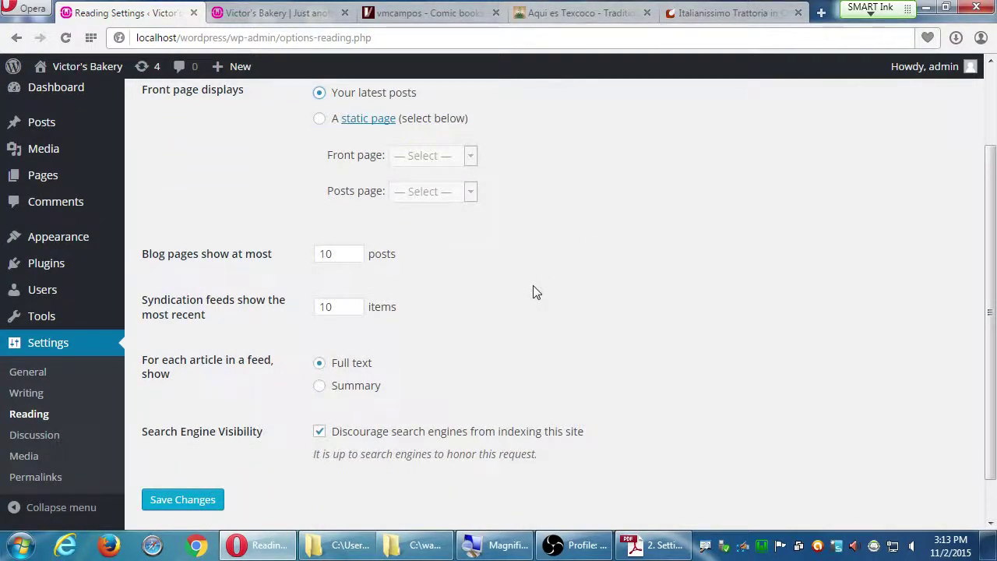
Set the front page to display a static page and check which pages are offered as Front page.
scroll(571, 263, "up", 3)
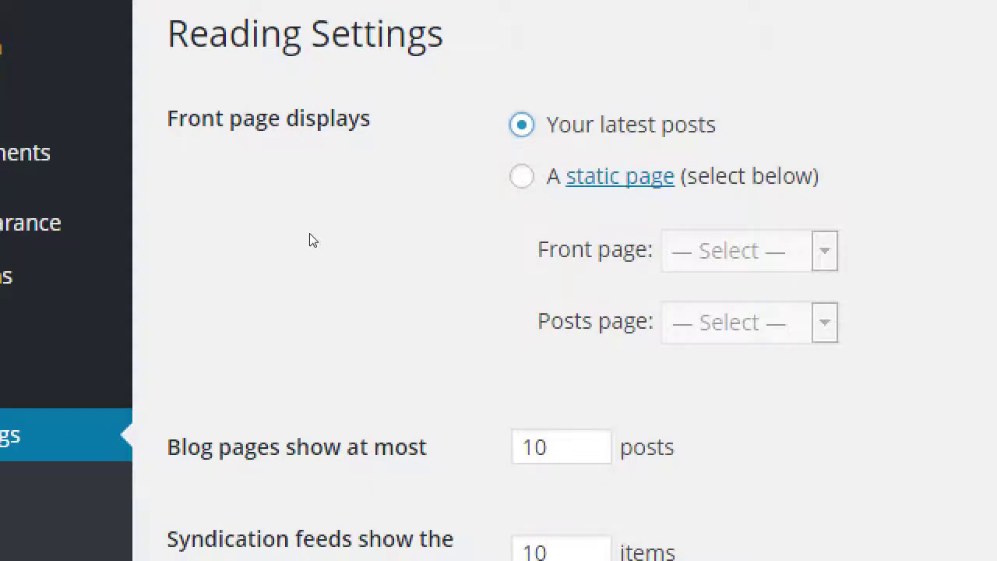
key("Down")
key("alt+Down")
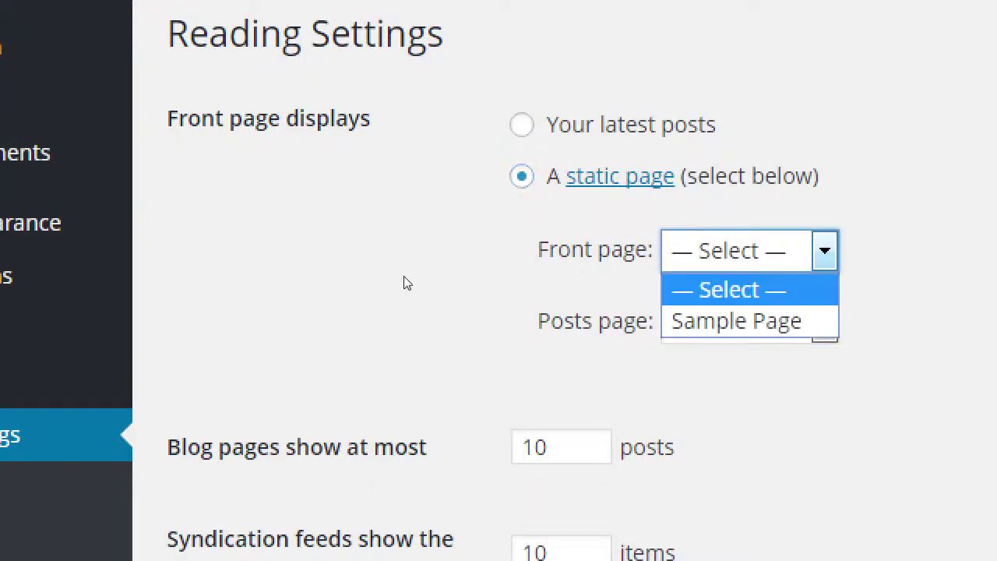
key("Down")
key("Up")
left_click_drag(349, 270, 400, 303)
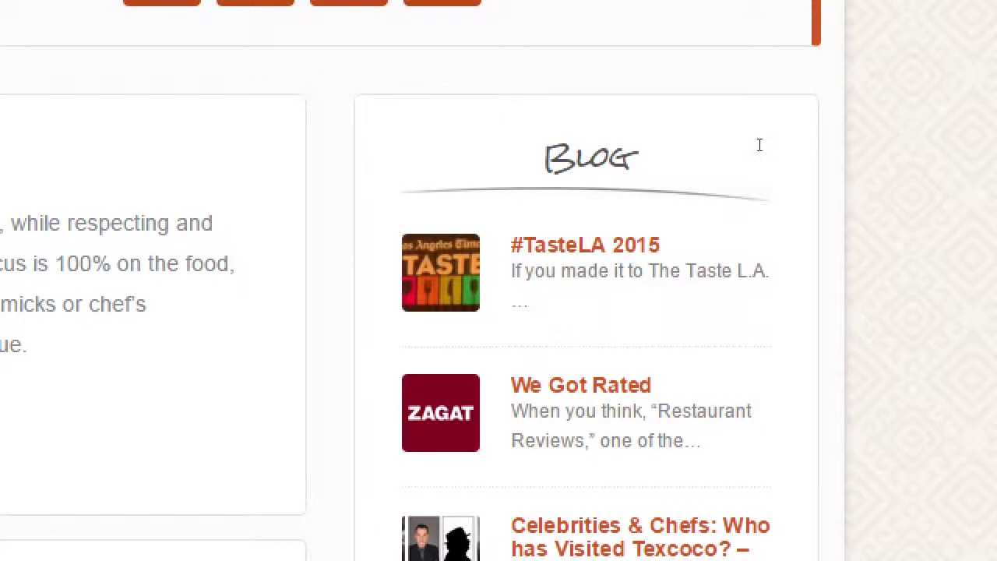
Review the Aqui es Texcoco home page from its header navigation down to its Blog section.
scroll(759, 149, "up", 10)
scroll(699, 184, "up", 8)
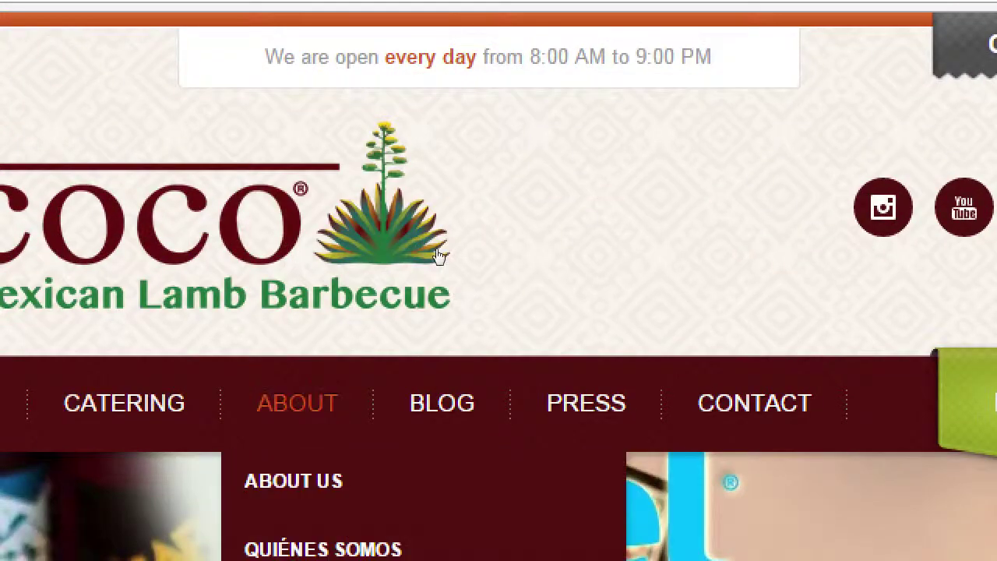
scroll(657, 453, "down", 6)
scroll(657, 453, "down", 8)
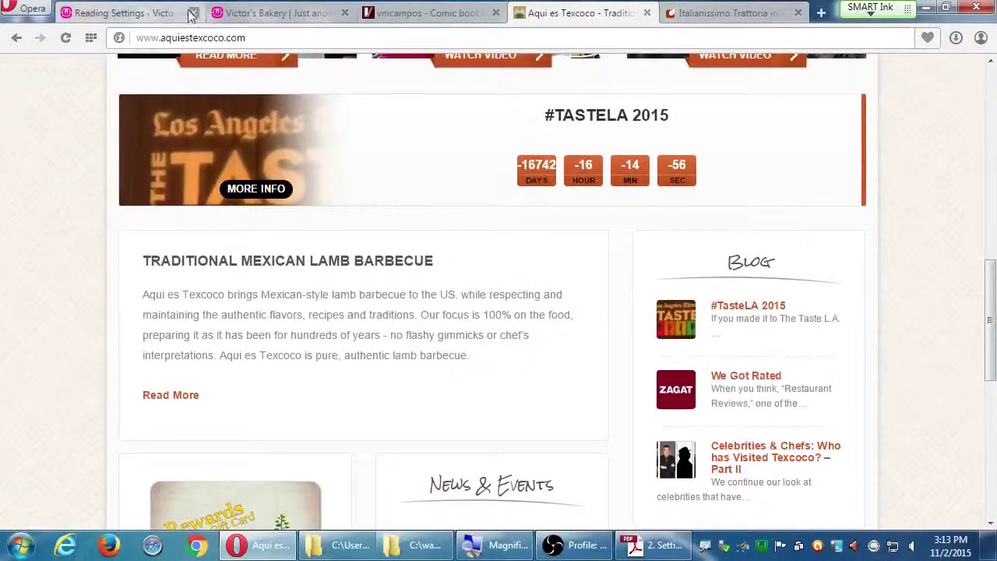
Return to the Reading settings and set the front page to display Your latest posts.
left_click(156, 14)
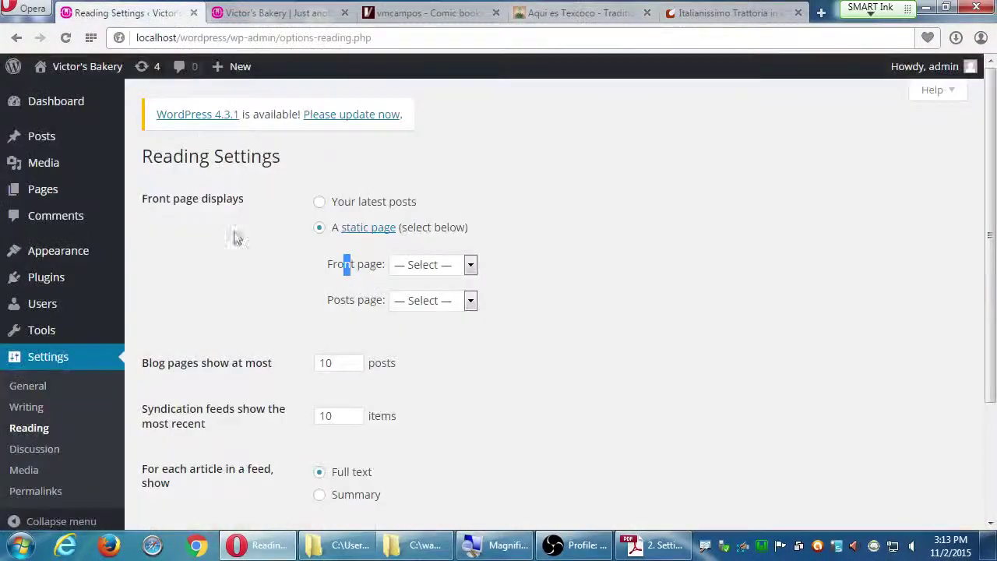
left_click(318, 202)
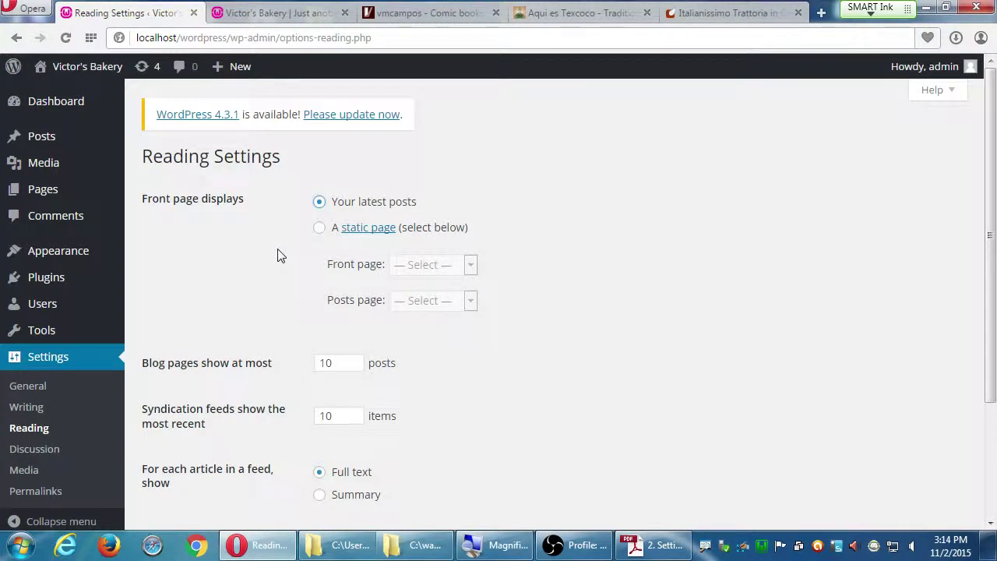
scroll(257, 312, "down", 2)
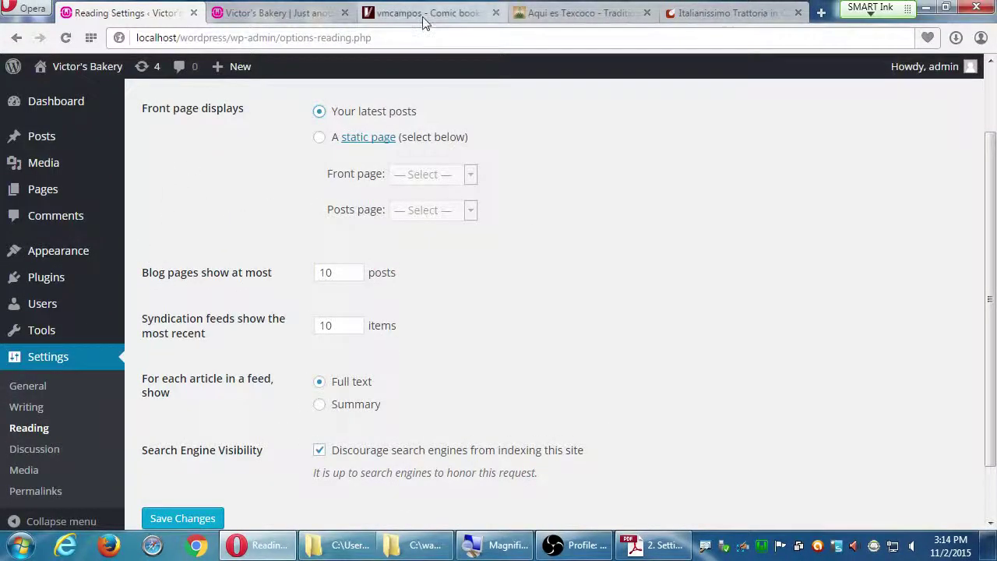
Look through the posts on the vmcampos blog's front page and continue to its older posts.
left_click(425, 22)
scroll(78, 349, "down", 3)
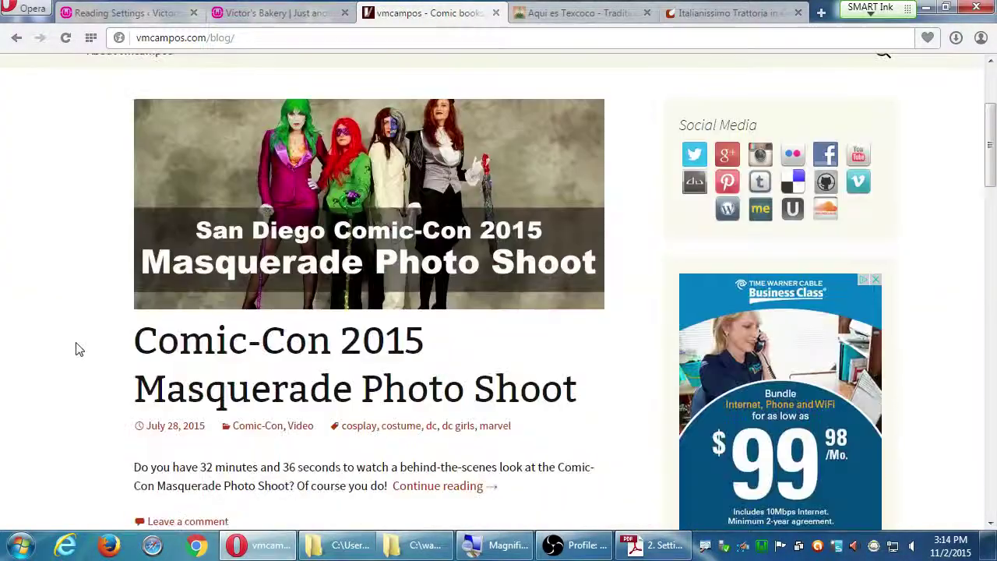
scroll(78, 349, "down", 18)
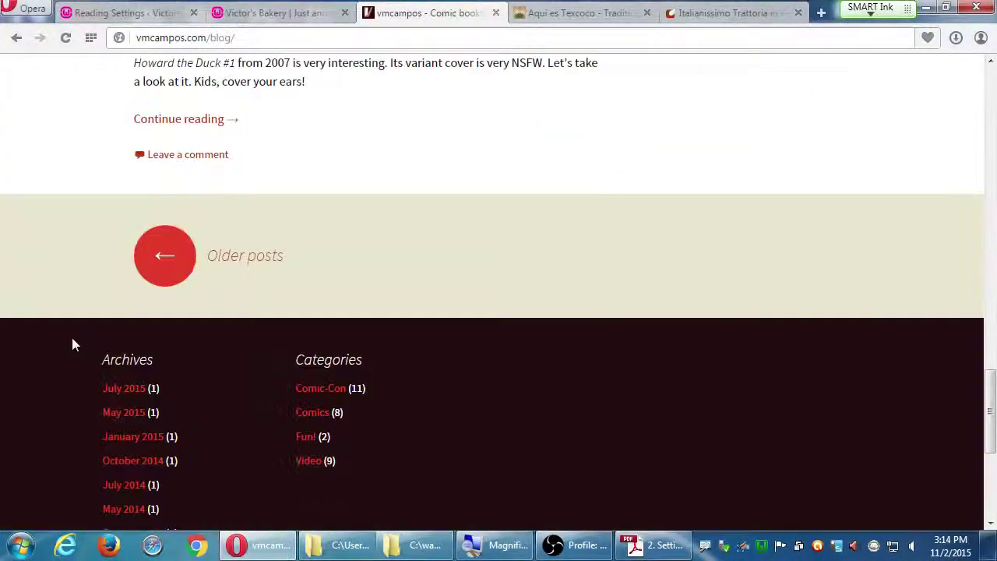
left_click(163, 265)
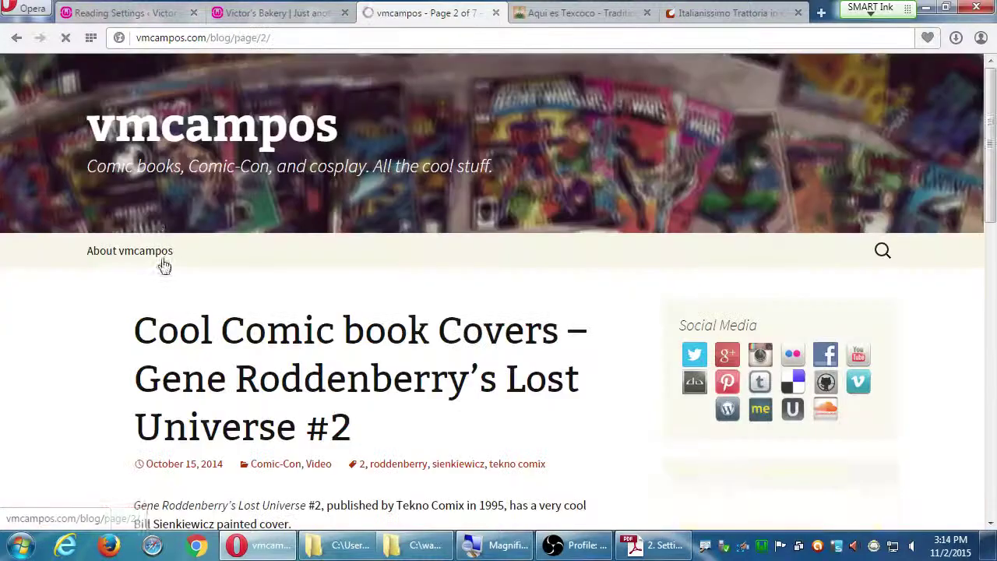
scroll(144, 257, "down", 15)
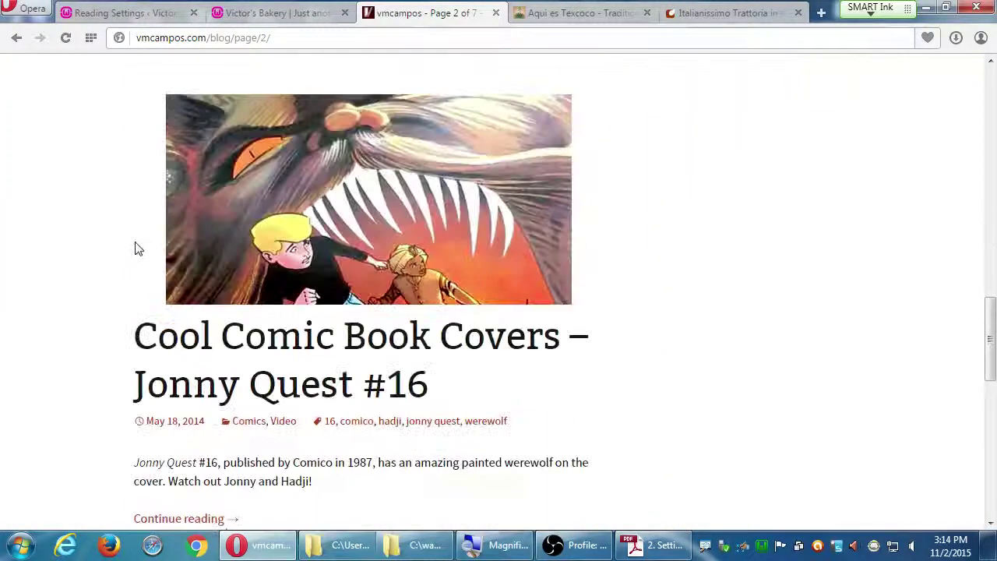
In the Reading settings, set blog pages to show at most 5 posts.
left_click(152, 16)
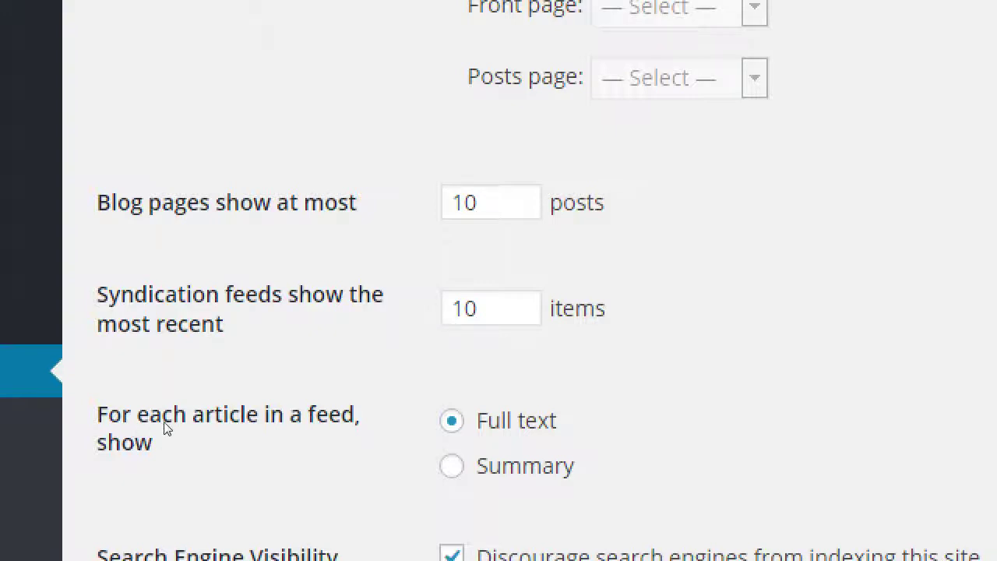
key("Tab")
type("5")
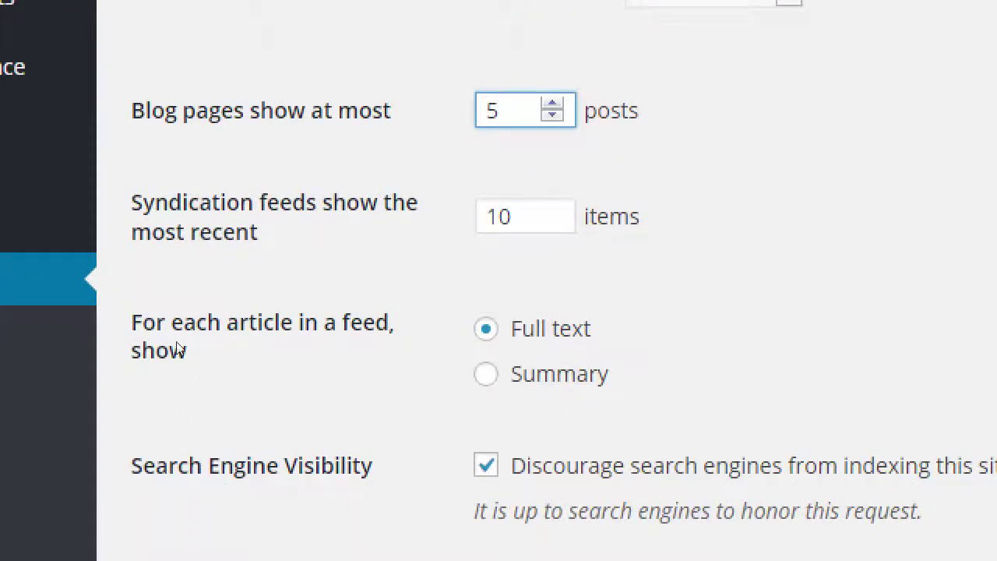
Set each article in a feed to show a Summary.
mouse_move(177, 349)
left_mouse_down()
mouse_move(179, 323)
mouse_move(189, 345)
left_mouse_up()
left_click_drag(189, 383, 215, 379)
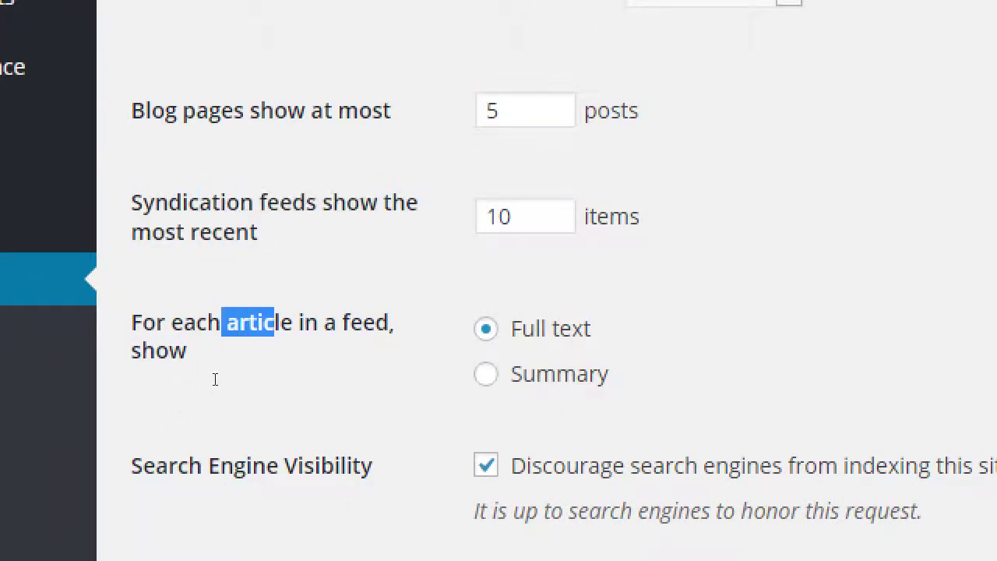
left_click(257, 381)
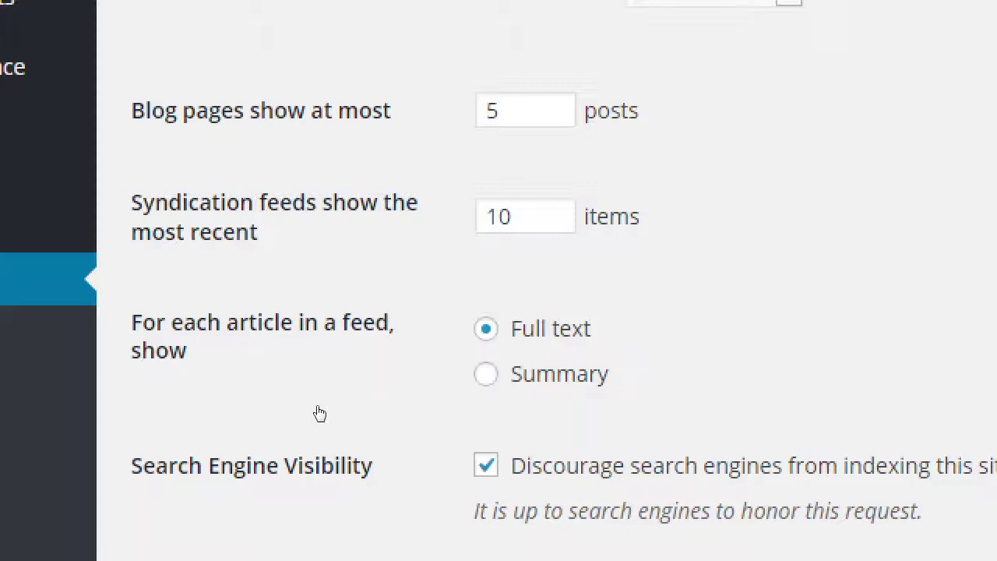
key("Down")
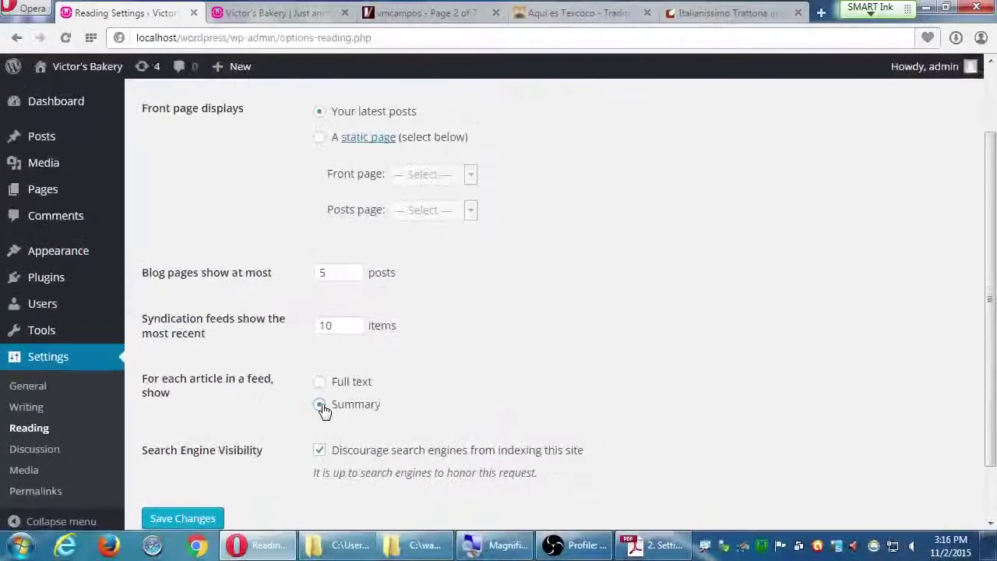
Open the Aqui es Texcoco blog and review how its posts are excerpted, down to the page links.
left_click(553, 15)
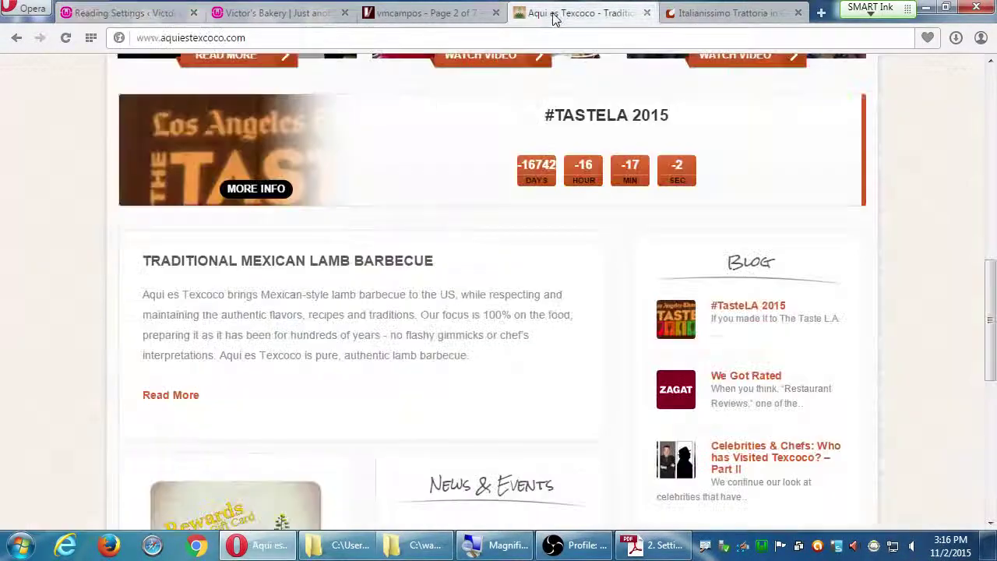
scroll(589, 215, "up", 10)
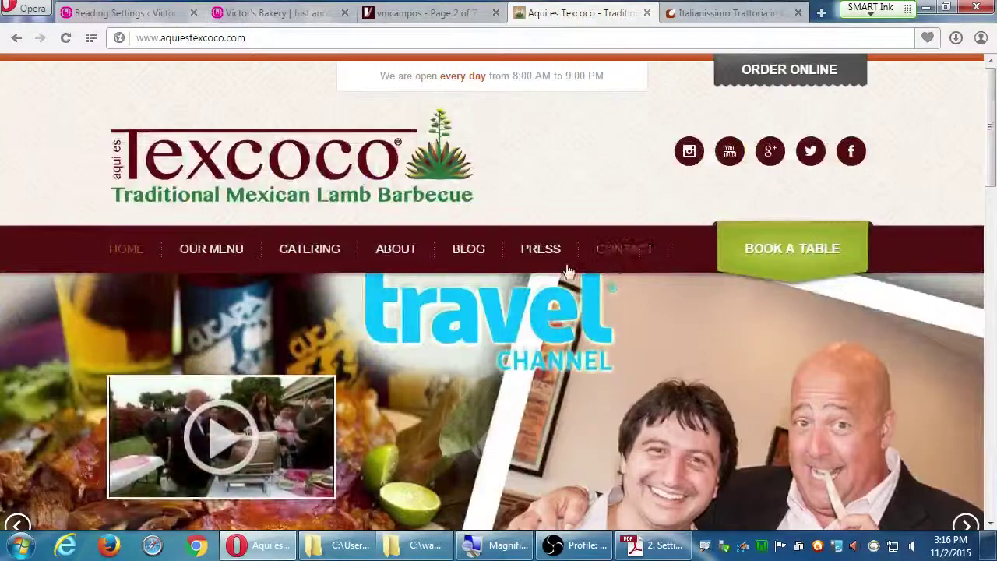
left_click(472, 264)
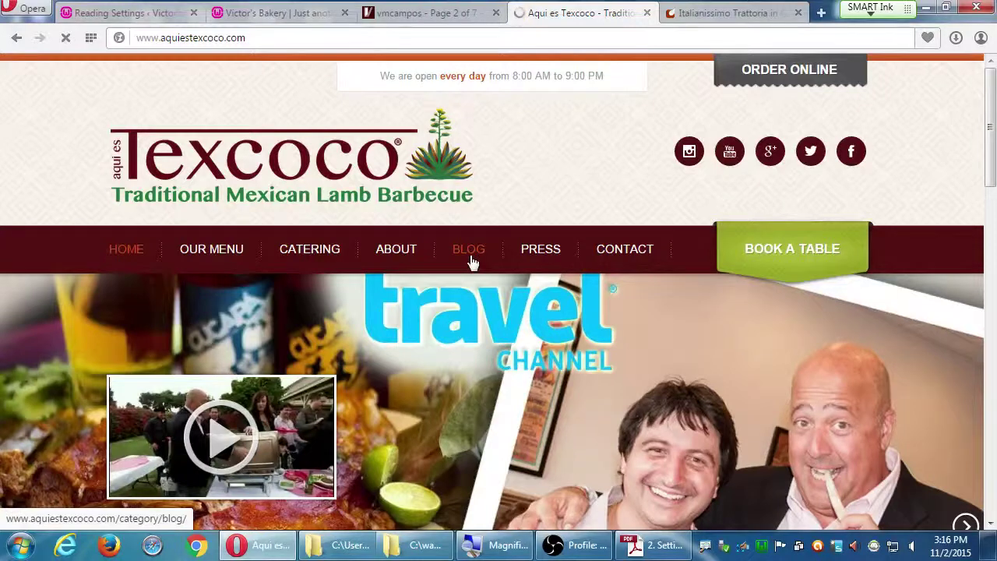
scroll(472, 264, "down", 3)
scroll(574, 267, "down", 7)
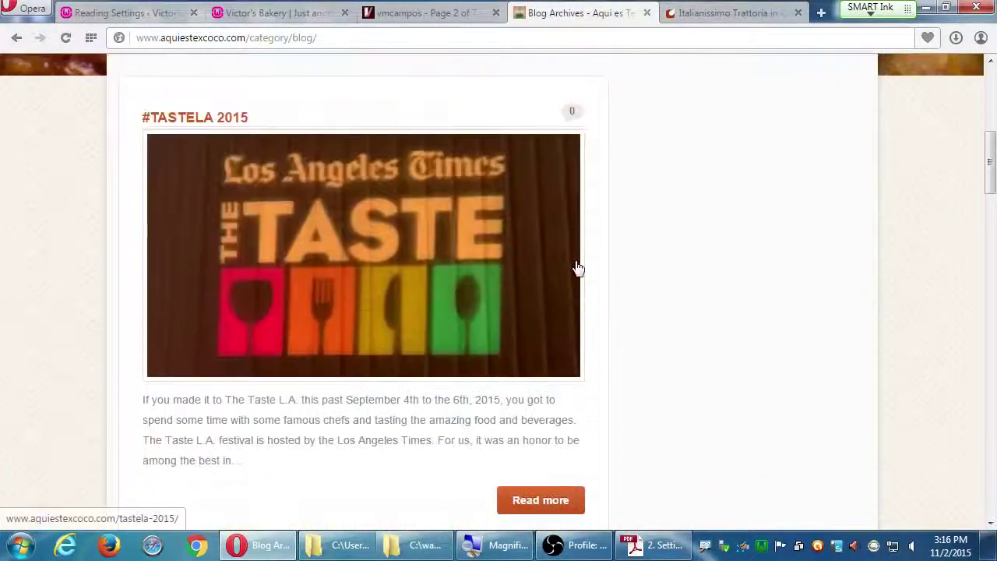
scroll(611, 292, "down", 10)
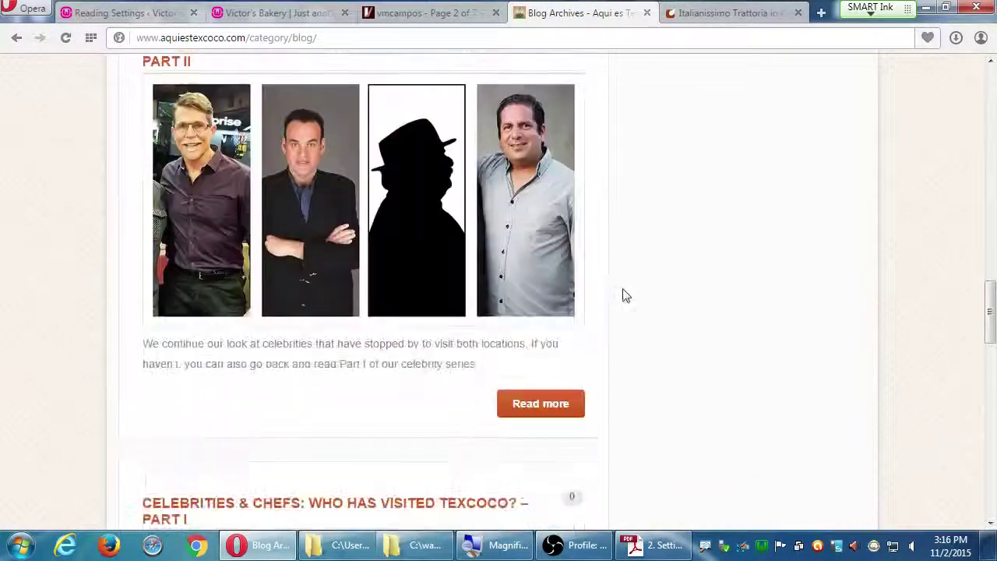
scroll(616, 281, "down", 10)
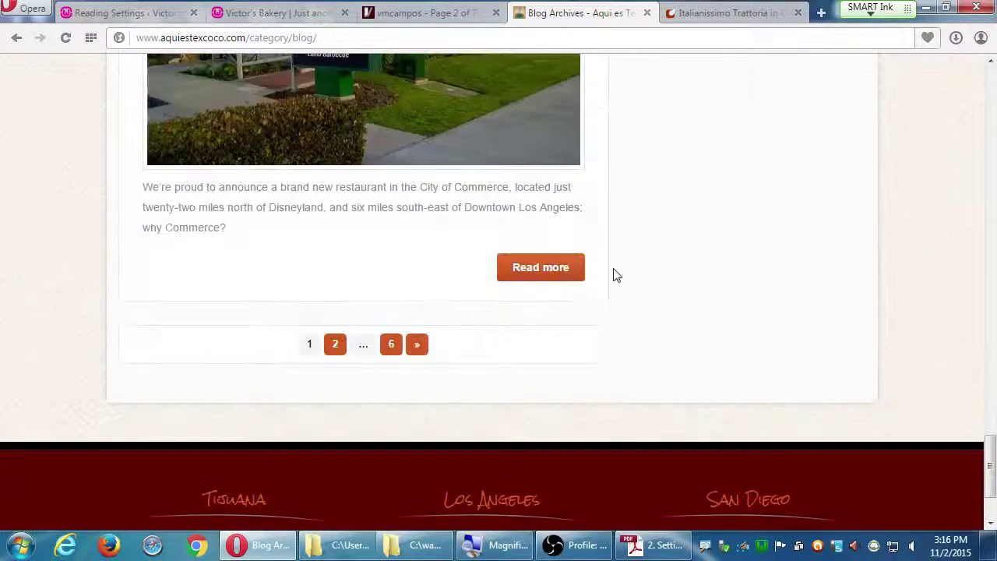
Open page 2 of the Aqui es Texcoco blog and examine its post summaries and Read more links.
left_click(335, 345)
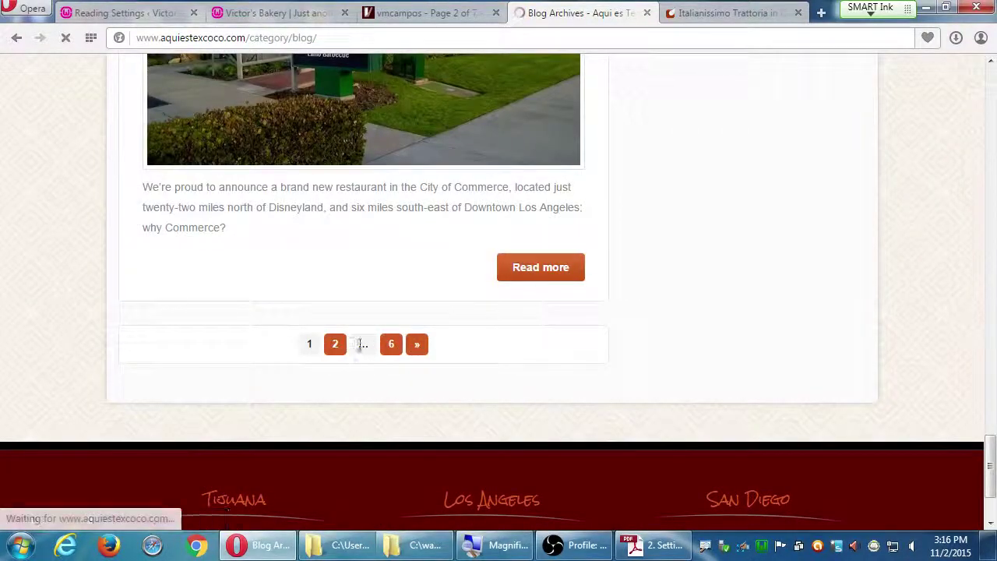
scroll(314, 417, "down", 2)
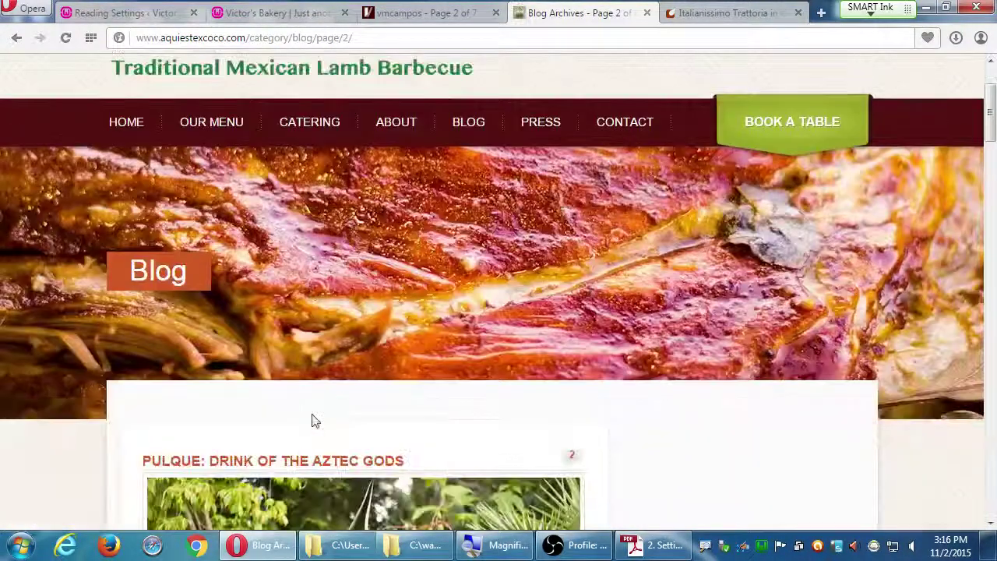
scroll(373, 325, "up", 2)
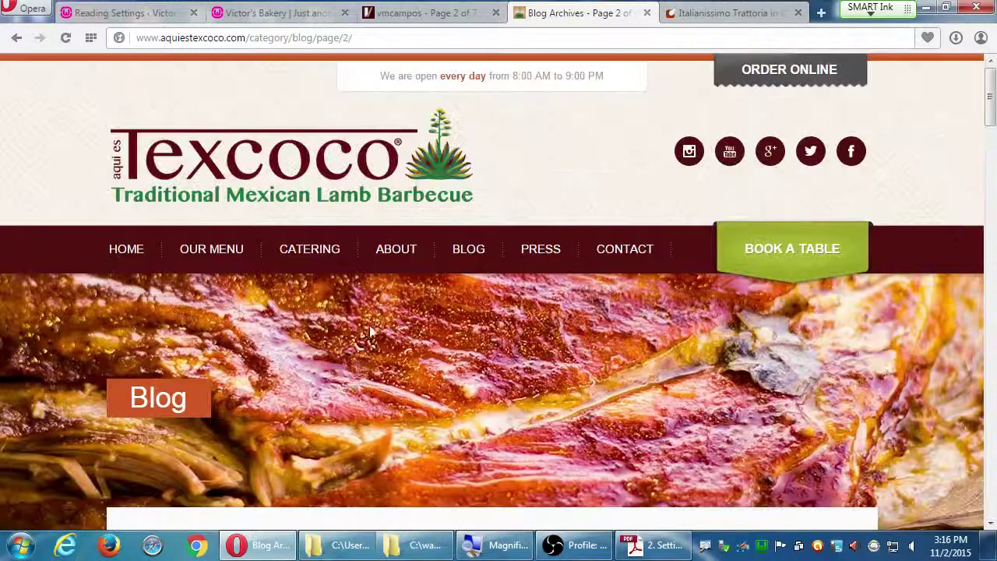
scroll(325, 296, "down", 5)
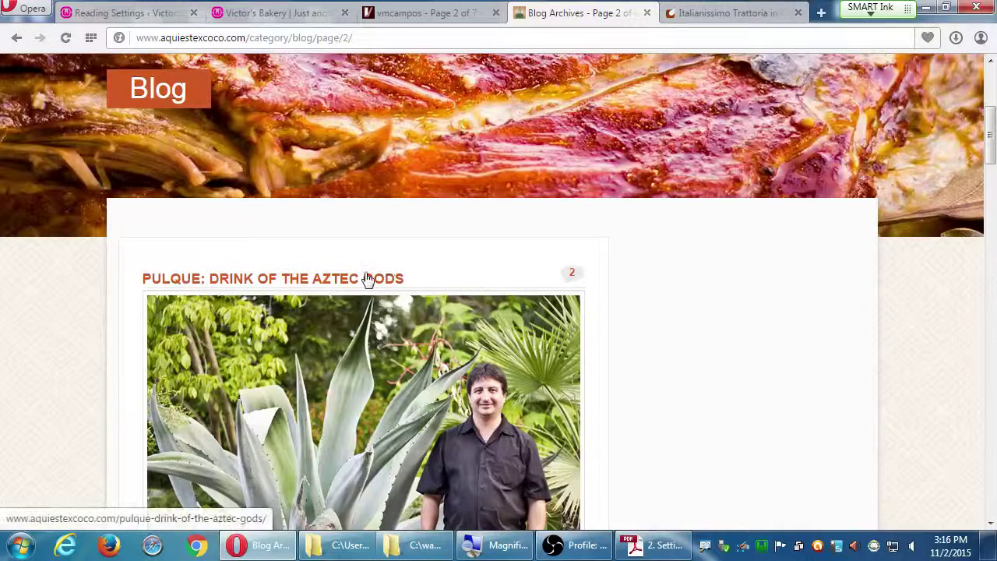
scroll(369, 278, "down", 2)
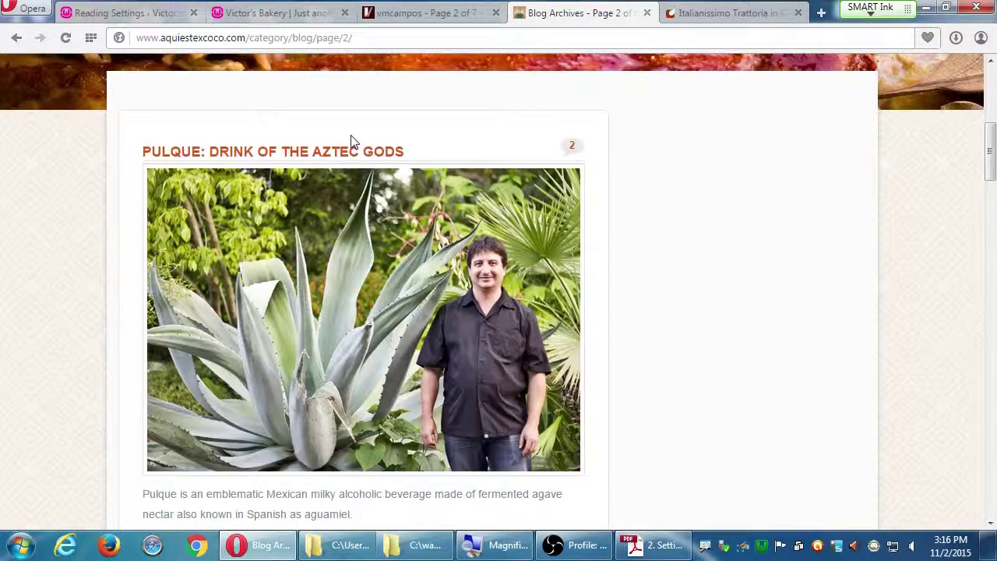
scroll(289, 227, "up", 2)
scroll(331, 322, "down", 3)
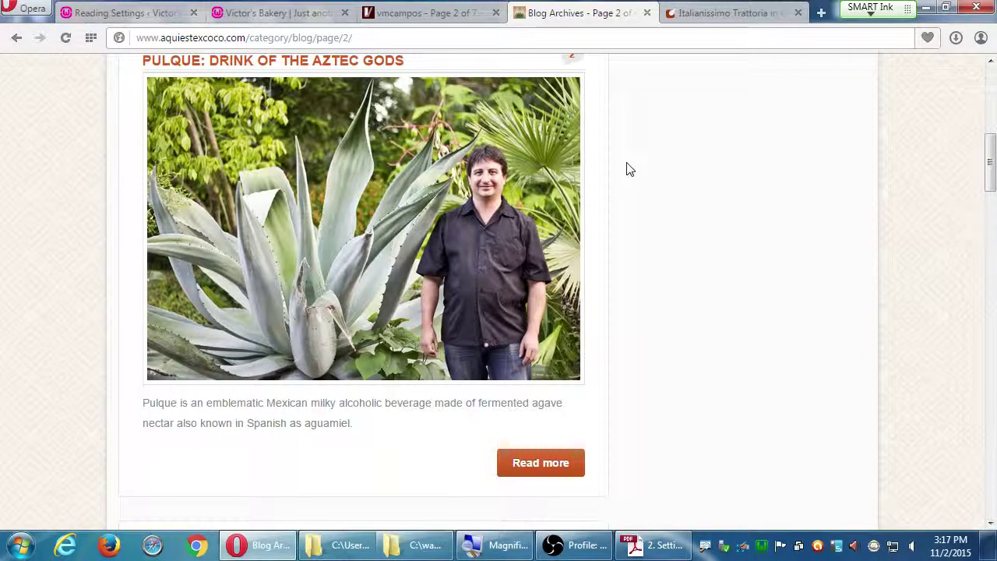
scroll(633, 173, "down", 3)
scroll(661, 232, "down", 12)
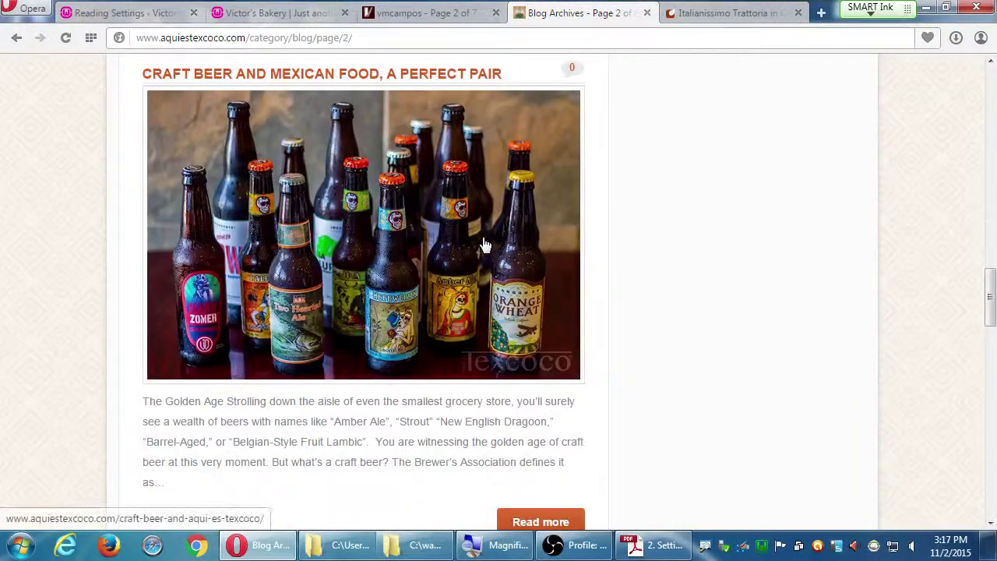
scroll(498, 257, "down", 7)
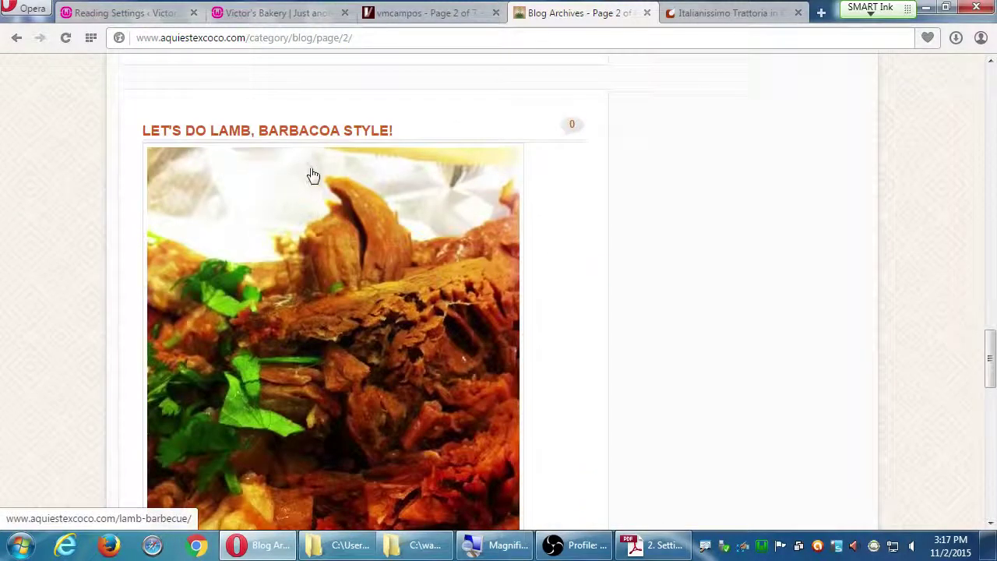
scroll(373, 203, "down", 9)
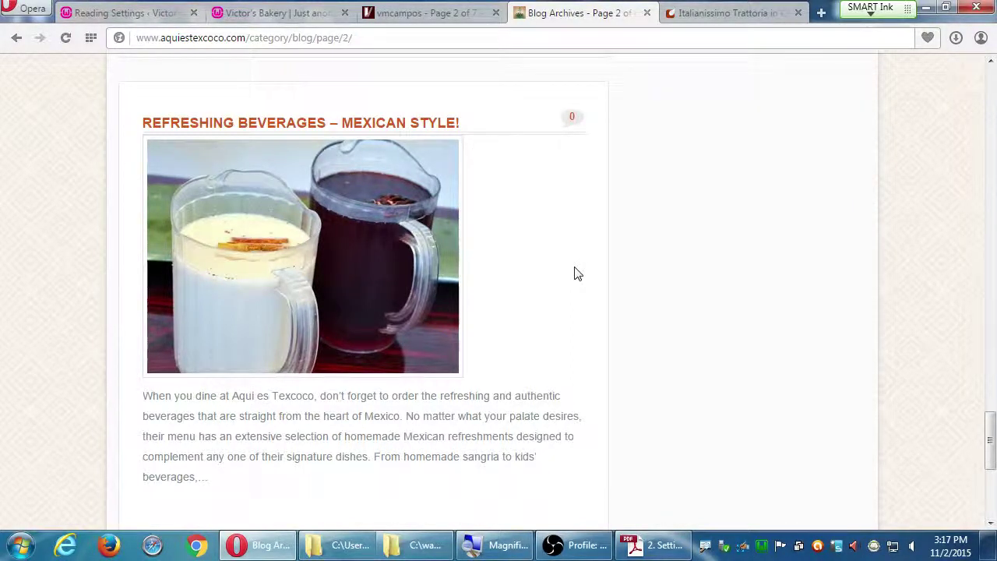
scroll(604, 265, "down", 3)
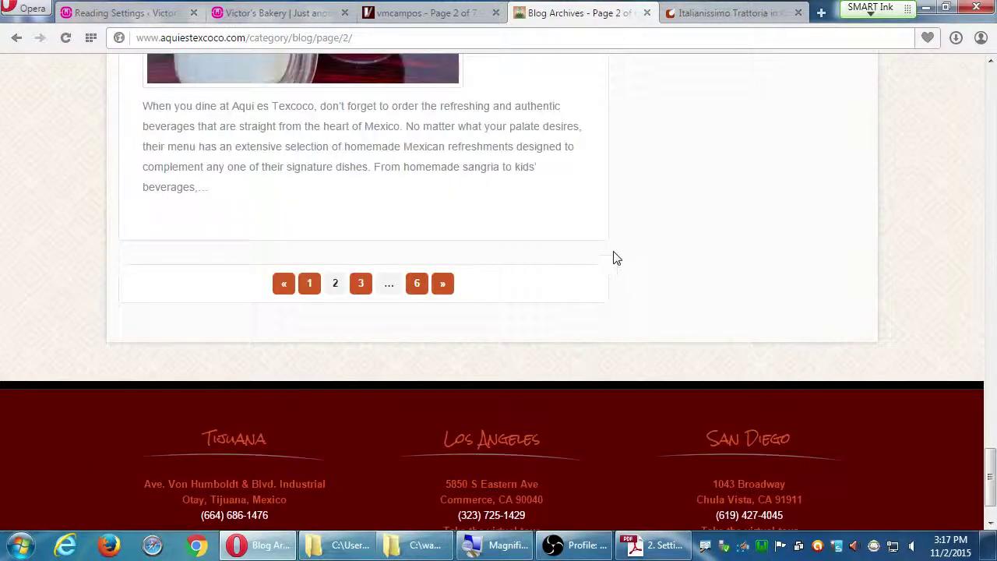
scroll(632, 290, "up", 1)
scroll(631, 291, "up", 15)
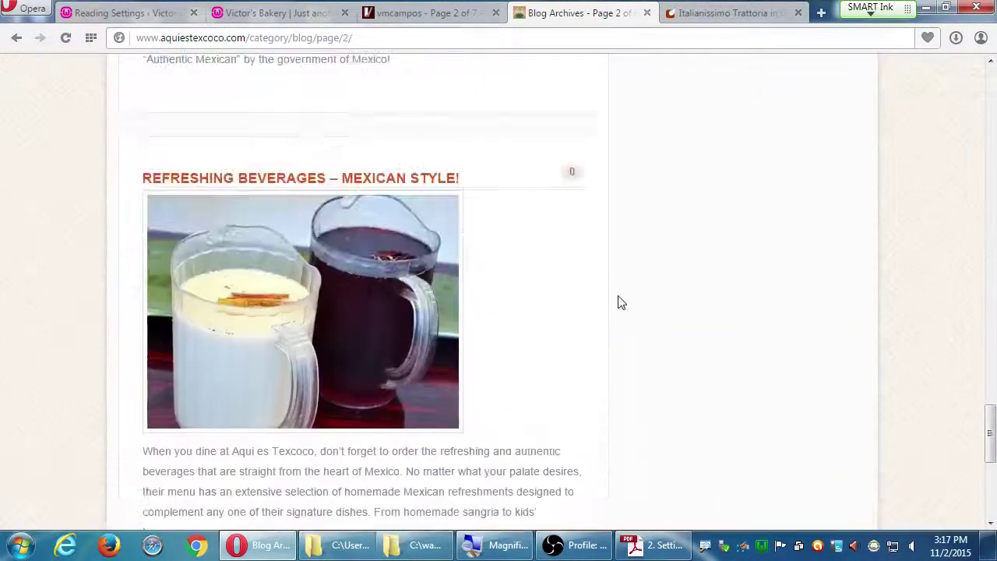
scroll(631, 292, "up", 2)
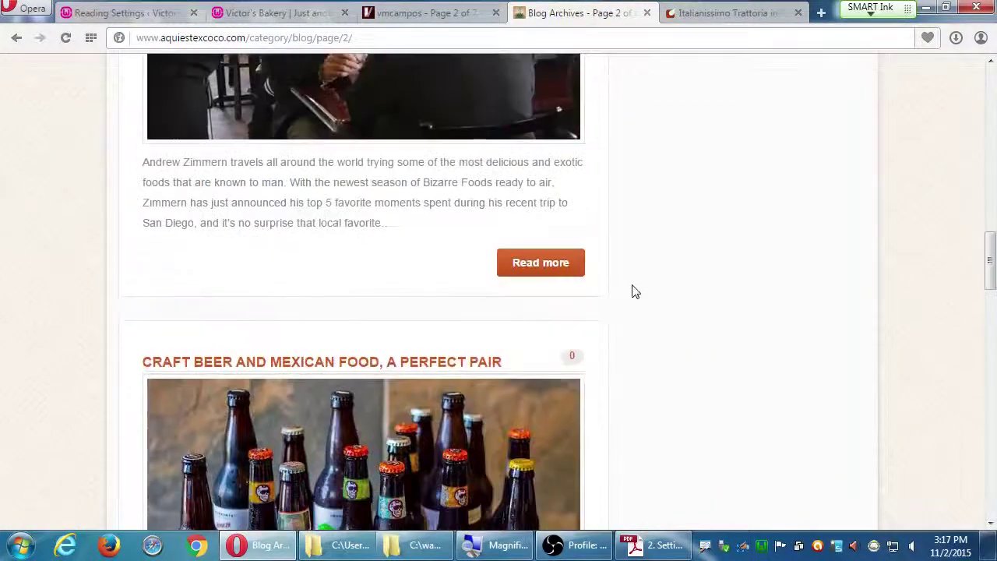
Examine the remaining post excerpts on page 2 of the Aqui es Texcoco blog, comparing them with the bakery's Reading settings.
scroll(634, 289, "down", 6)
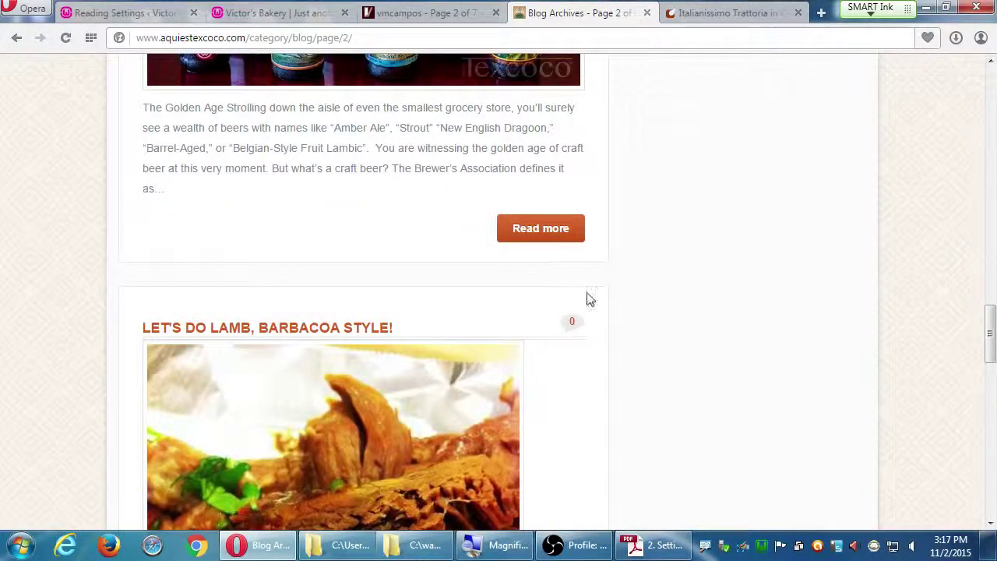
scroll(693, 290, "up", 3)
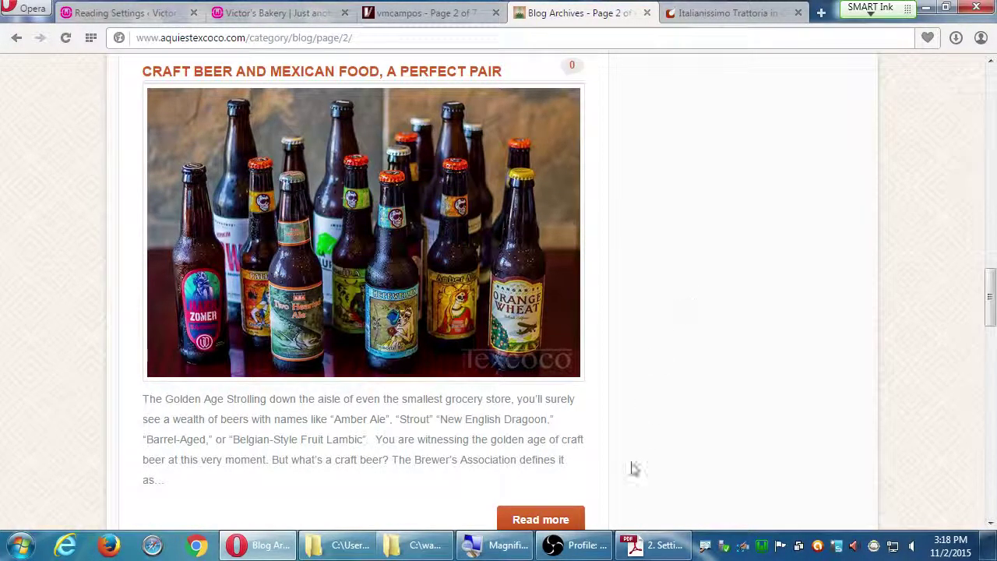
left_click(160, 14)
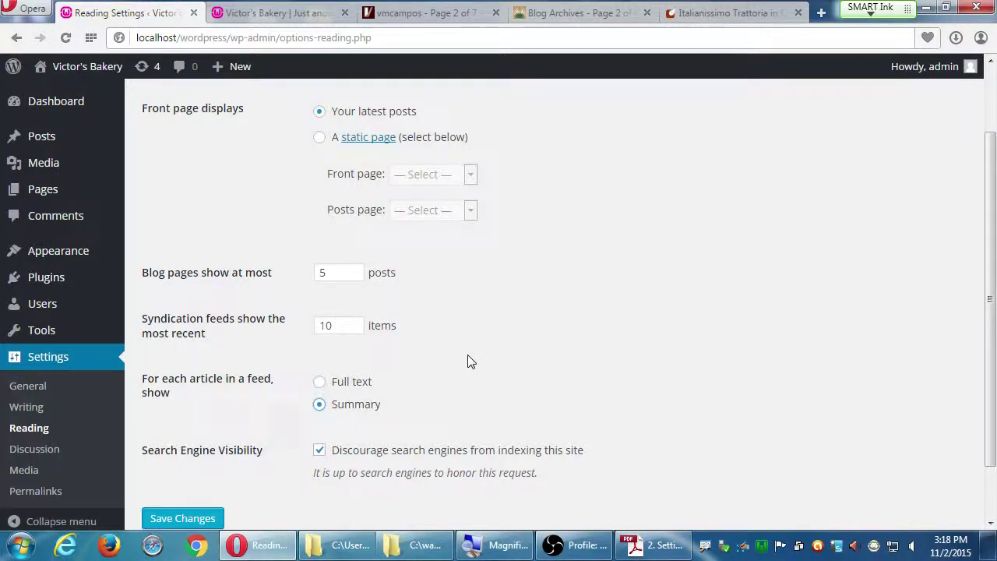
left_click(576, 13)
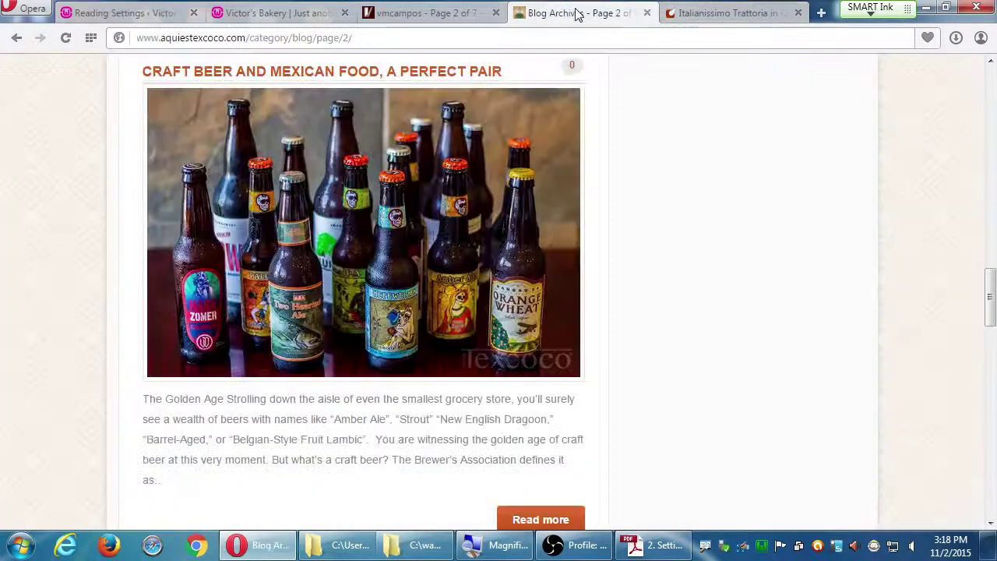
scroll(563, 323, "down", 8)
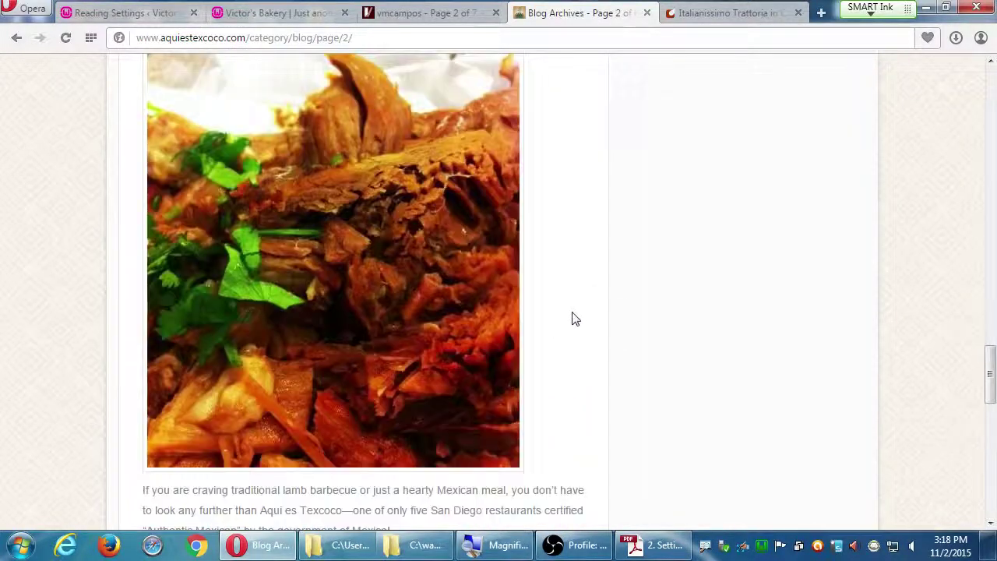
key("Home")
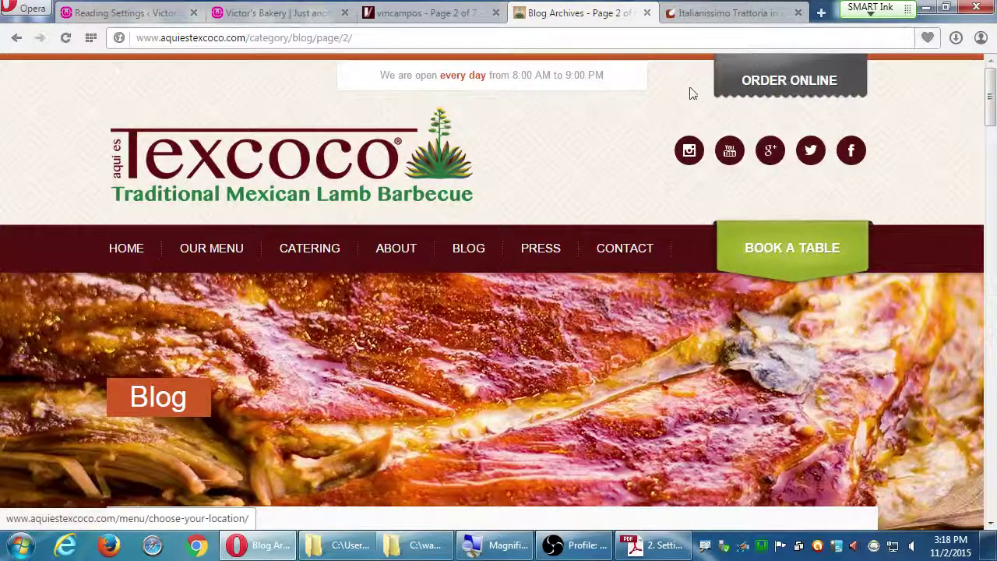
In the bakery's Reading settings, set syndication feeds to show the most recent 3 items and save the changes.
left_click(156, 13)
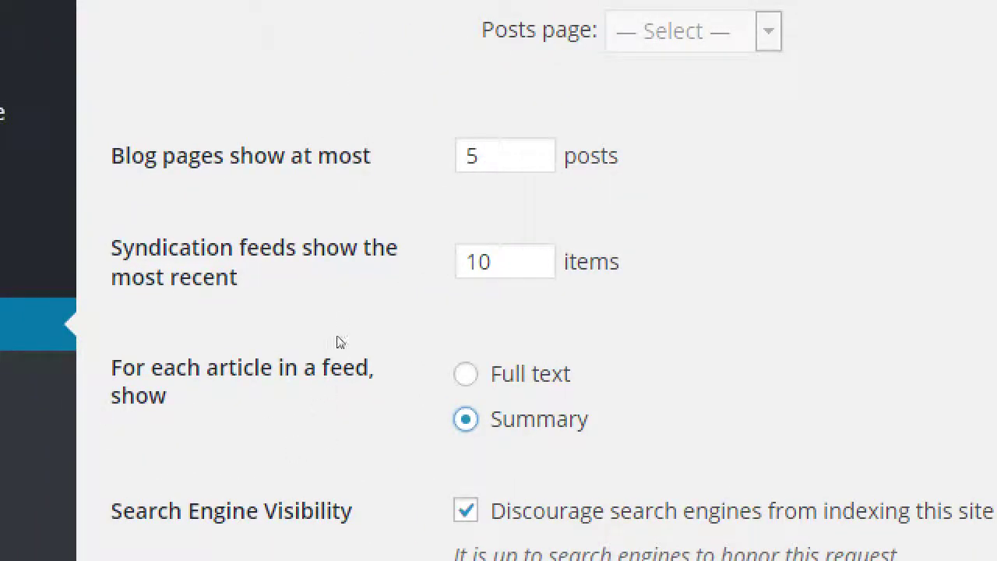
key("Tab")
type("3")
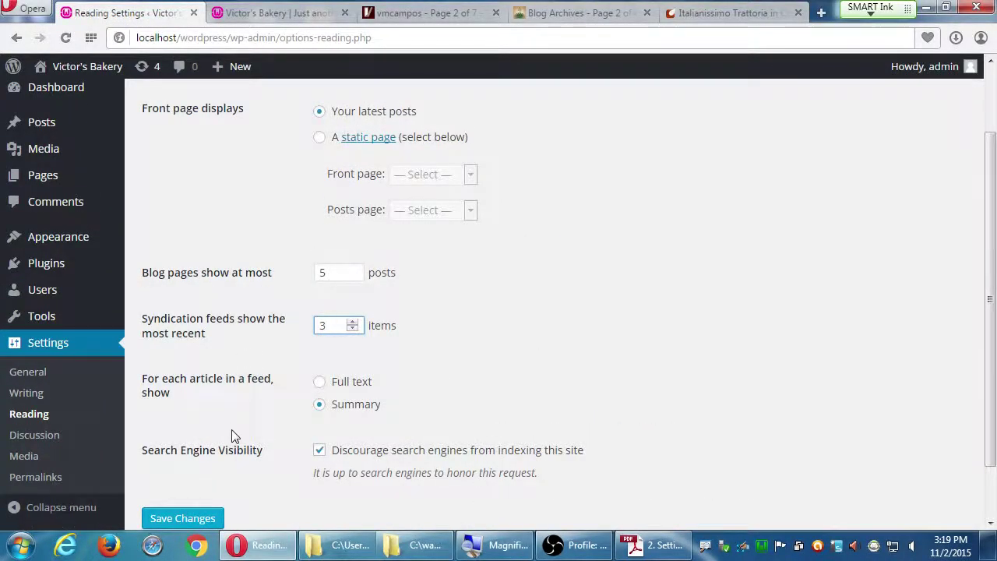
scroll(233, 437, "down", 1)
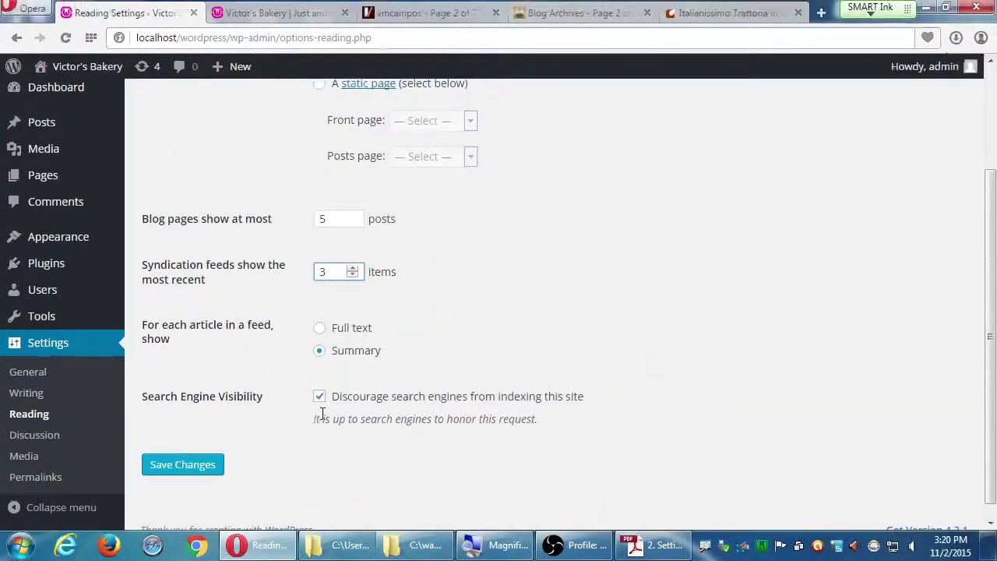
scroll(795, 390, "up", 4)
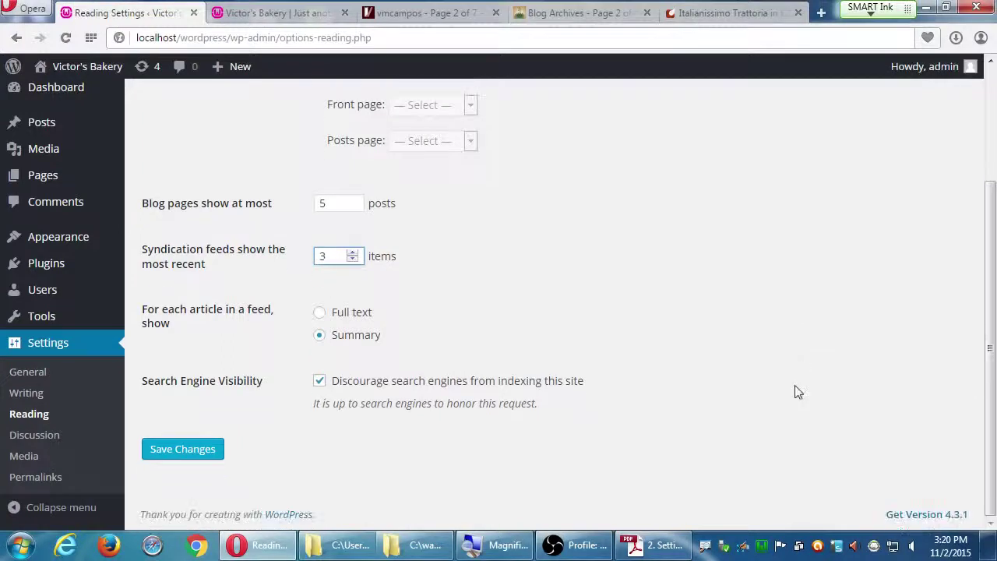
scroll(803, 380, "down", 3)
left_click(197, 461)
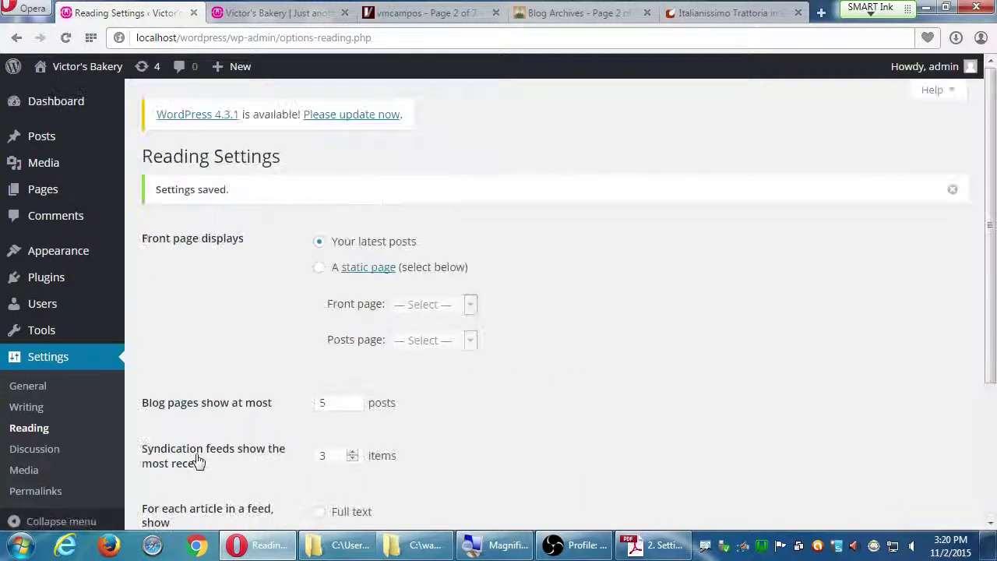
Try turning off the option that discourages search engines from indexing this site, and turn it on again.
scroll(712, 381, "down", 3)
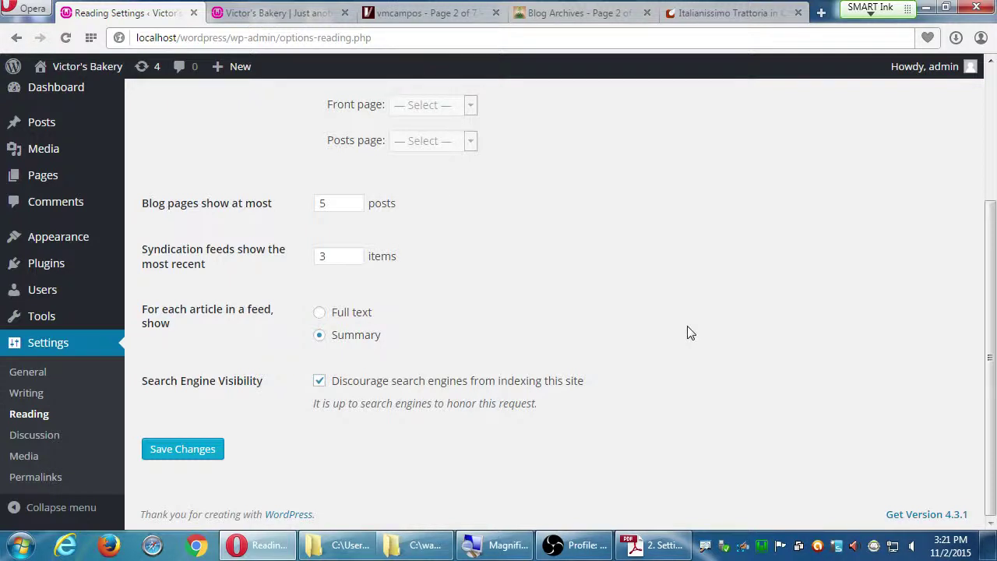
scroll(690, 333, "up", 1)
left_click(321, 418)
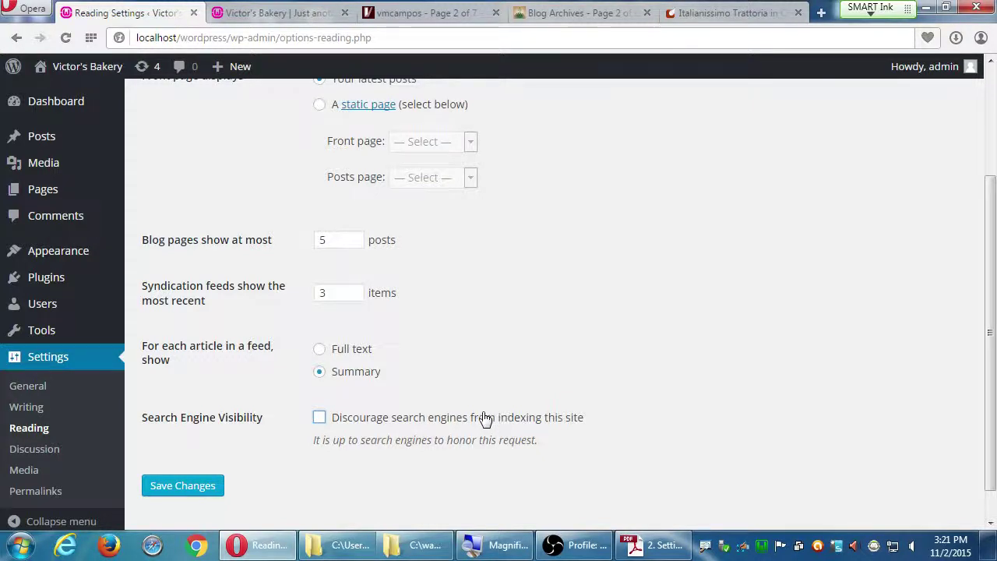
left_click(320, 418)
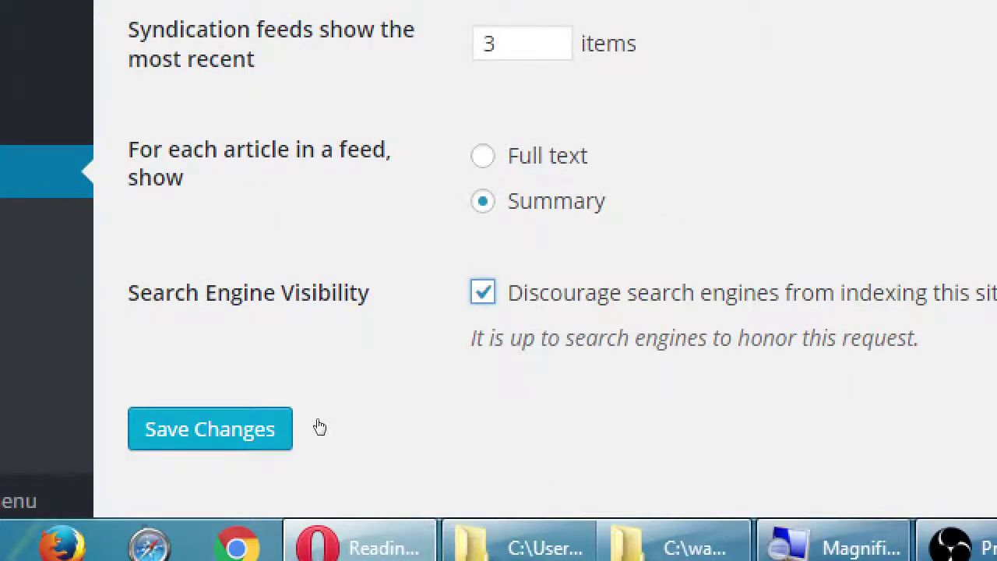
key("space")
left_click(251, 431)
key("space")
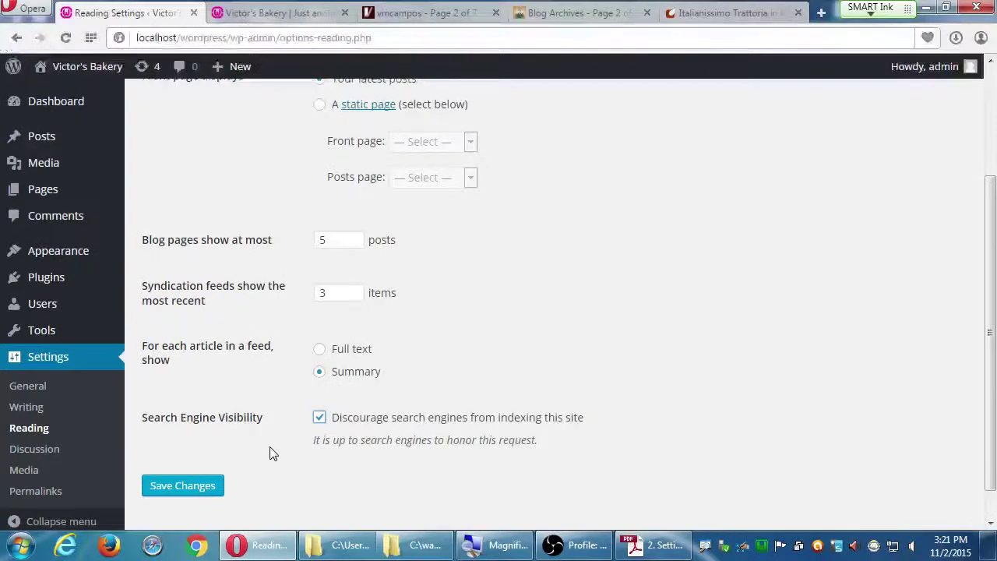
left_click(262, 437)
Save the Reading settings with search engines discouraged from indexing this site.
left_click(208, 489)
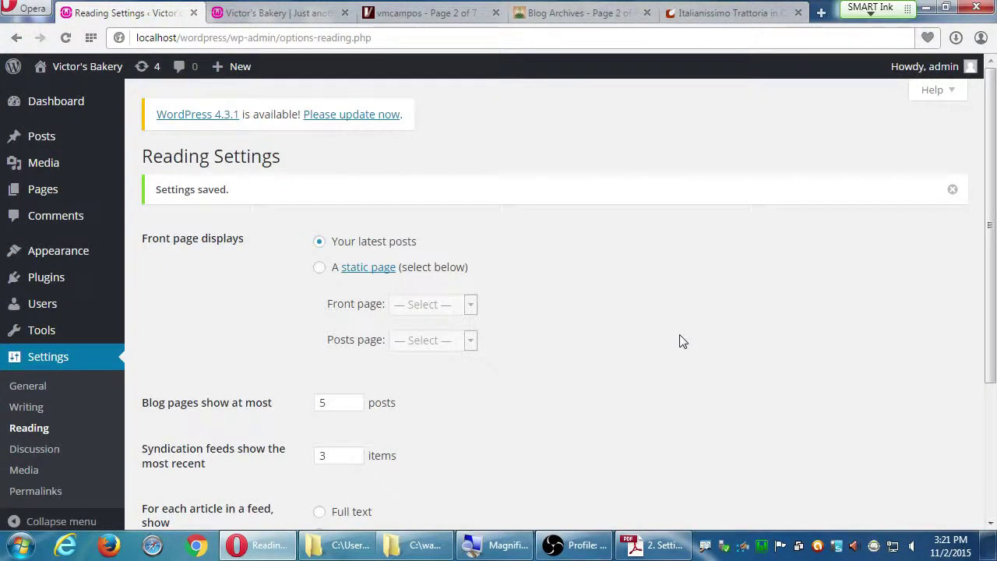
scroll(696, 345, "down", 3)
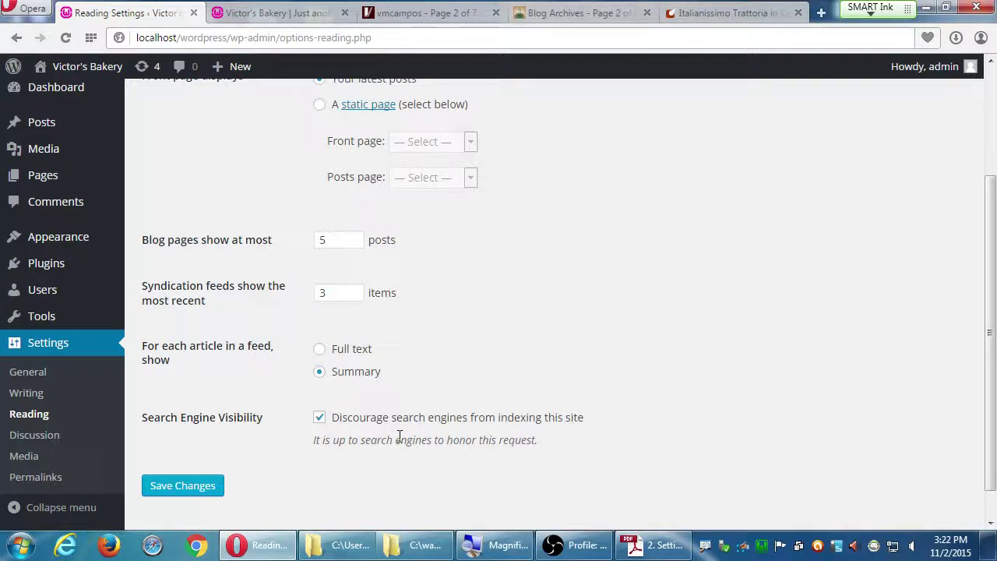
left_click(175, 487)
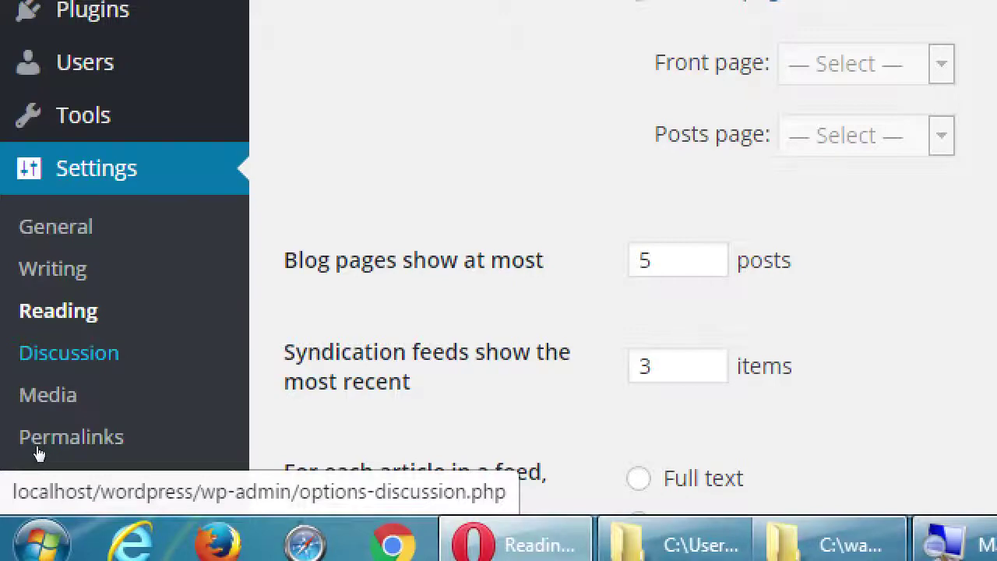
Open the Discussion settings and look over the sections from the default article settings down to the avatars.
left_click(70, 354)
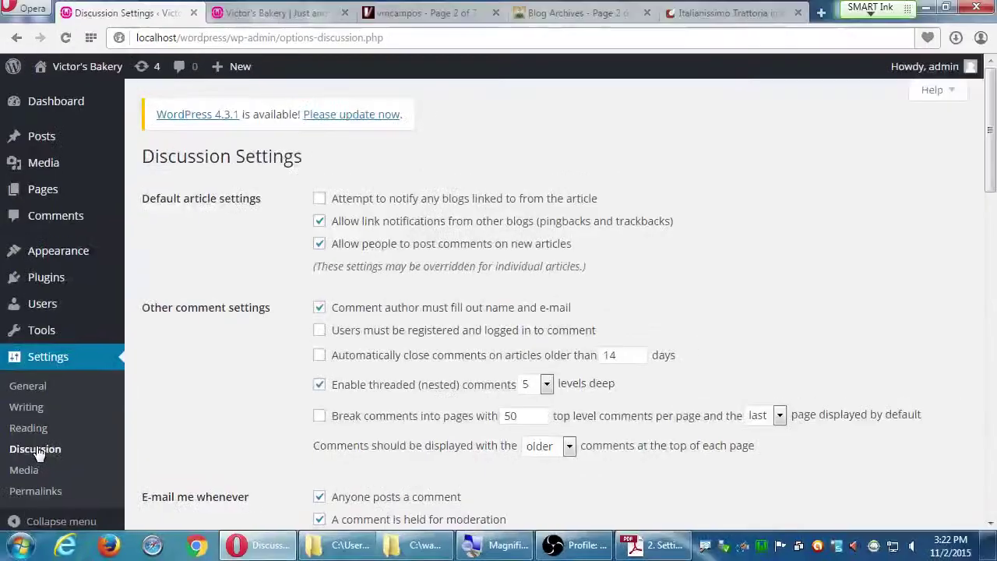
scroll(635, 412, "down", 6)
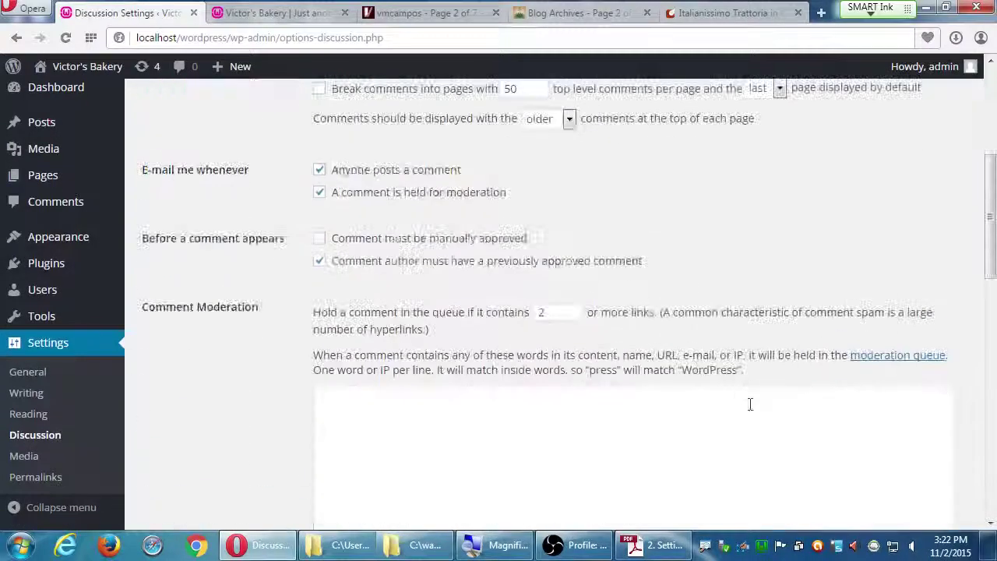
scroll(748, 390, "down", 8)
scroll(741, 378, "up", 8)
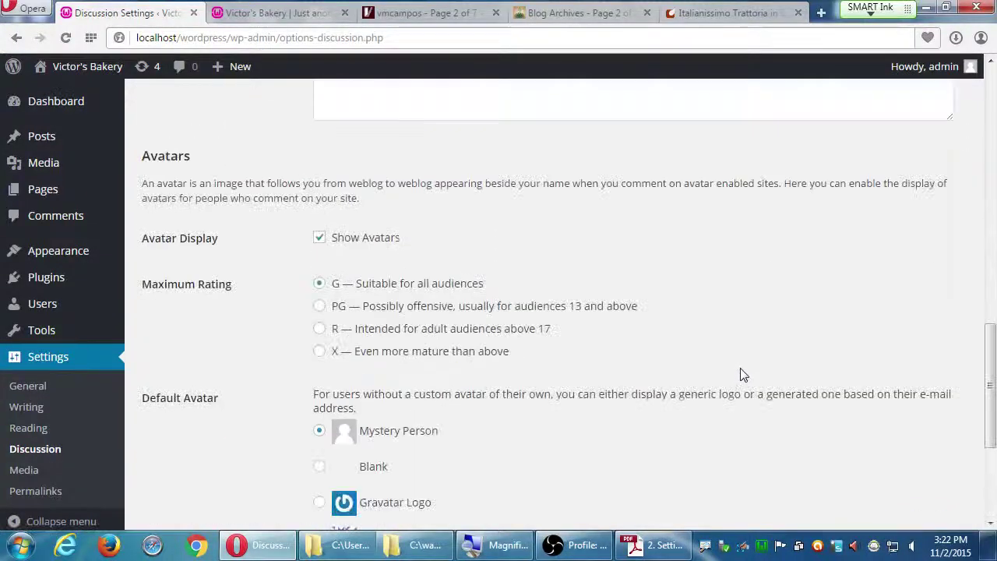
scroll(742, 345, "up", 6)
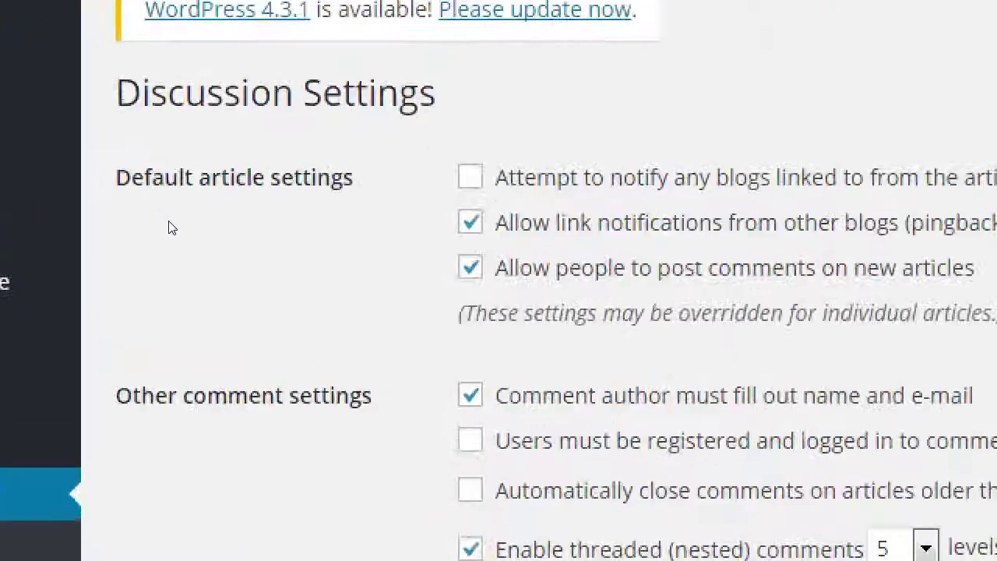
In the default article settings, enable notifying blogs linked to from the article and disallow comments on new articles.
left_click_drag(144, 190, 220, 204)
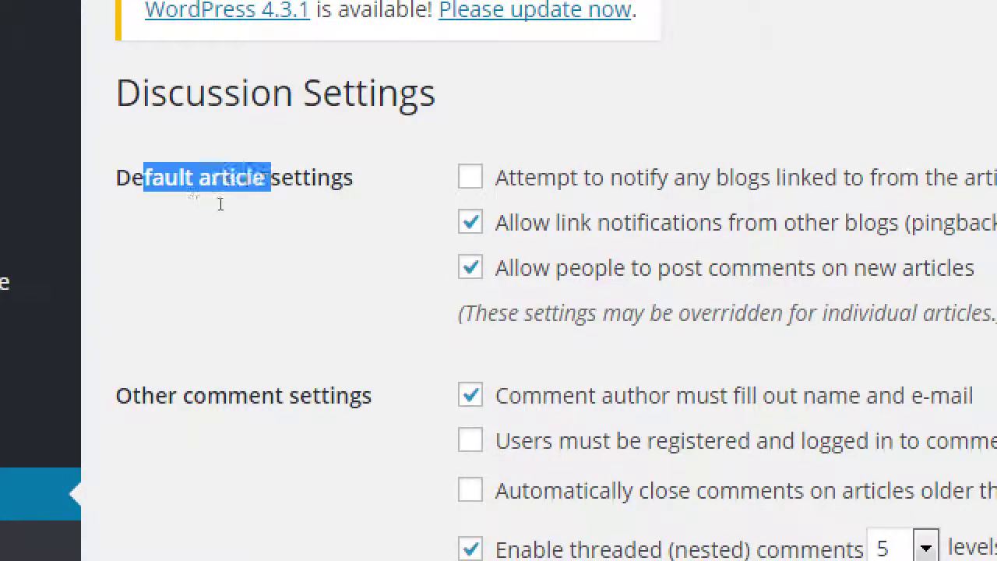
left_click(212, 236)
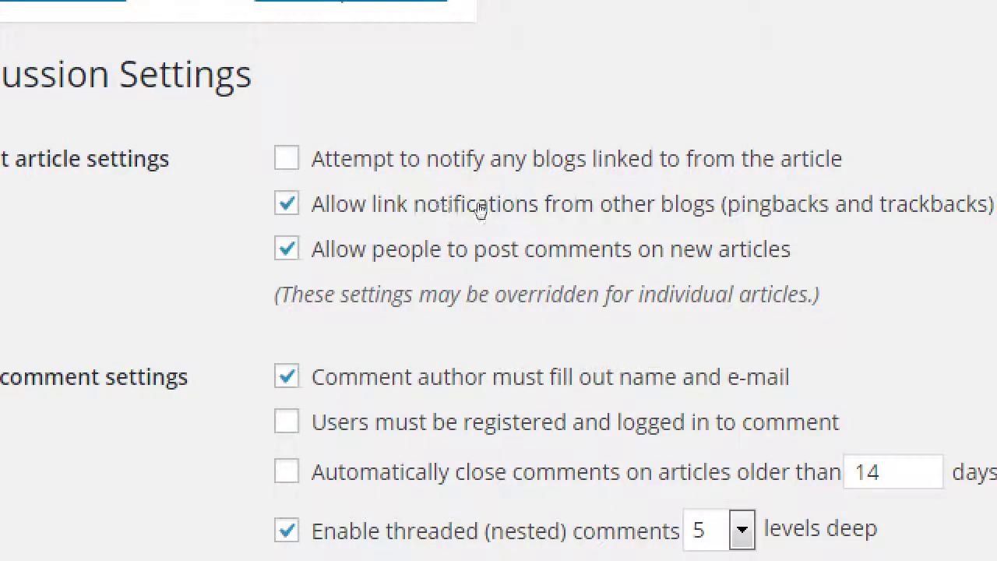
left_click(286, 158)
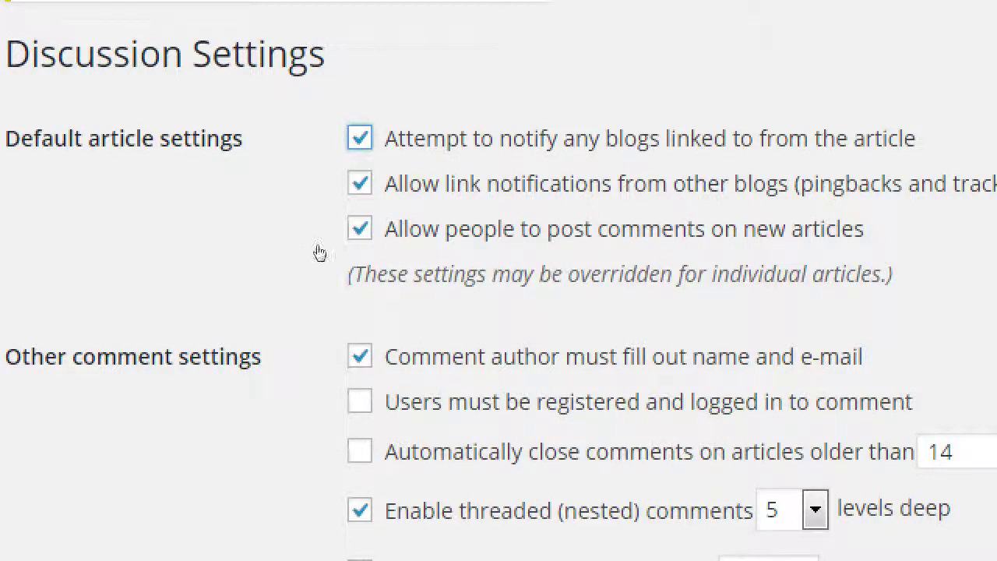
left_click(319, 252)
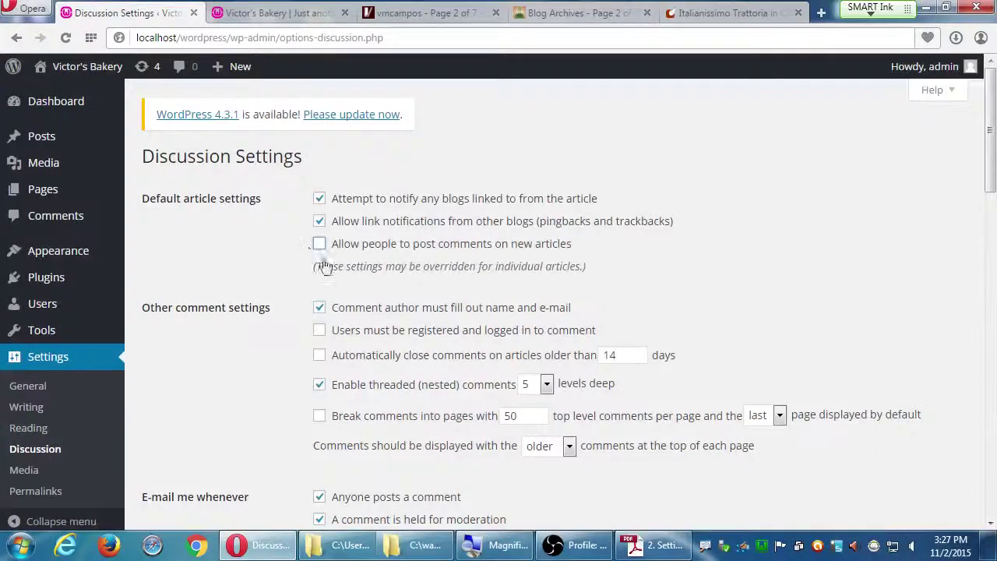
Review the comment moderation, comment blacklist and avatar sections, and return to the other comment settings.
scroll(366, 269, "down", 2)
scroll(331, 398, "down", 8)
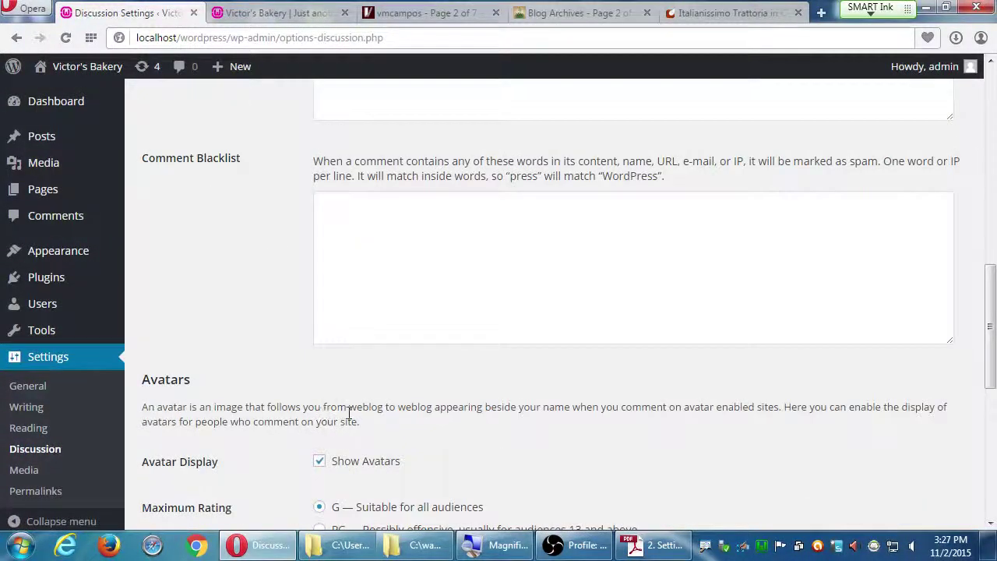
scroll(350, 340, "down", 3)
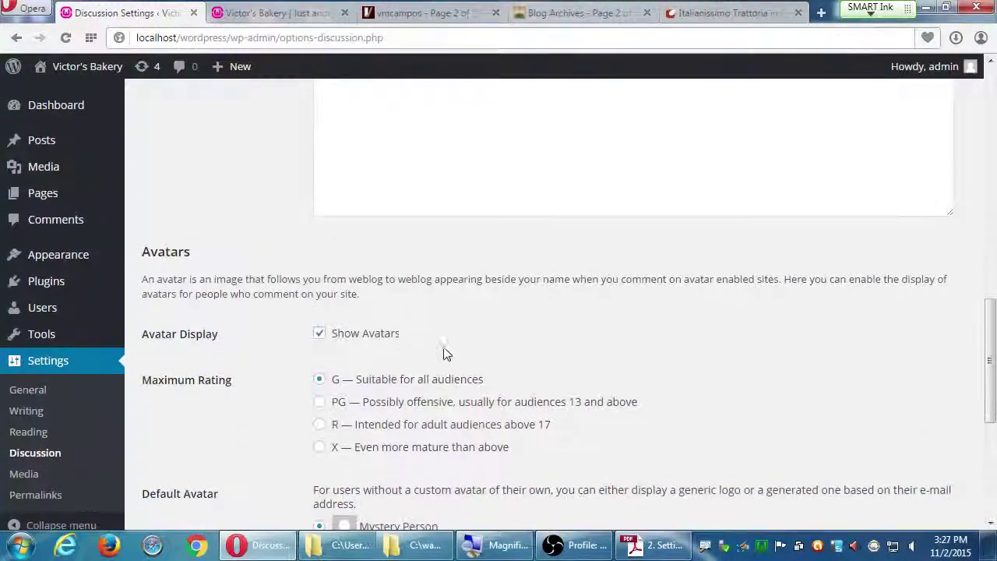
scroll(358, 325, "up", 10)
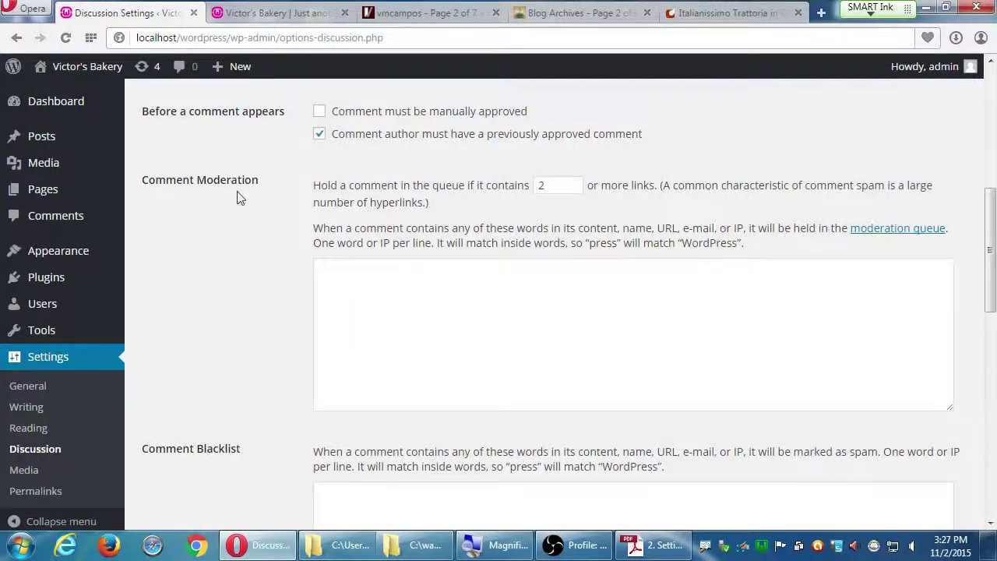
scroll(305, 399, "up", 1)
scroll(307, 396, "down", 1)
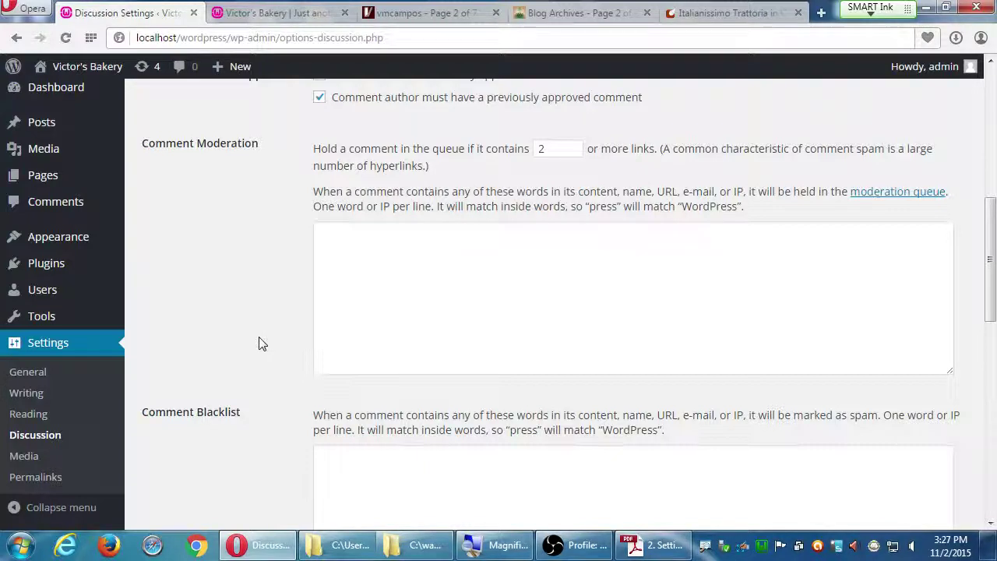
scroll(236, 410, "up", 6)
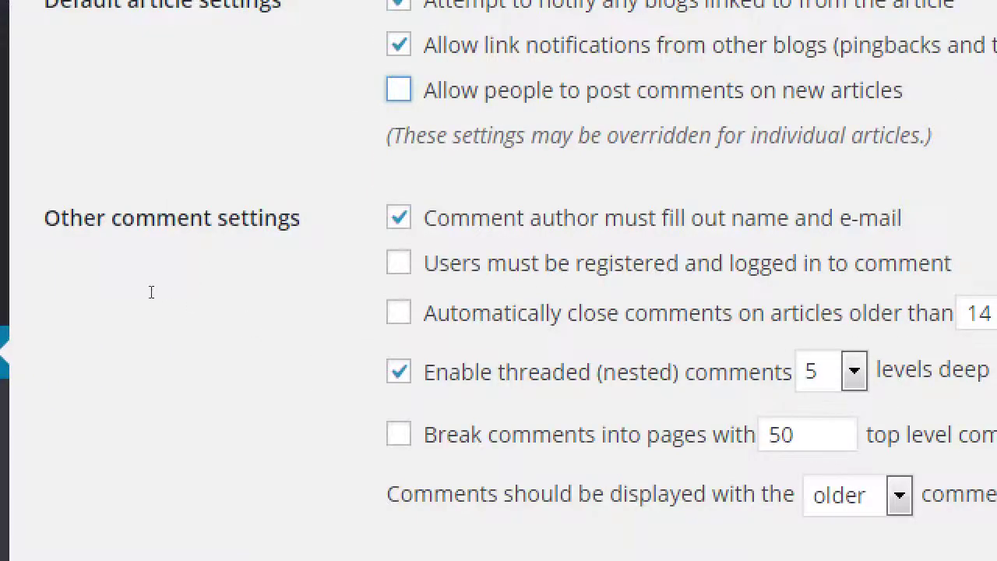
left_click_drag(62, 218, 258, 291)
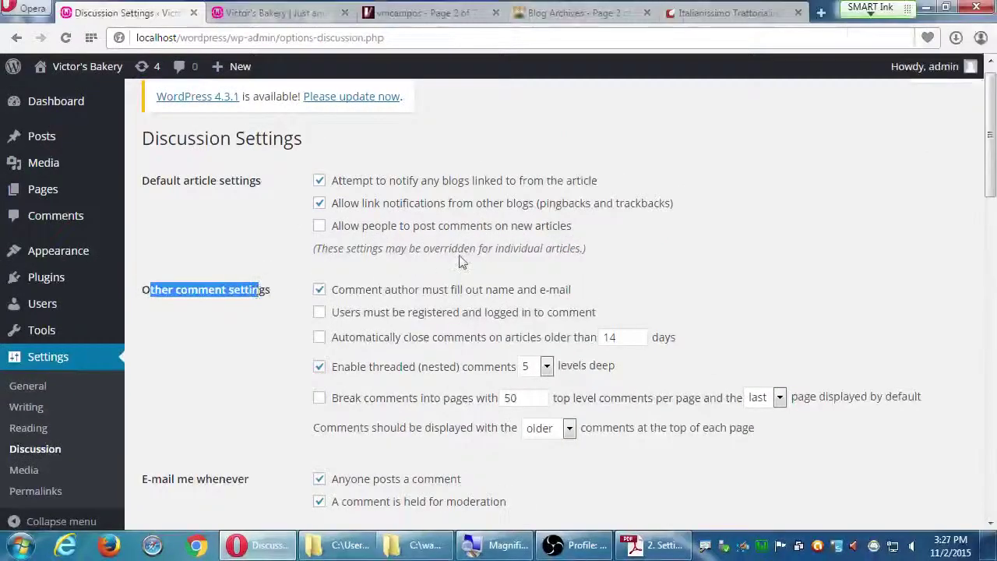
View the built-in help for the Discussion settings with its documentation links, and close it.
scroll(646, 211, "up", 1)
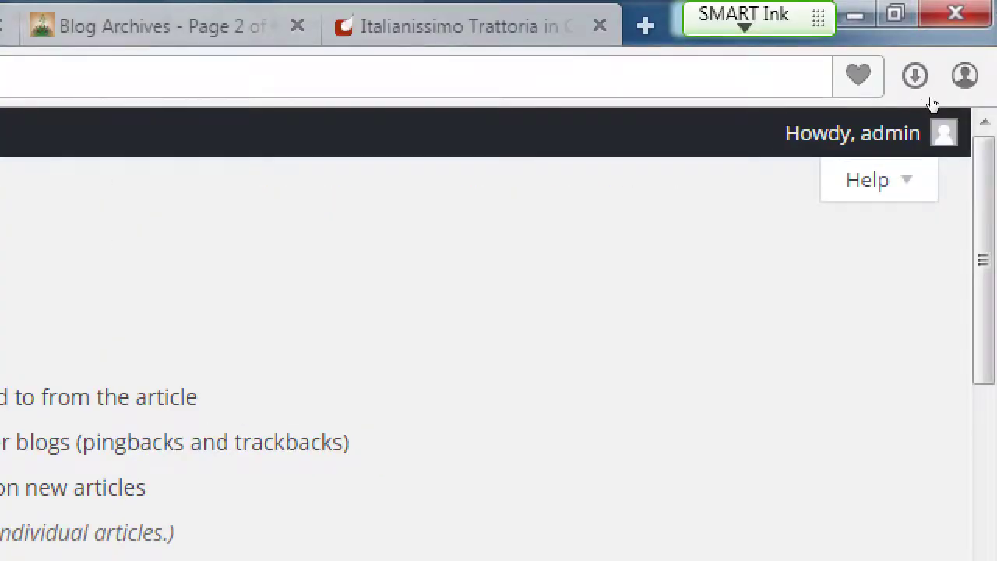
left_click(878, 180)
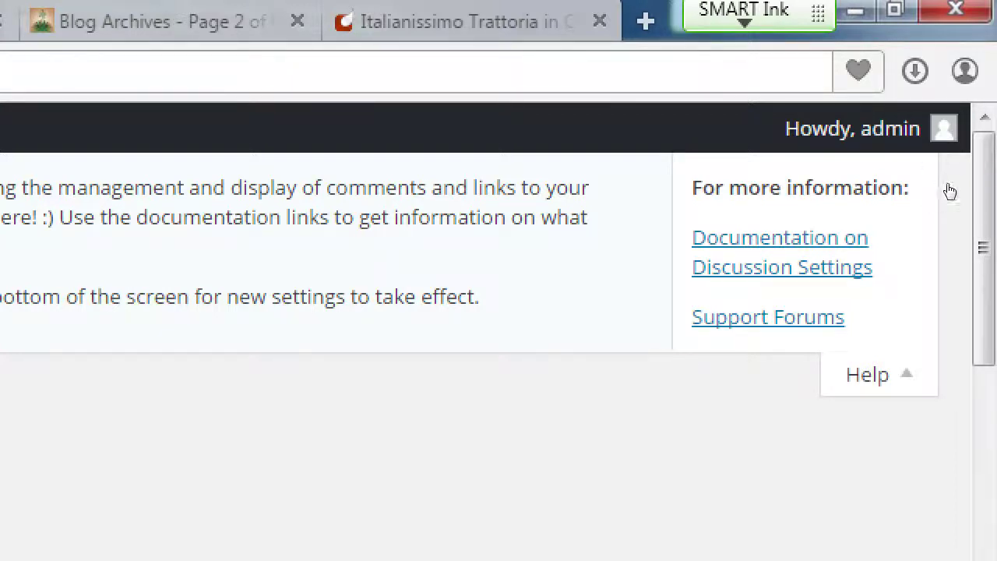
key("Return")
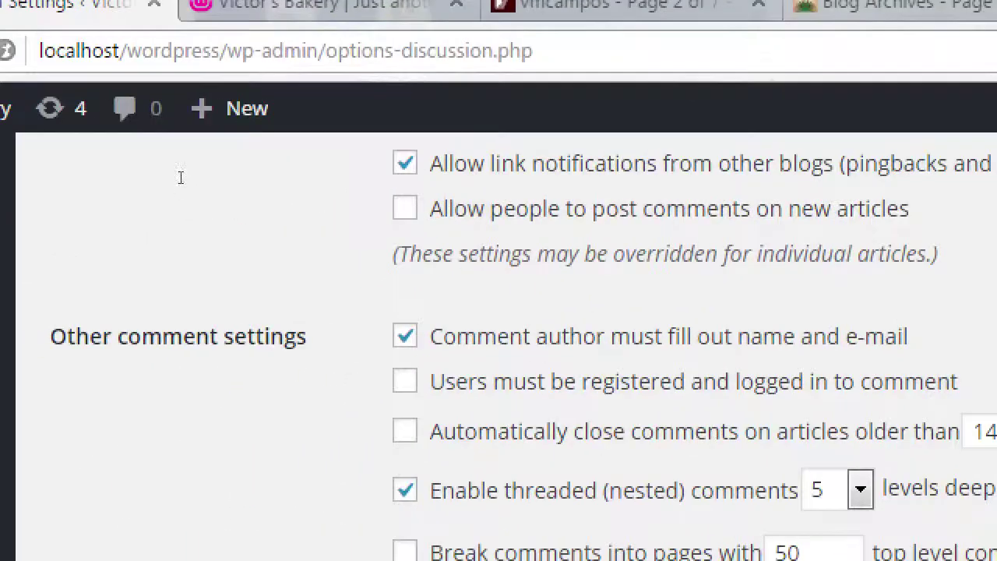
Look over the other comment settings, the e-mail notification options and the conditions before a comment appears.
left_click_drag(180, 176, 229, 200)
scroll(230, 201, "down", 3)
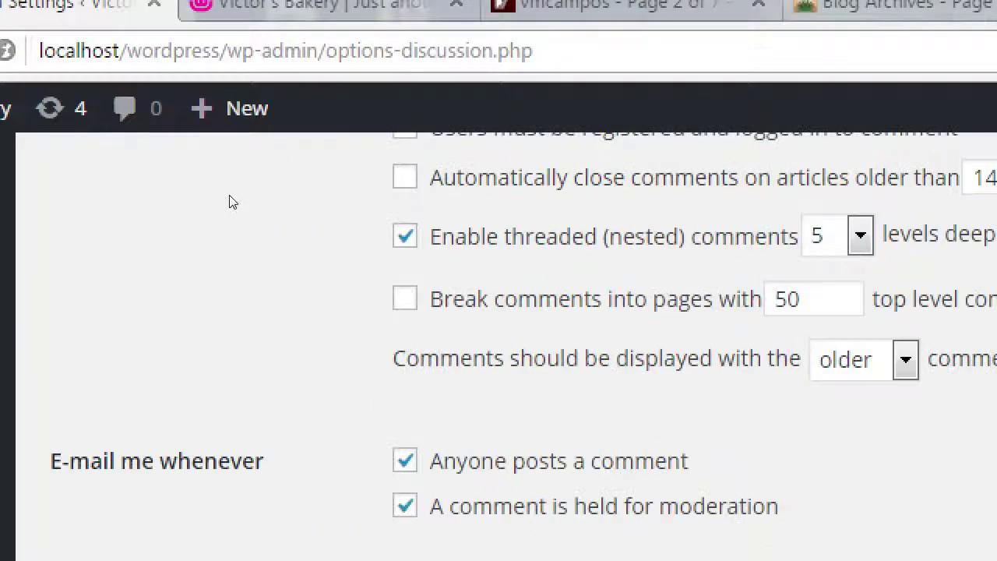
scroll(230, 201, "down", 2)
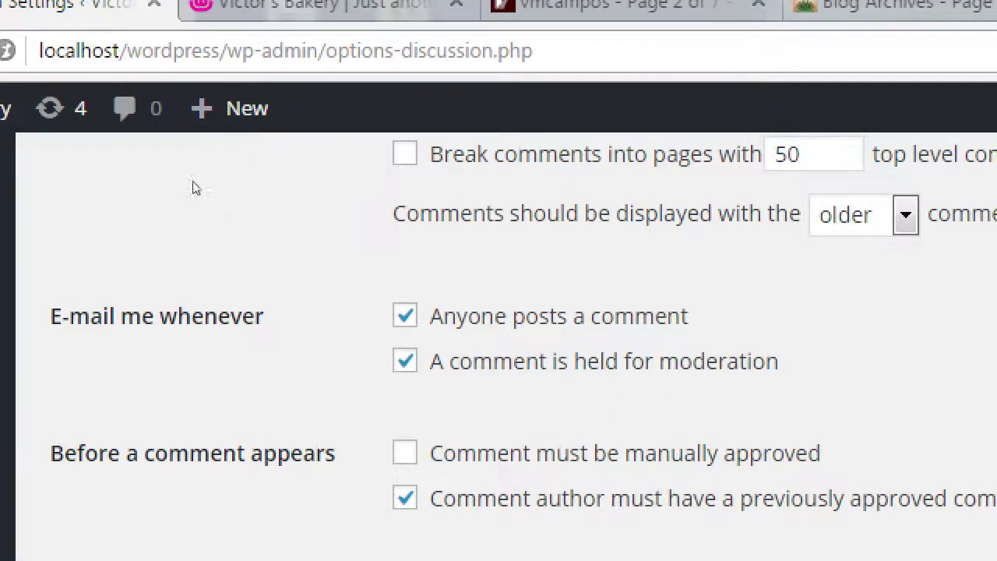
left_click_drag(158, 169, 228, 175)
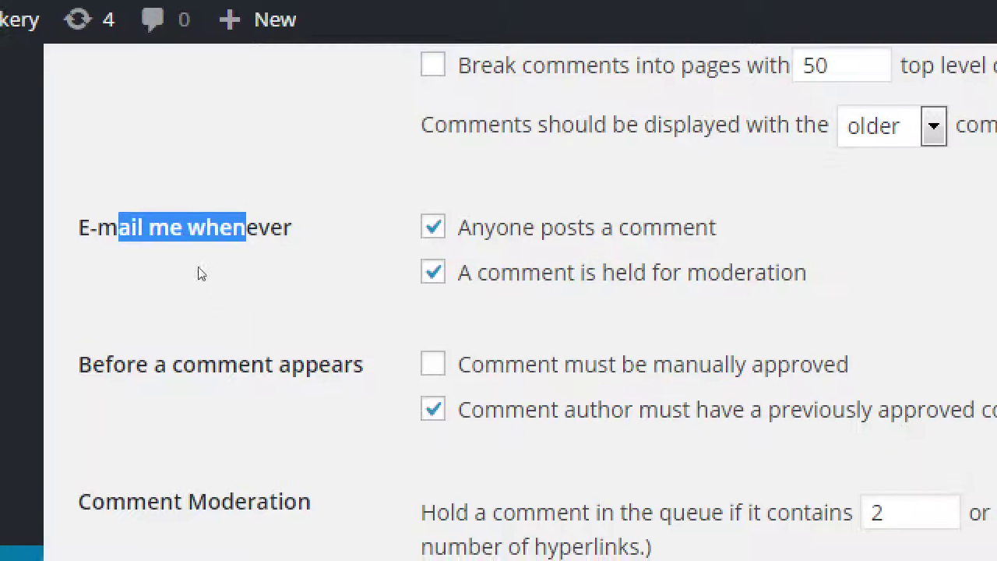
left_click_drag(73, 399, 273, 399)
left_click_drag(252, 242, 254, 244)
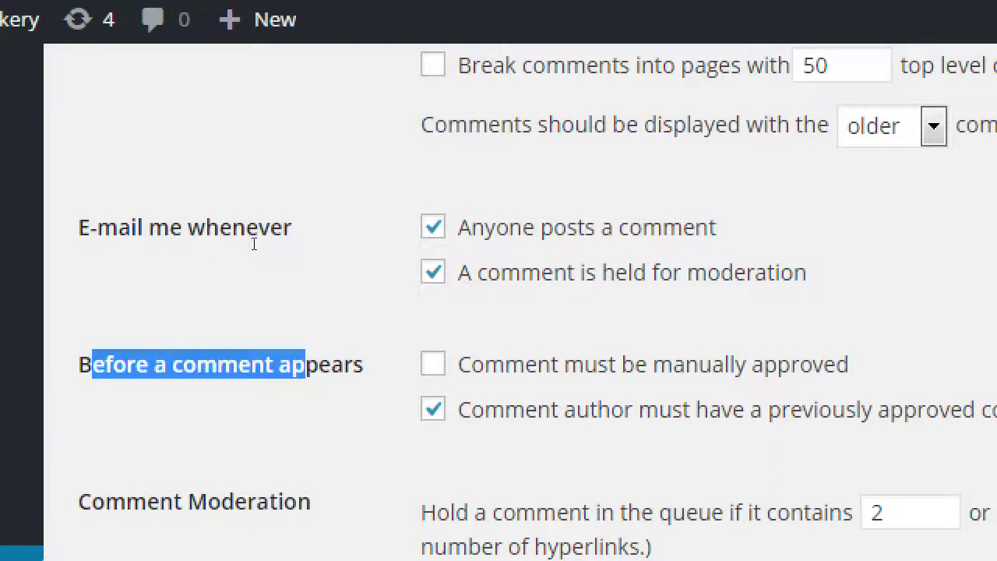
Require every comment to be manually approved before it appears.
left_click(319, 247)
key("space")
scroll(299, 250, "up", 1)
scroll(296, 248, "up", 4)
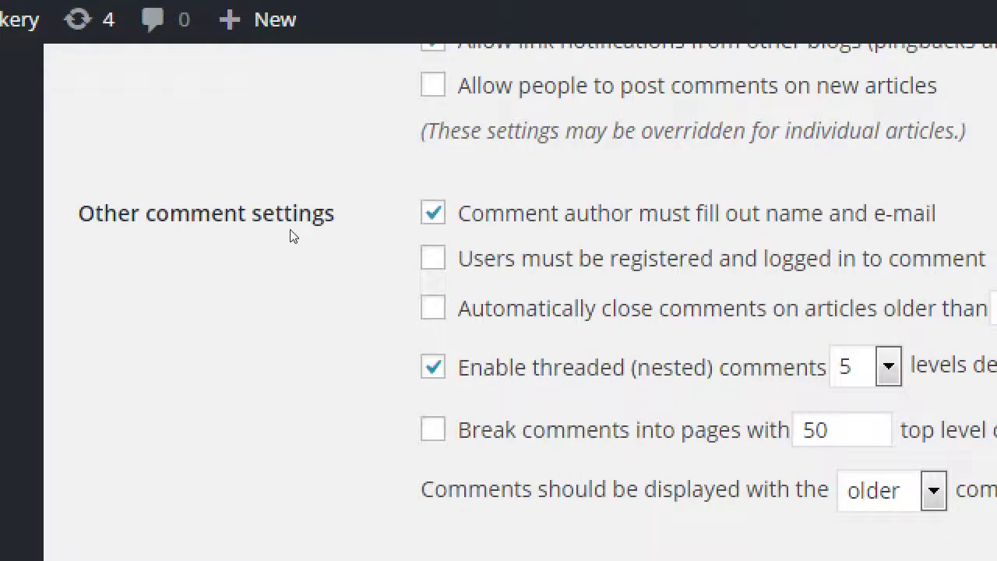
scroll(291, 235, "up", 3)
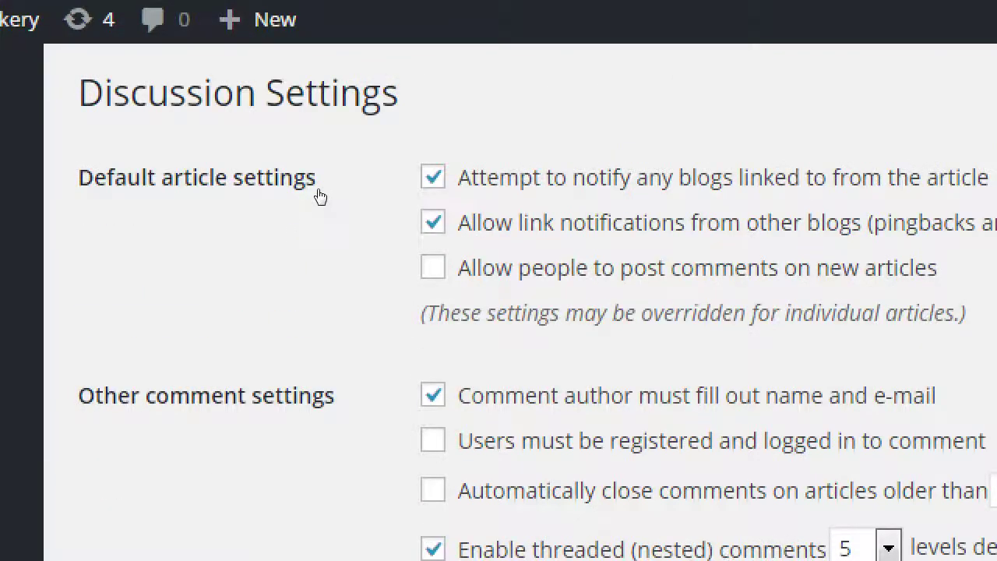
scroll(285, 249, "down", 5)
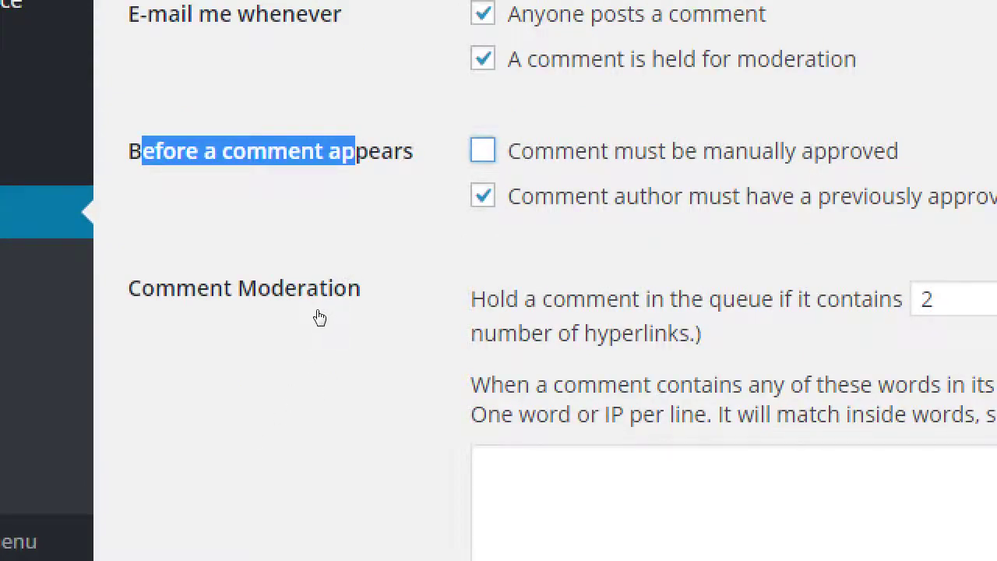
left_click(234, 314)
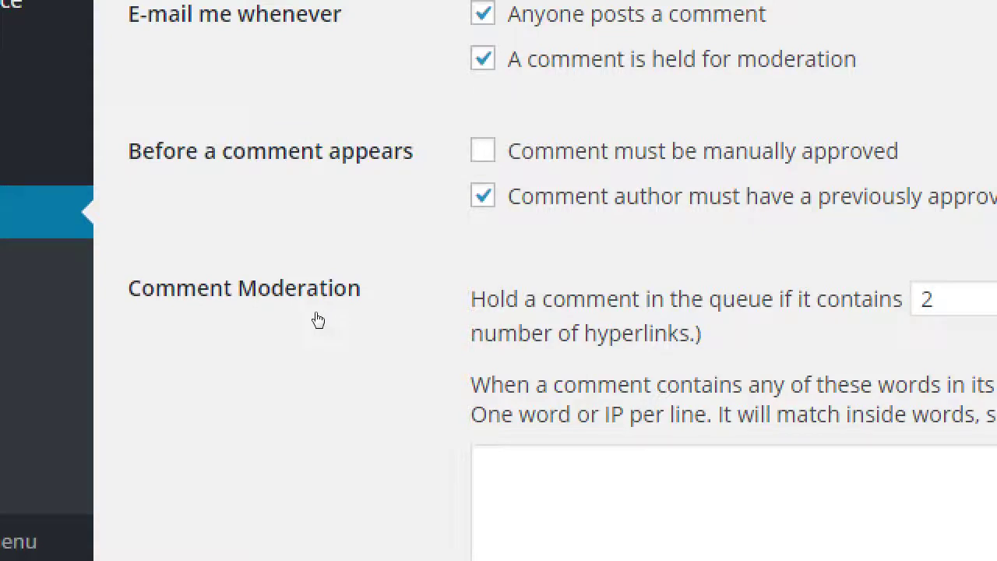
key("space")
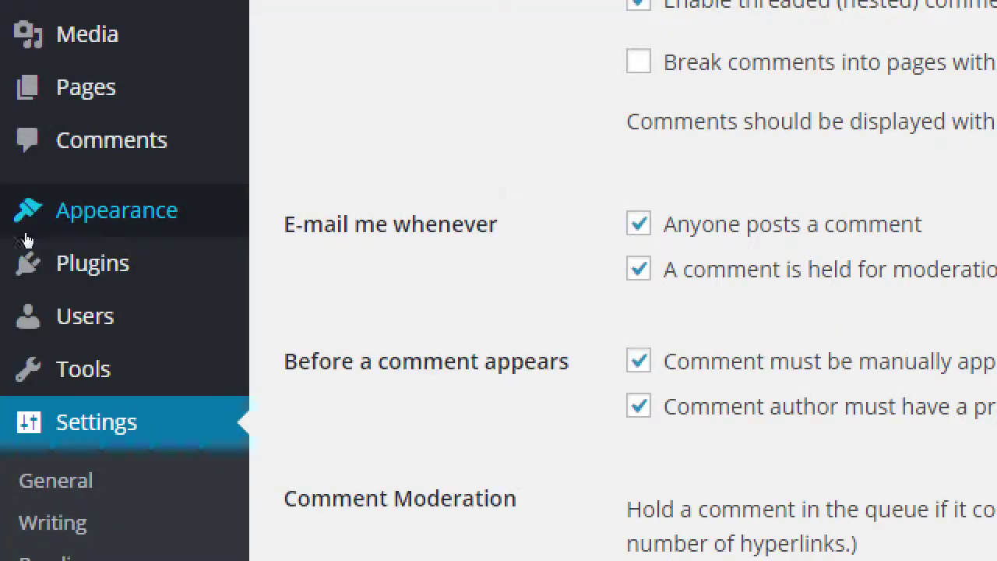
Review the Discussion settings from the default article options through the comment moderation and comment blacklist sections.
mouse_move(8, 47)
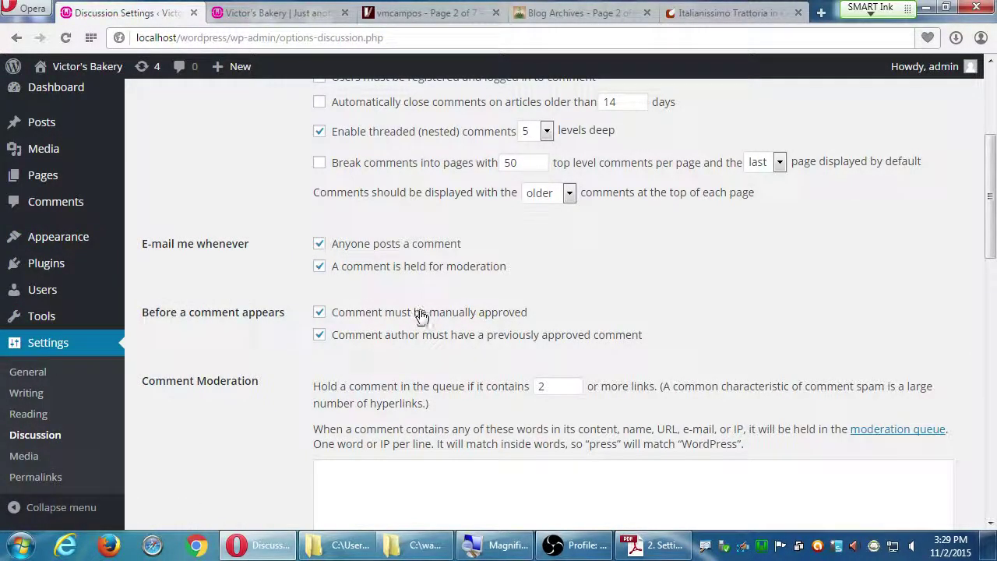
scroll(419, 314, "up", 2)
scroll(419, 314, "up", 1)
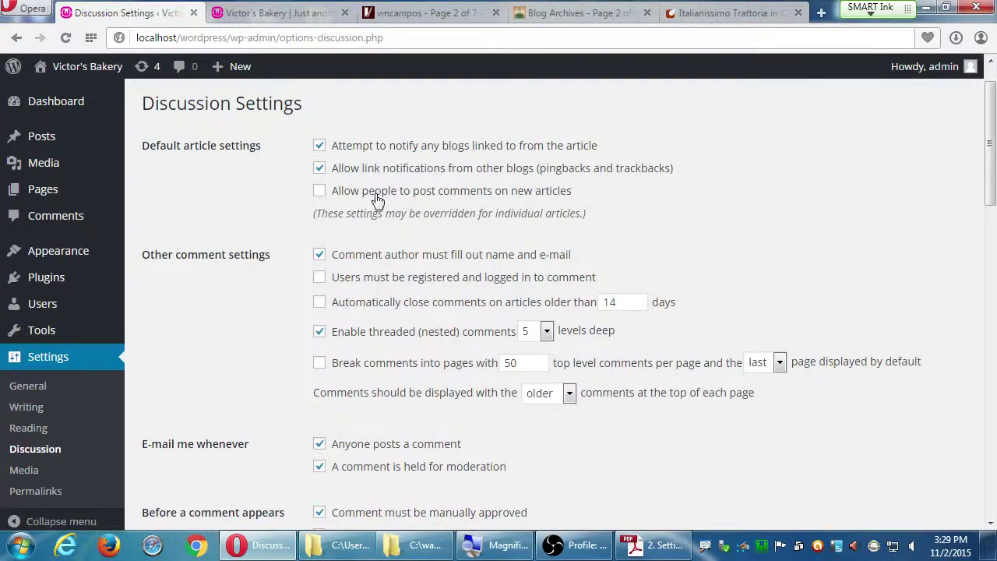
scroll(315, 351, "down", 3)
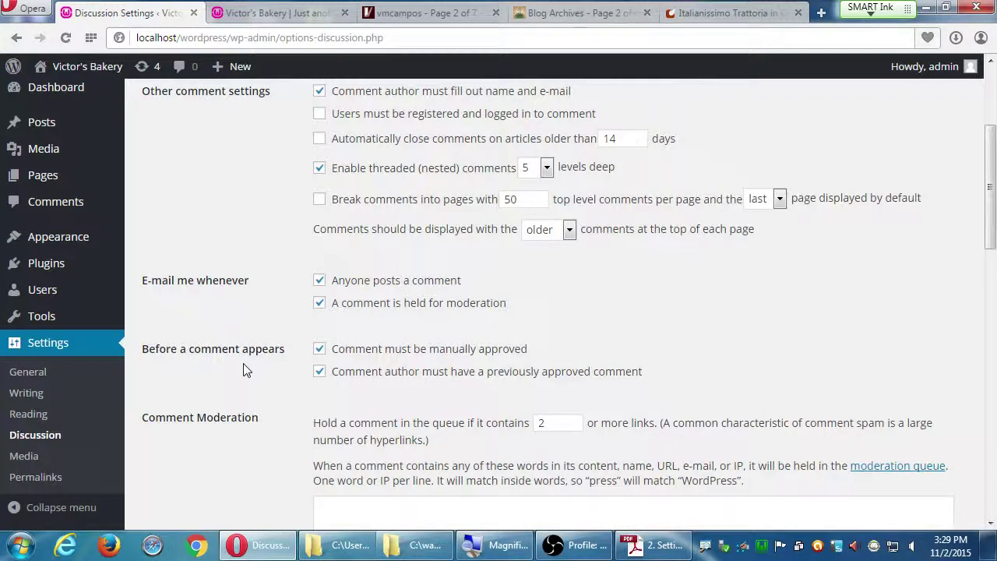
scroll(246, 370, "down", 2)
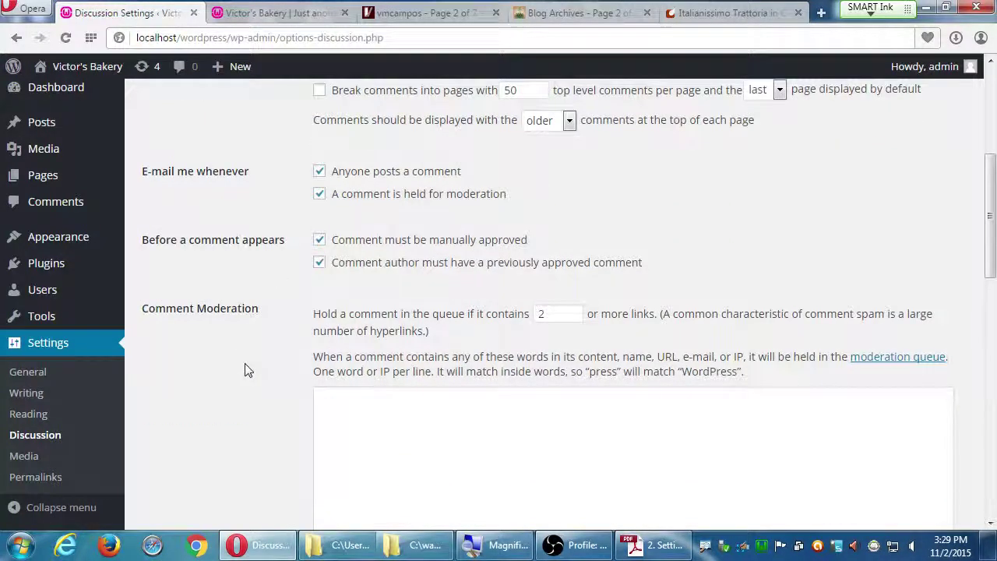
scroll(246, 370, "down", 2)
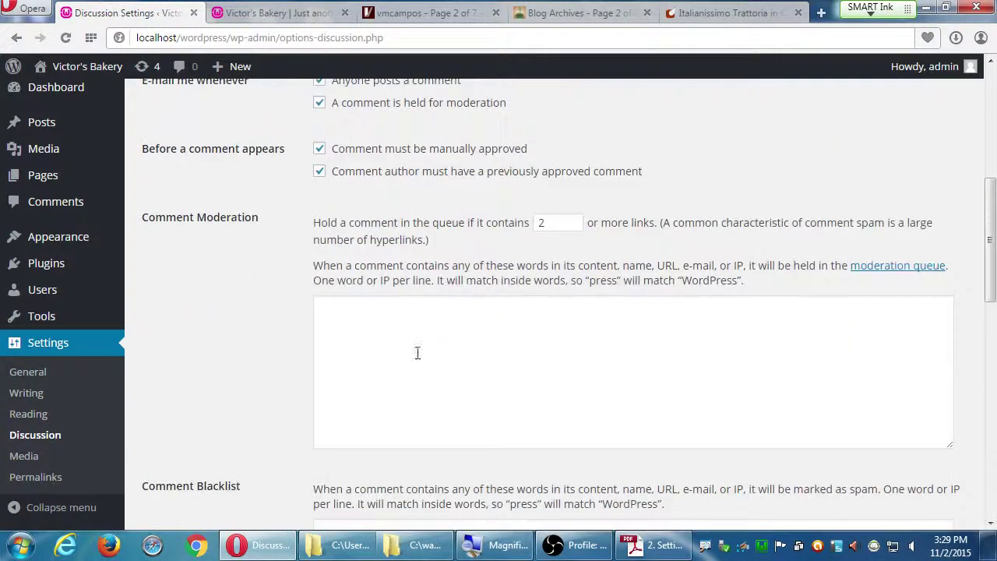
left_click(475, 360)
scroll(518, 374, "down", 2)
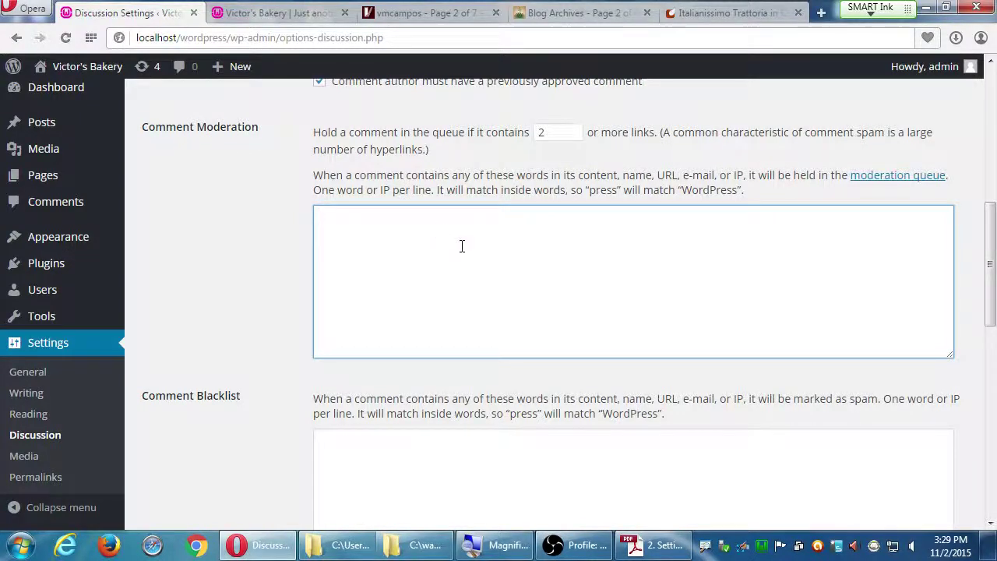
scroll(229, 390, "up", 1)
scroll(229, 398, "down", 2)
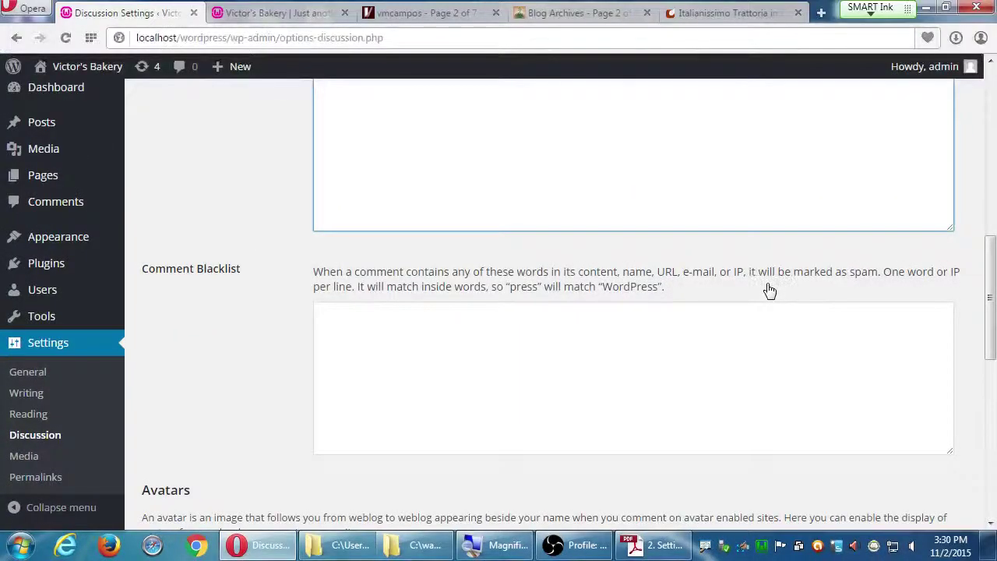
Check the avatar options and save the Discussion settings.
scroll(218, 213, "down", 3)
scroll(219, 213, "down", 5)
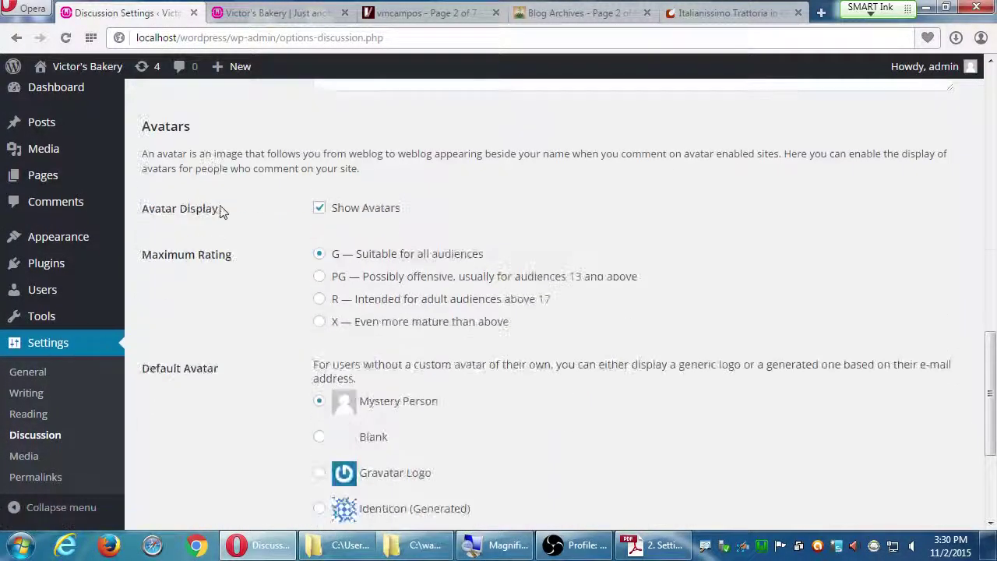
scroll(218, 220, "up", 2)
scroll(223, 221, "up", 5)
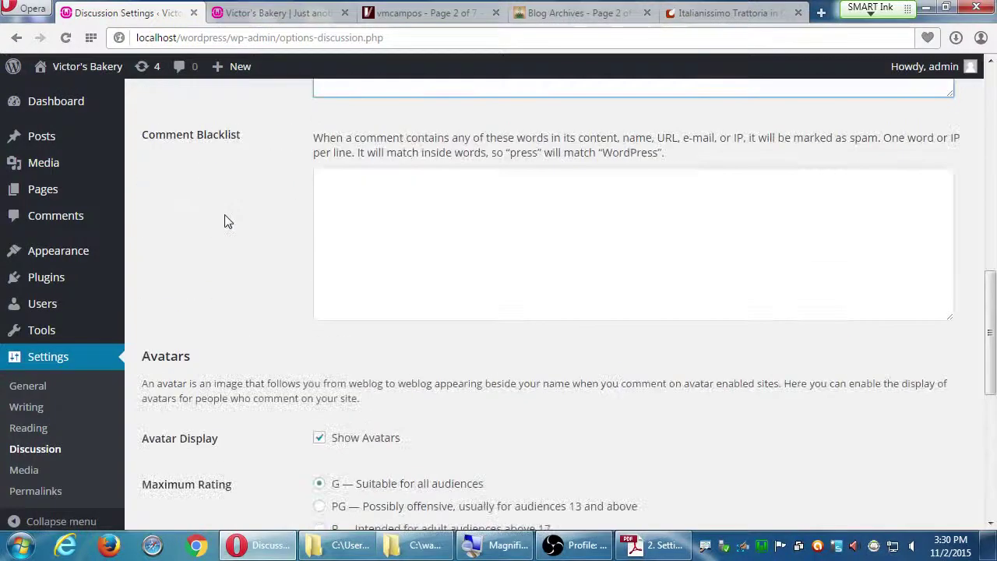
scroll(232, 226, "down", 8)
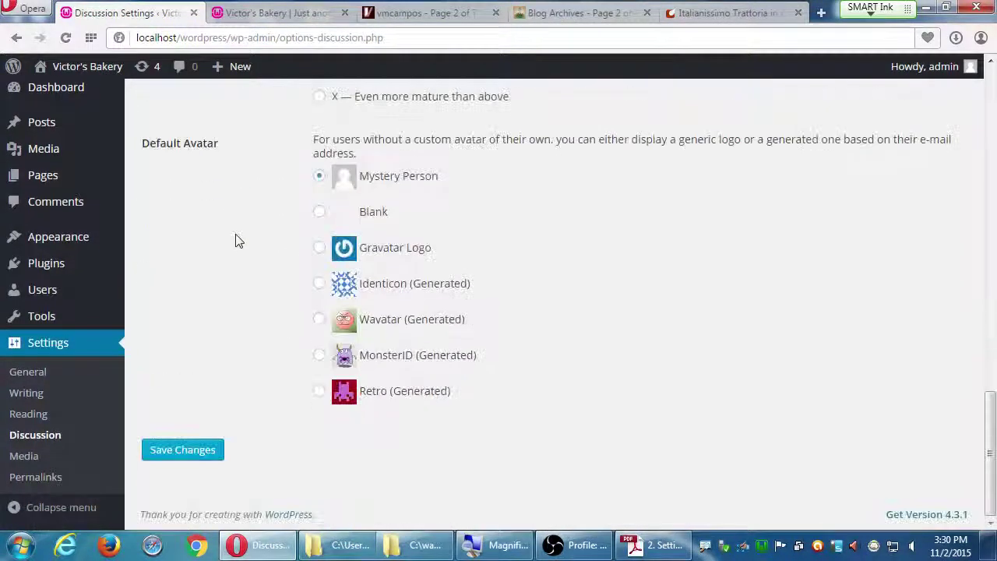
left_click(173, 453)
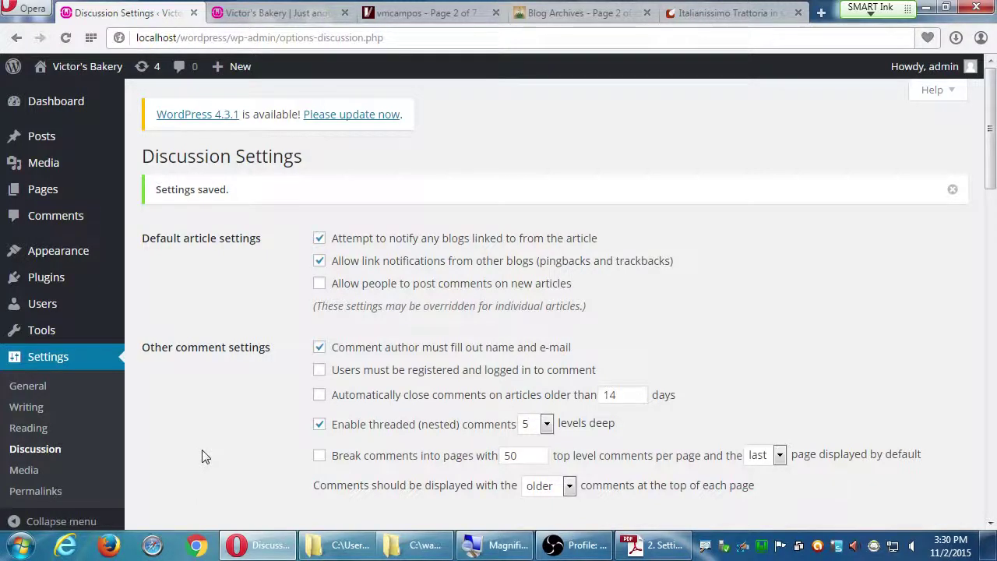
Open the Permalink settings and look over the common URL structures and the optional category and tag bases.
scroll(201, 457, "down", 3)
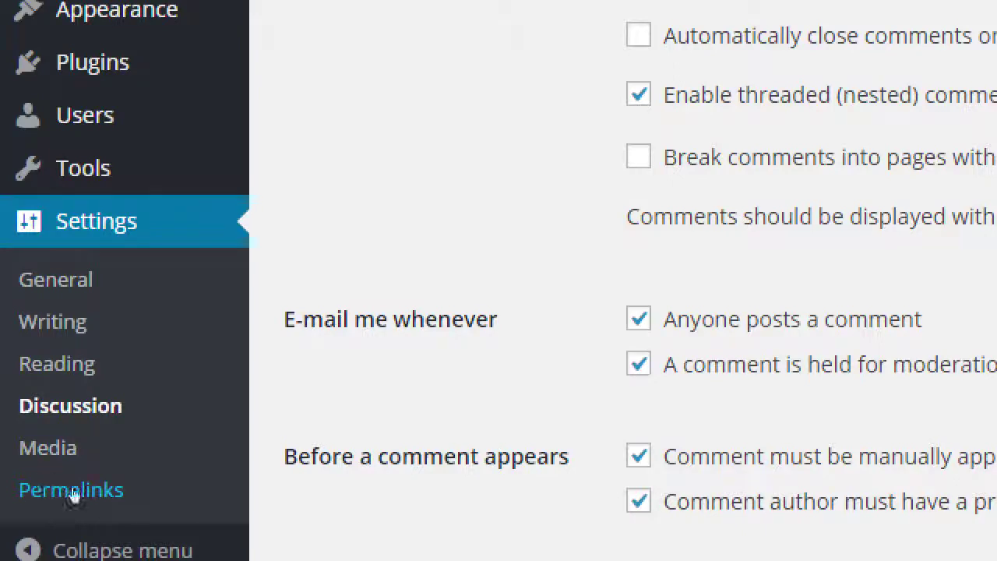
left_click(73, 493)
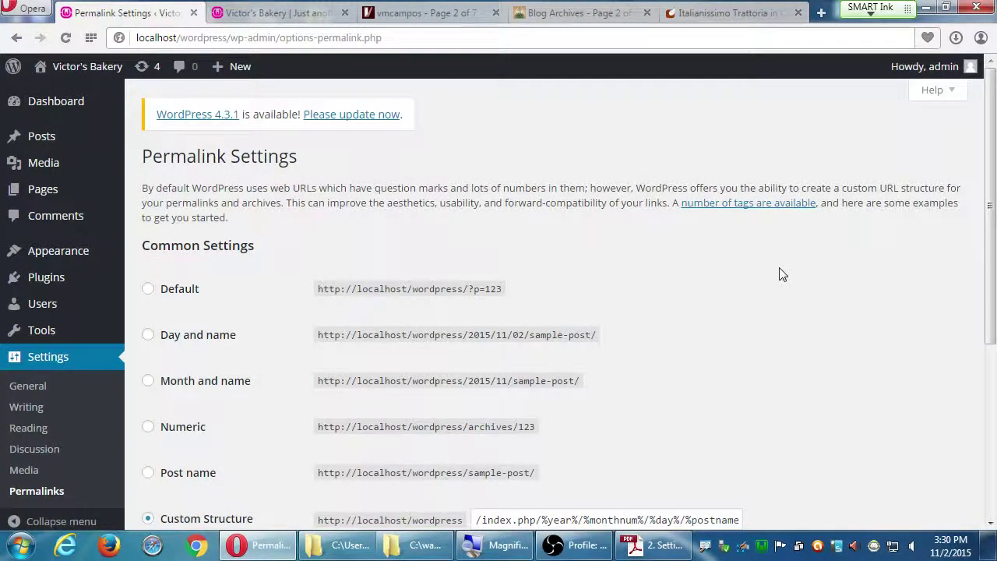
scroll(779, 274, "down", 4)
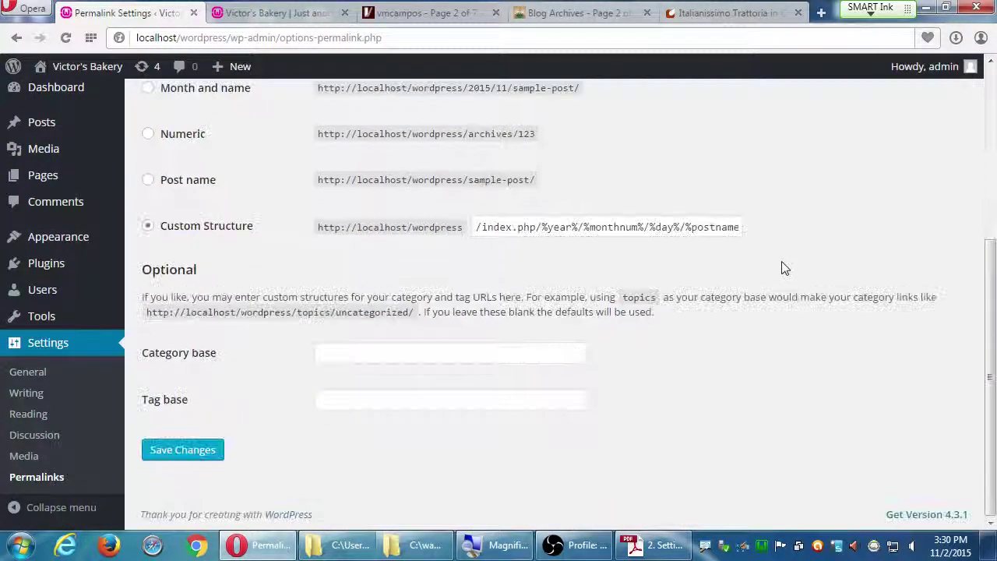
scroll(781, 265, "up", 2)
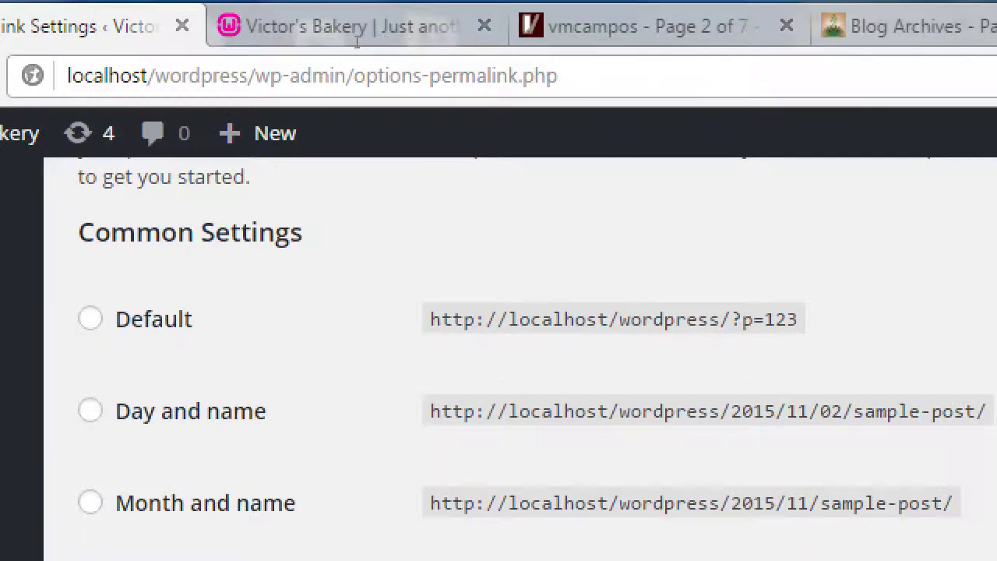
left_click(195, 63)
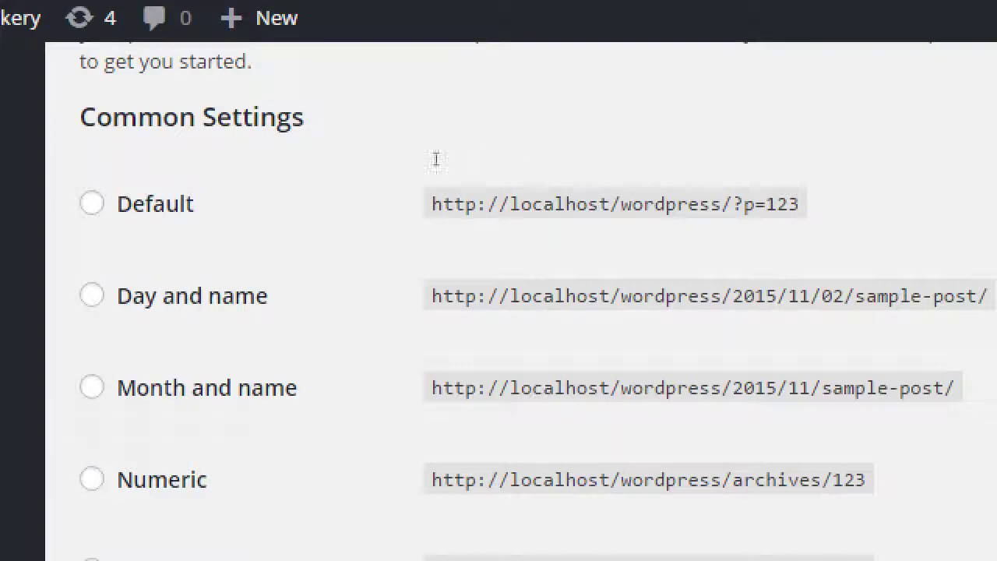
Try the Default permalink structure, and restore the custom structure made of index.php, year, month number, day and post name.
left_click(152, 168)
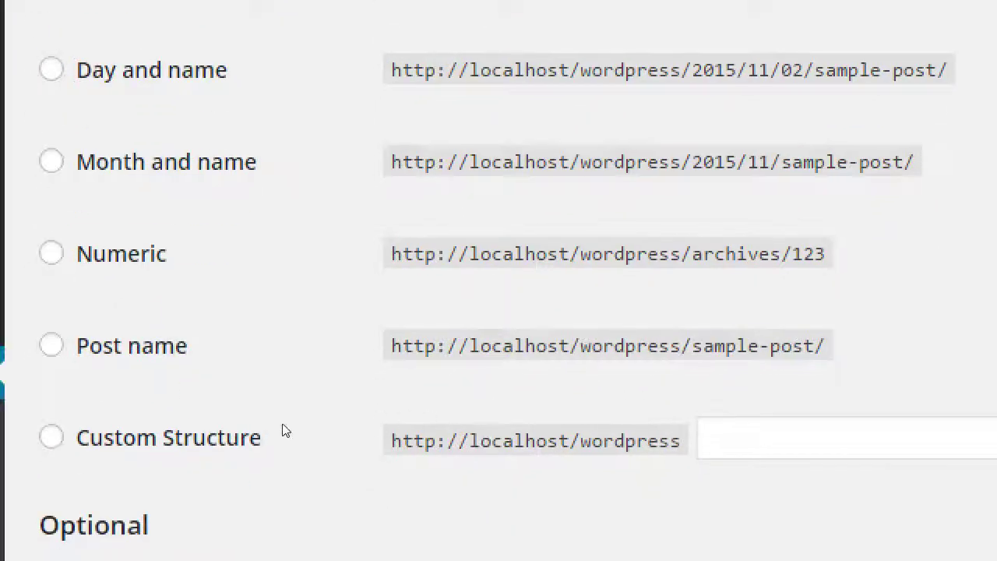
left_click(147, 428)
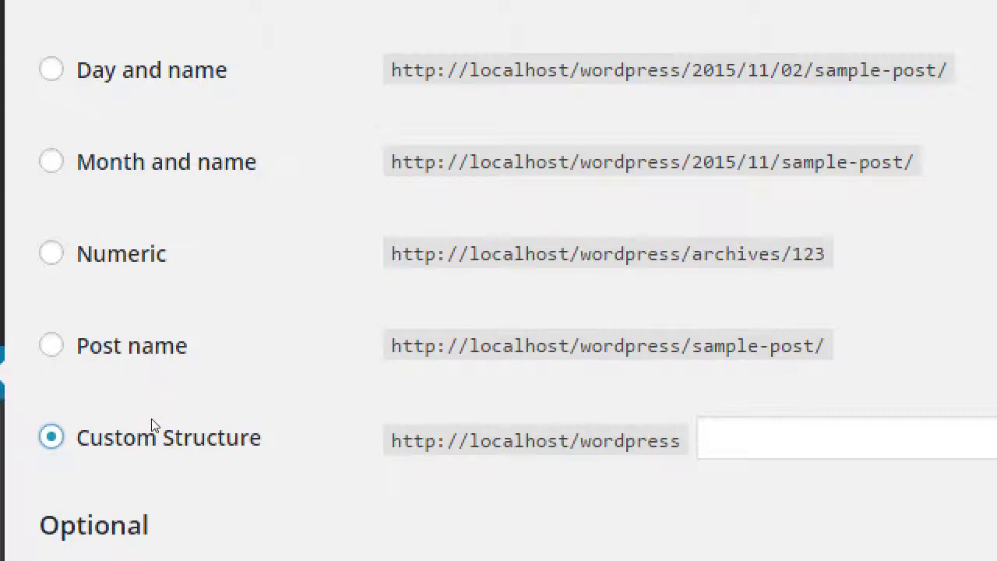
type("/index.php/%year%/%monthnum%/%day%/%postname")
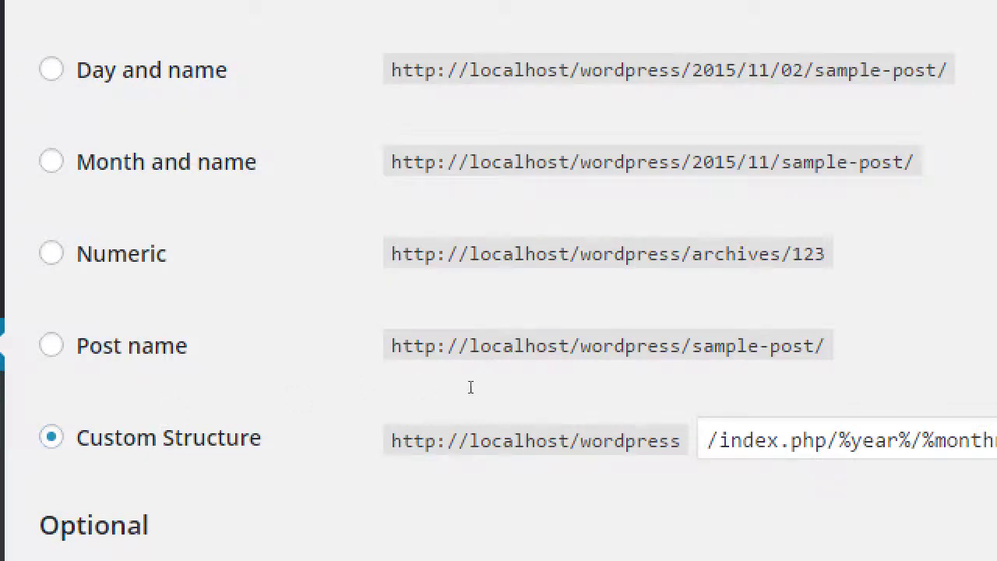
Examine the year and month tags in the custom permalink structure, the page address and the optional base fields.
left_click_drag(870, 445, 527, 407)
left_click(516, 413)
double_click(559, 390)
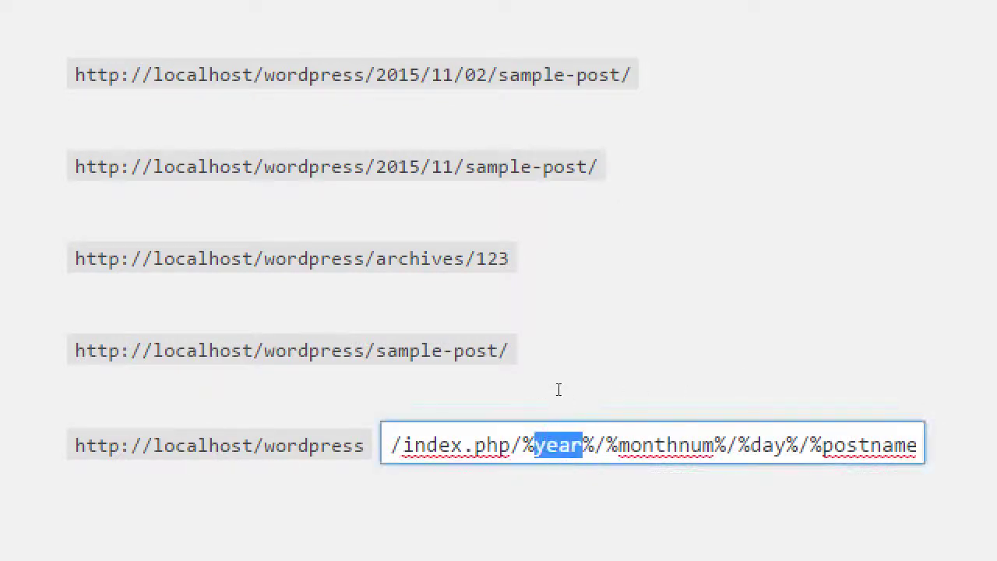
double_click(613, 393)
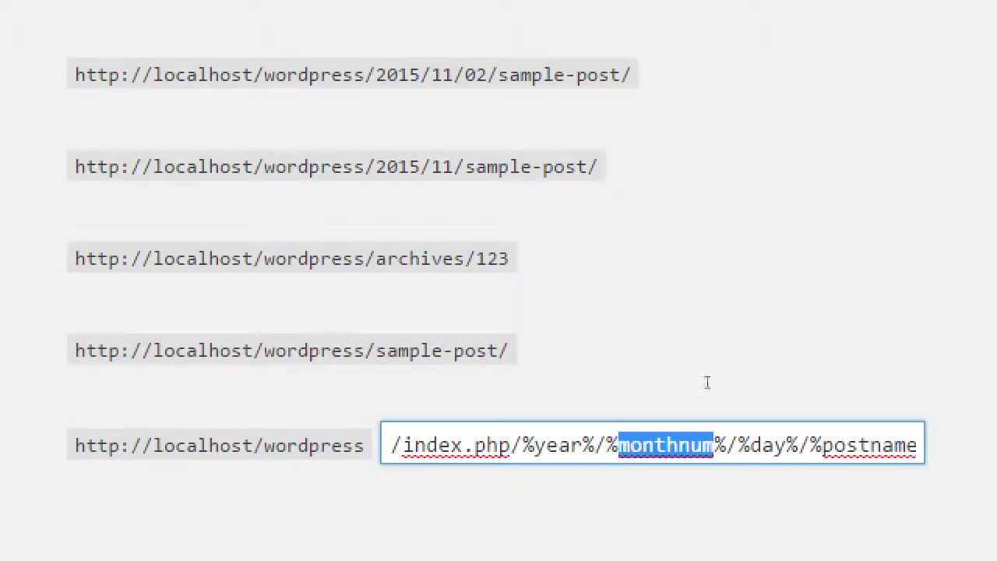
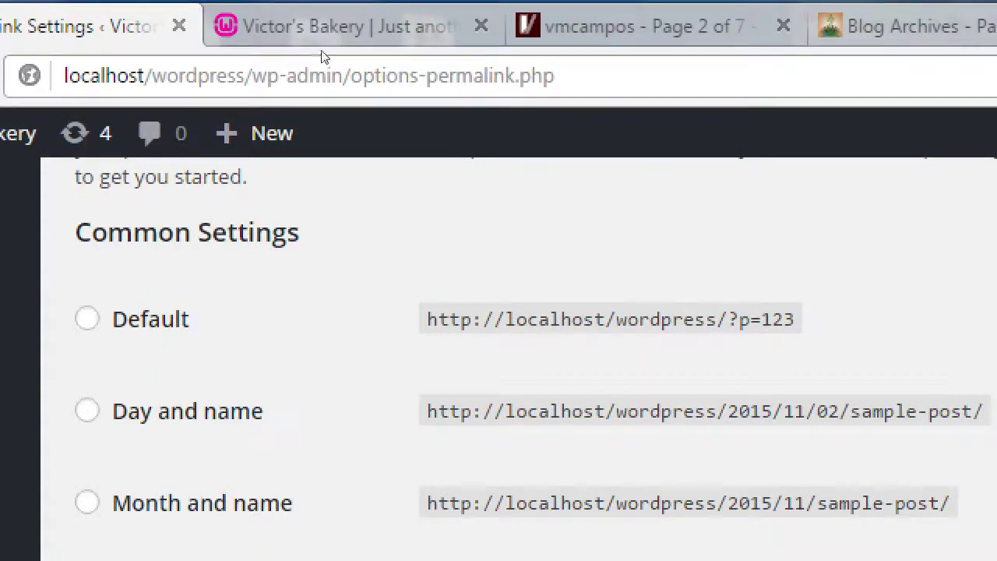
left_click(323, 59)
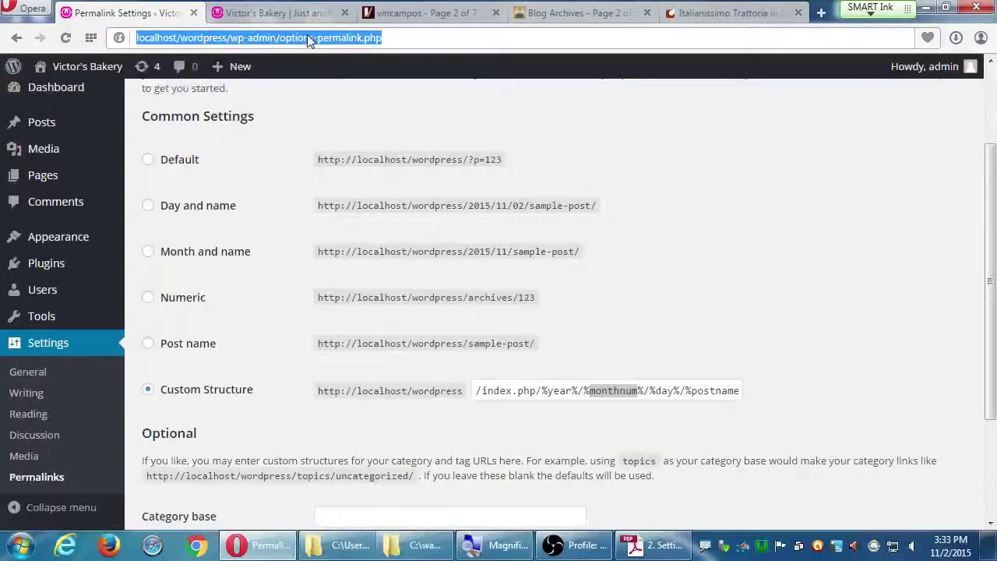
scroll(758, 438, "down", 1)
scroll(487, 195, "down", 3)
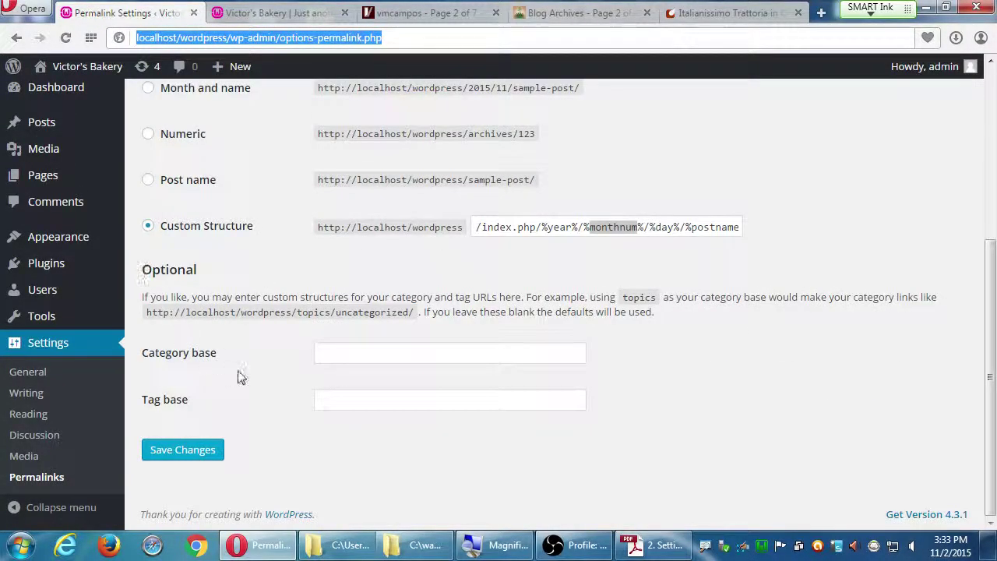
scroll(494, 476, "up", 3)
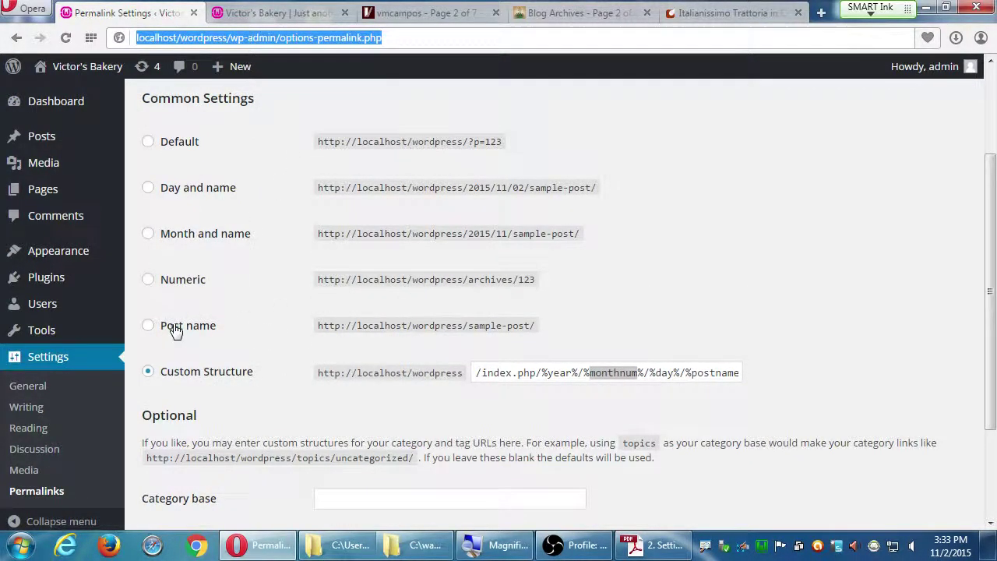
scroll(197, 296, "down", 2)
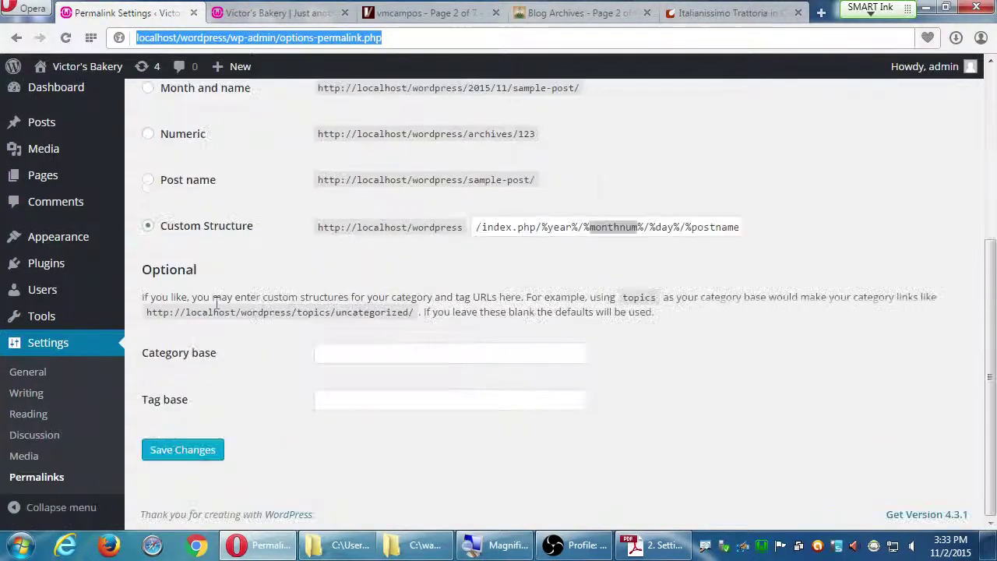
Look over the Permalink settings once more and consult the Setting Up WordPress handout in Adobe Reader before returning to the browser.
scroll(211, 312, "up", 2)
scroll(209, 310, "up", 2)
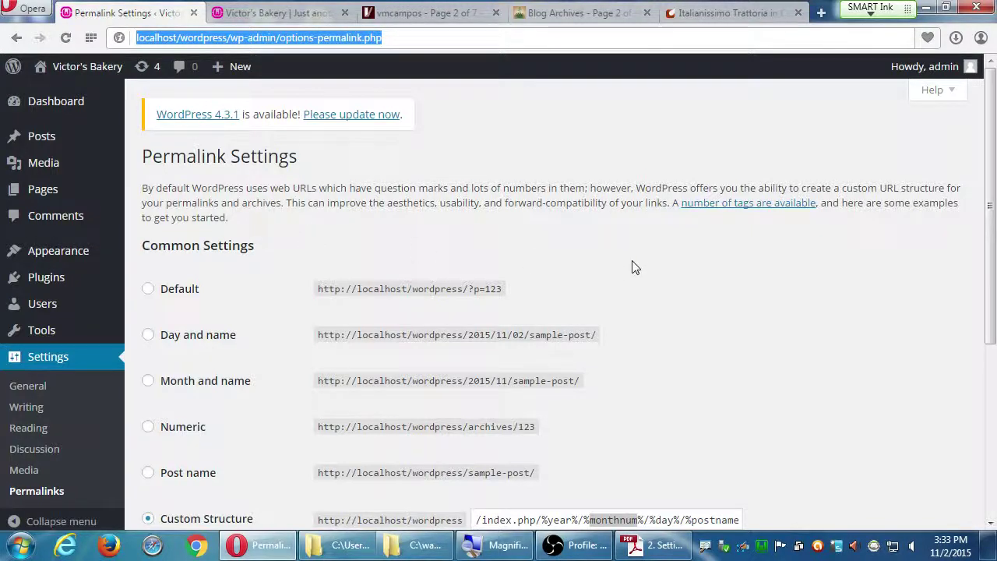
left_click(671, 262)
scroll(675, 263, "down", 4)
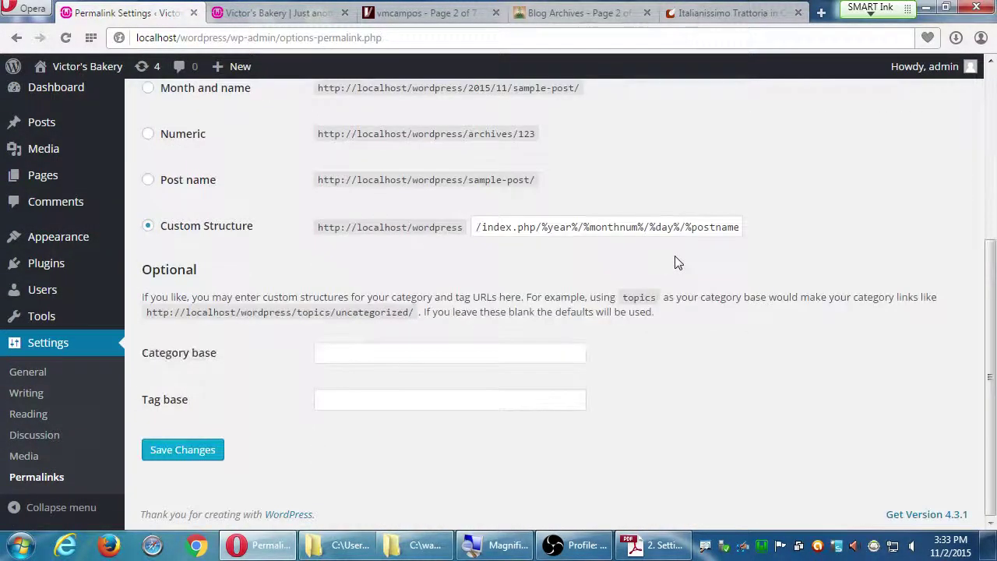
scroll(676, 263, "up", 4)
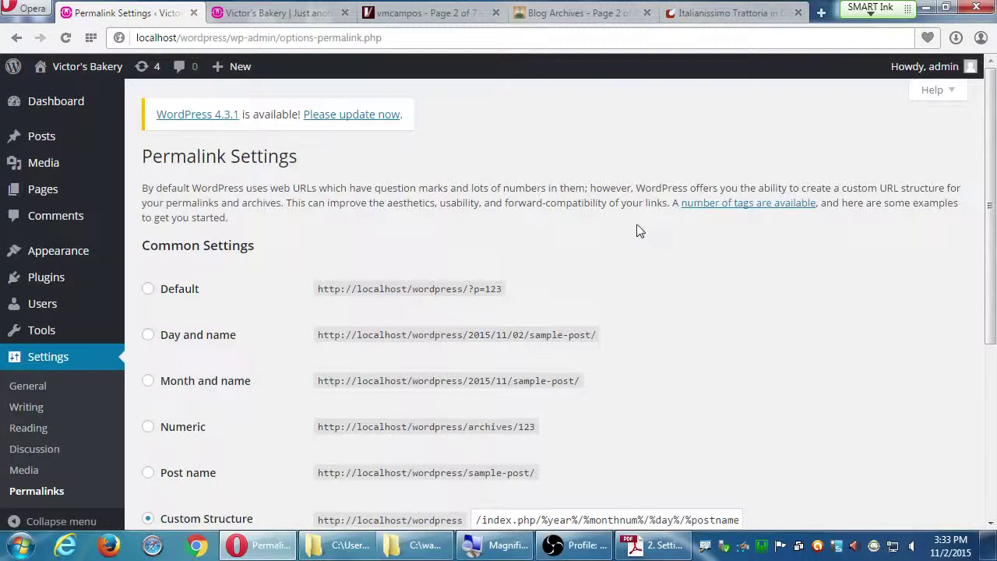
left_click(666, 549)
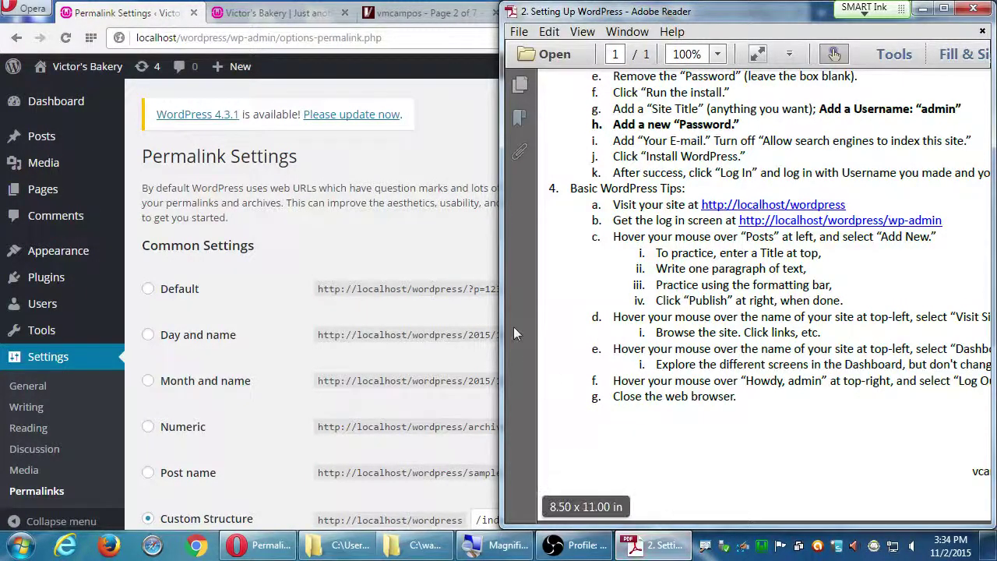
left_click(440, 173)
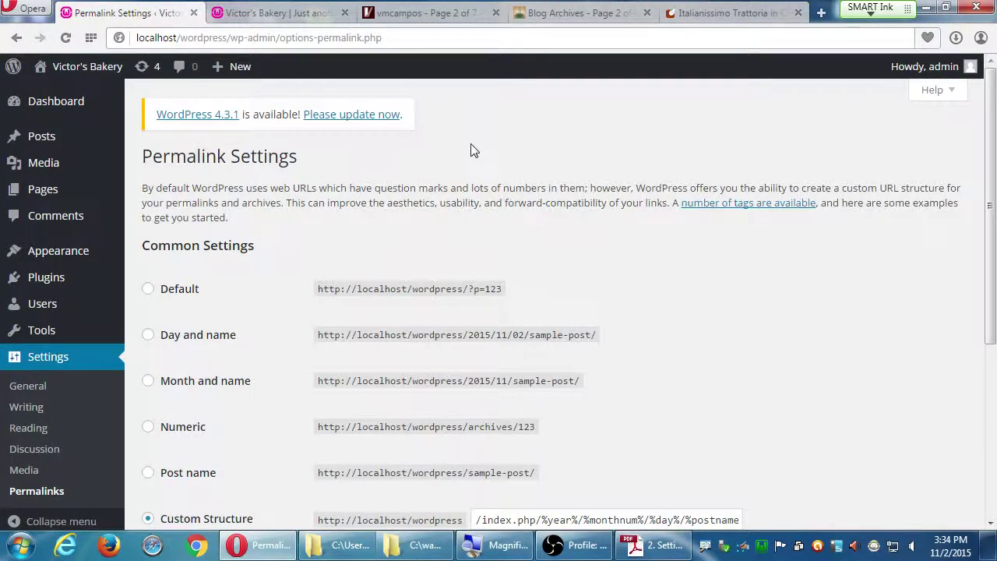
Visit the Victor's Bakery site and look through its front page, from the Hello world! post to the Meta links.
mouse_move(105, 81)
left_click(105, 90)
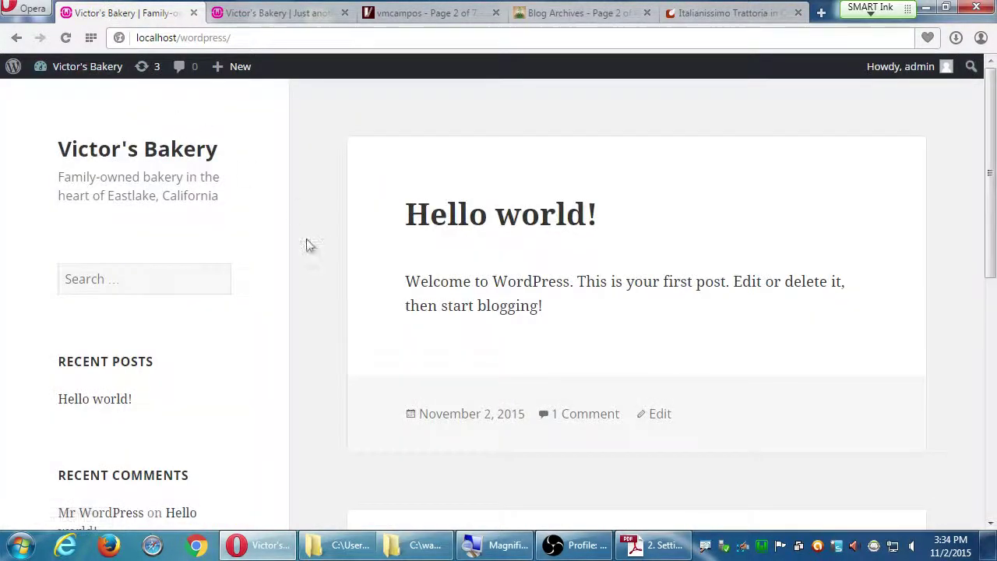
scroll(320, 222, "down", 3)
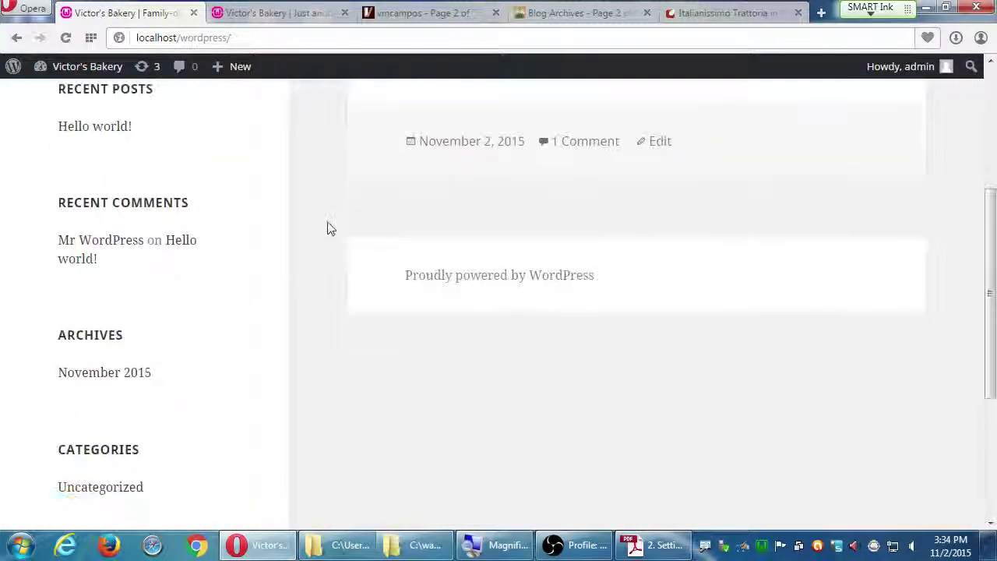
scroll(327, 228, "down", 3)
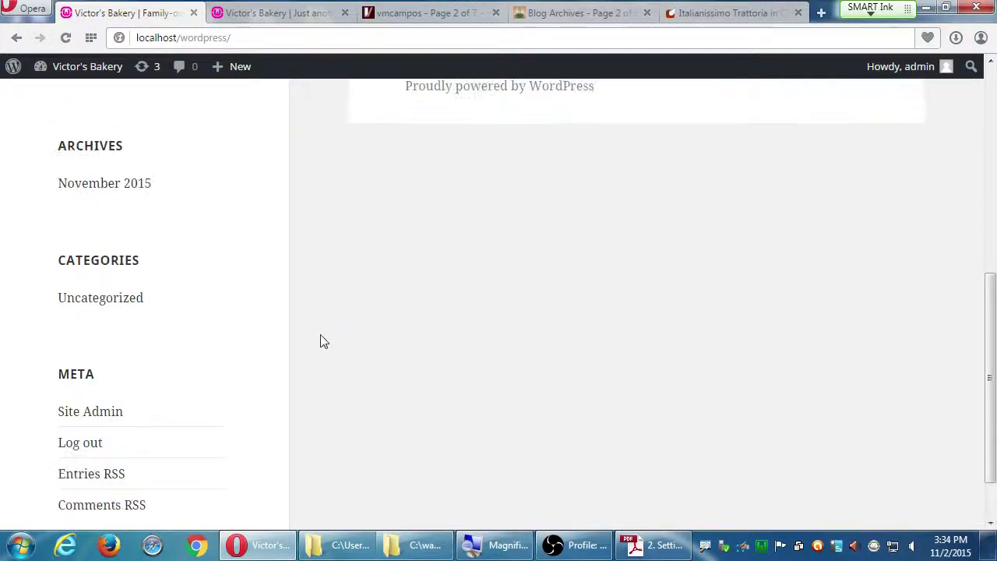
scroll(327, 339, "up", 8)
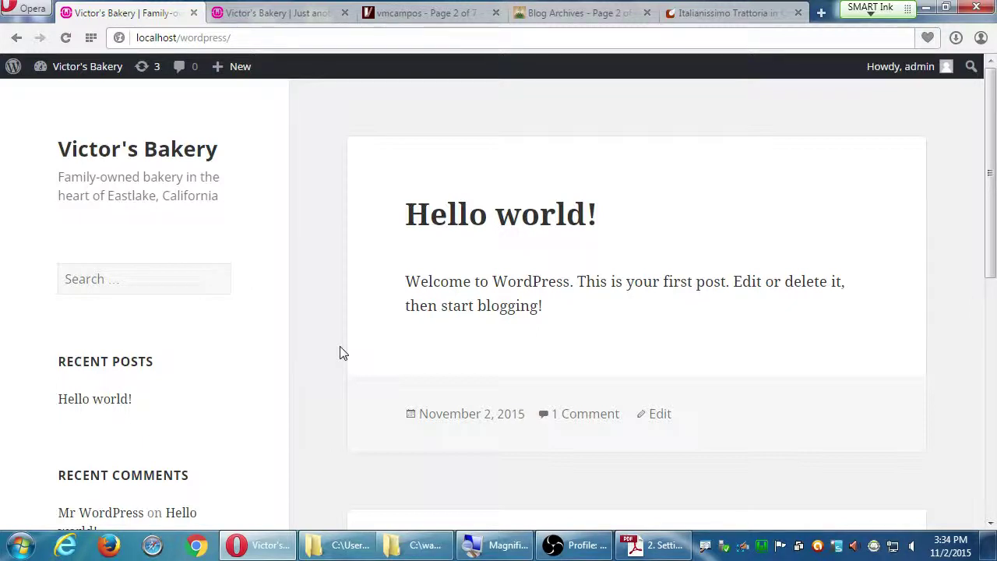
Open the eComm I course folder on the desktop, look over the handouts and select the archiving-wordpress PDF.
key("super+d")
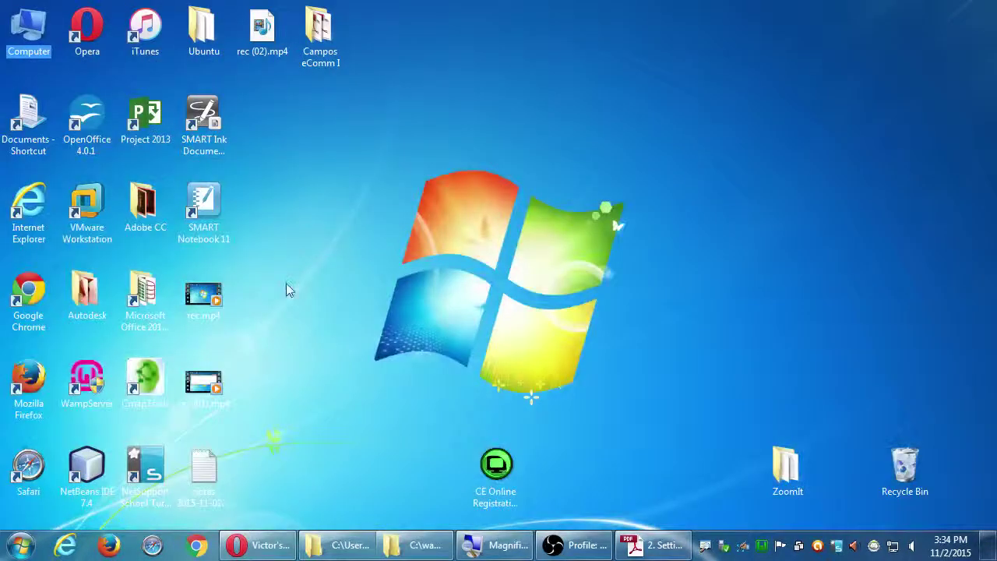
double_click(322, 31)
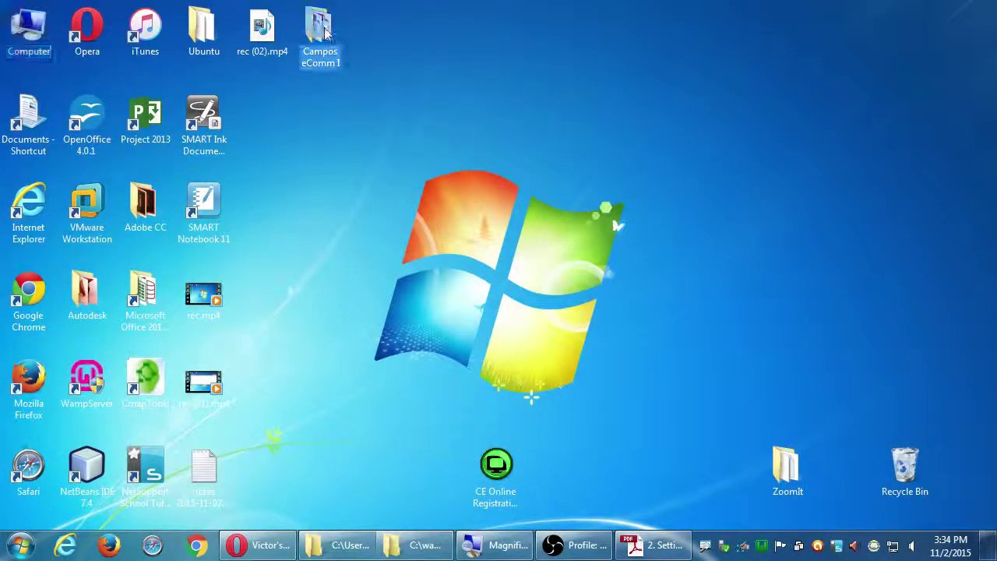
left_click_drag(389, 168, 490, 54)
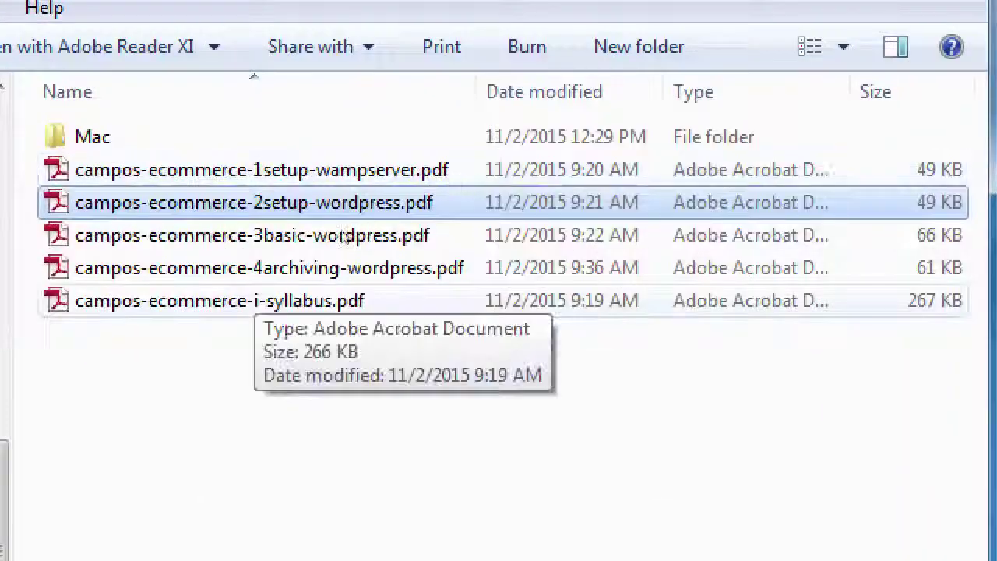
left_click(276, 269)
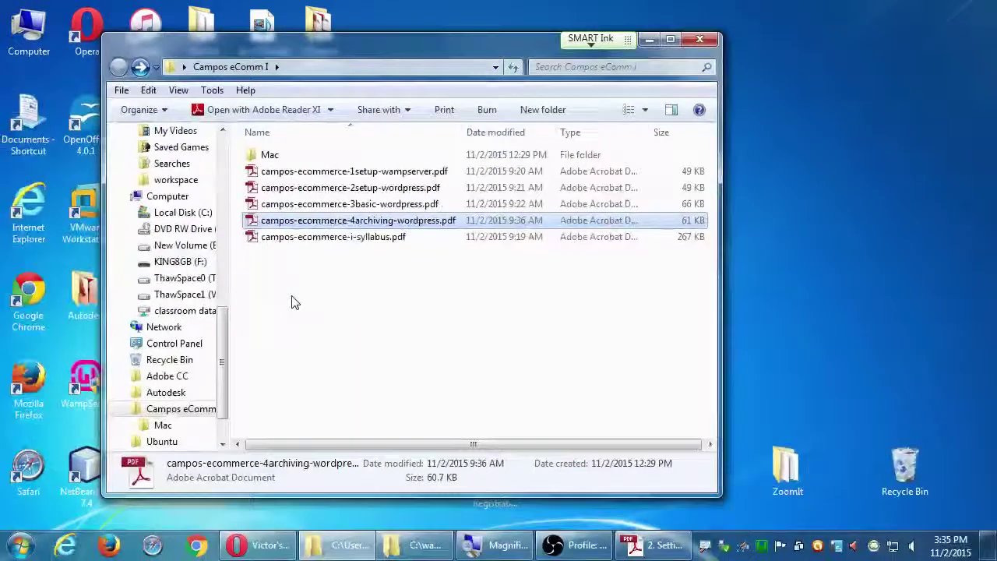
Switch back to Opera, open the Victor's Bakery Dashboard and look over its panels.
left_click(267, 545)
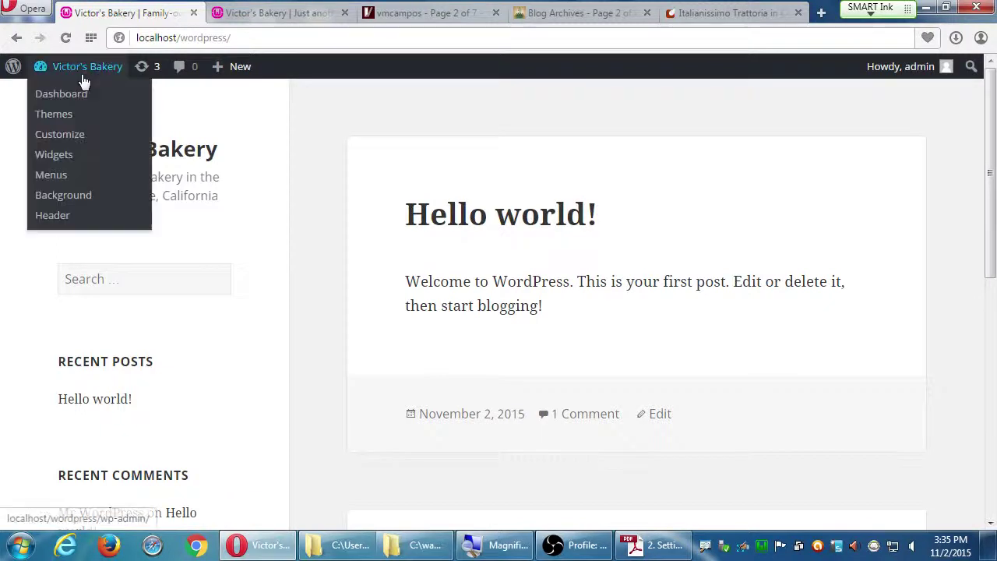
left_click(79, 74)
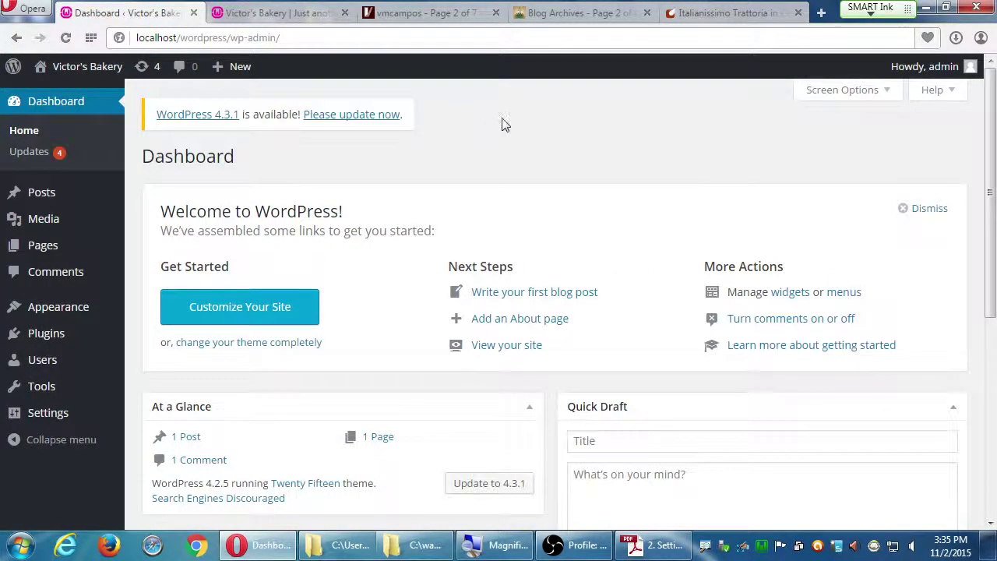
scroll(545, 117, "down", 5)
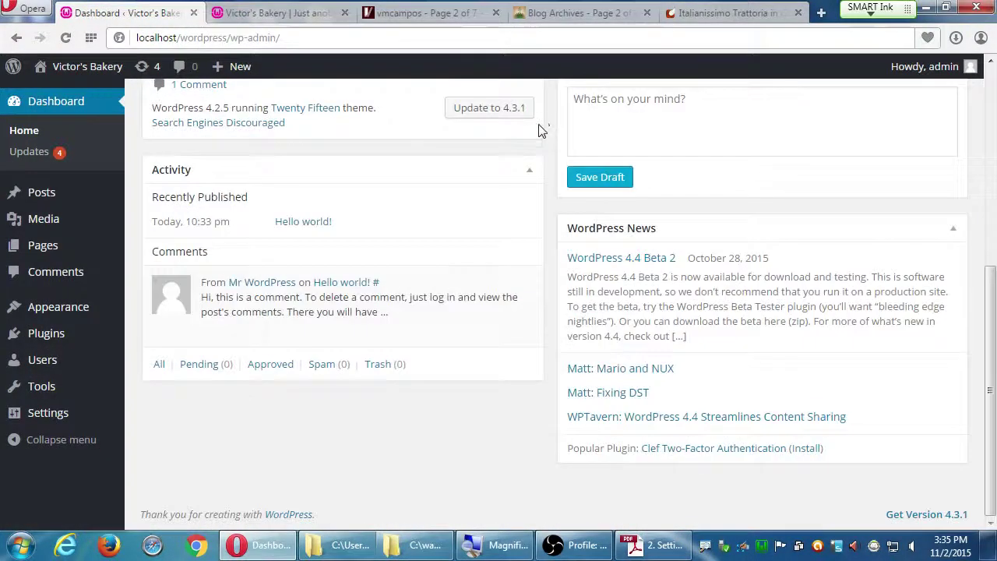
scroll(539, 129, "up", 5)
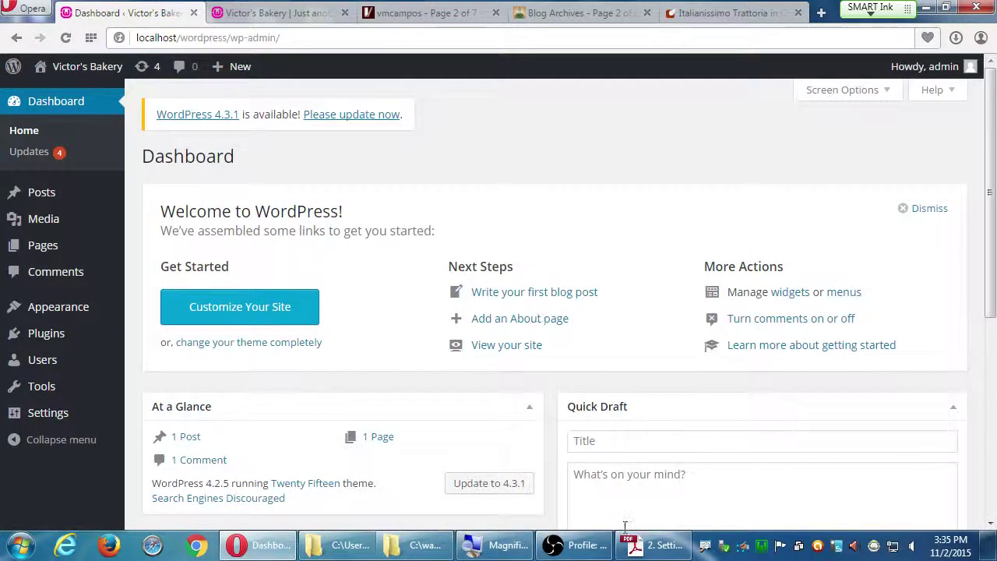
Review the Basic WordPress Tips in the Setting Up WordPress handout in Adobe Reader, and return to the Dashboard.
left_click(653, 548)
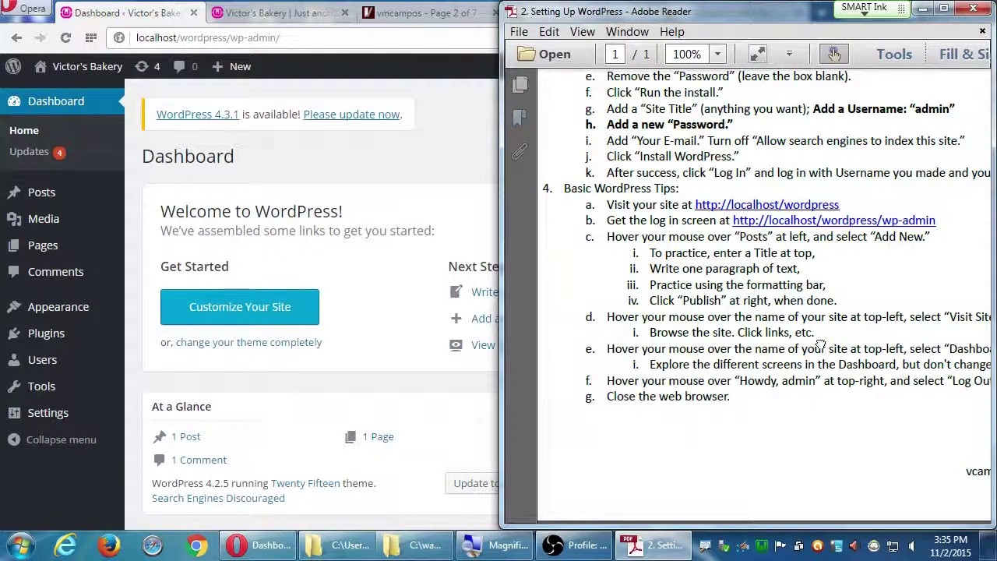
mouse_move(821, 341)
left_mouse_down()
mouse_move(812, 335)
mouse_move(822, 331)
left_mouse_up()
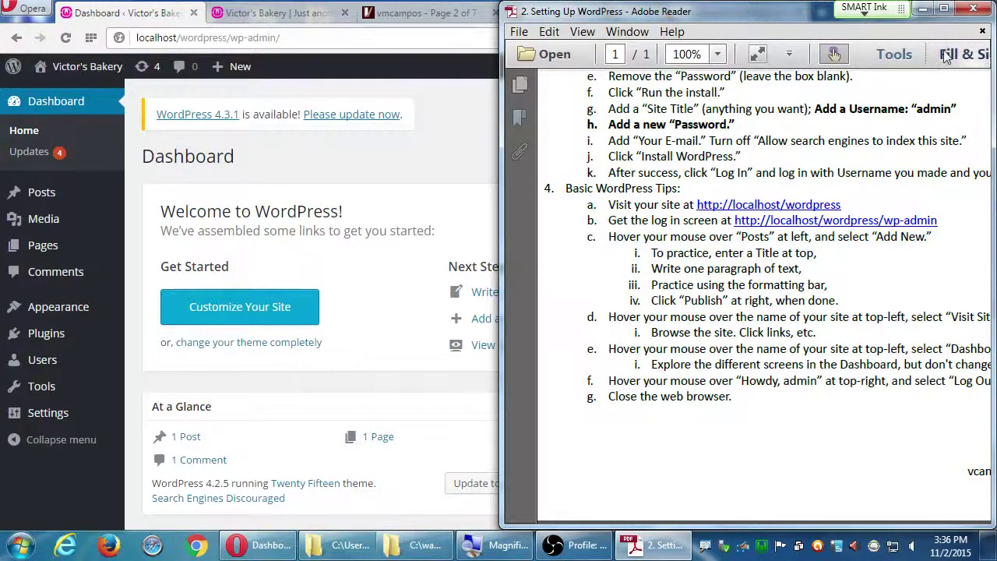
left_click(432, 168)
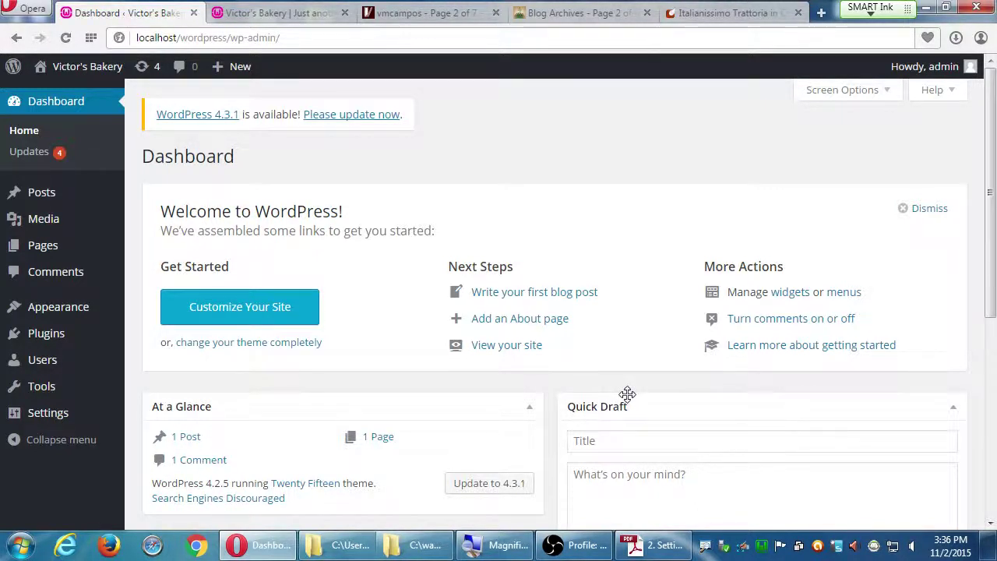
Show the desktop, bring up the Setting Up WordPress handout and review it back to its title and download instructions.
key("super+d")
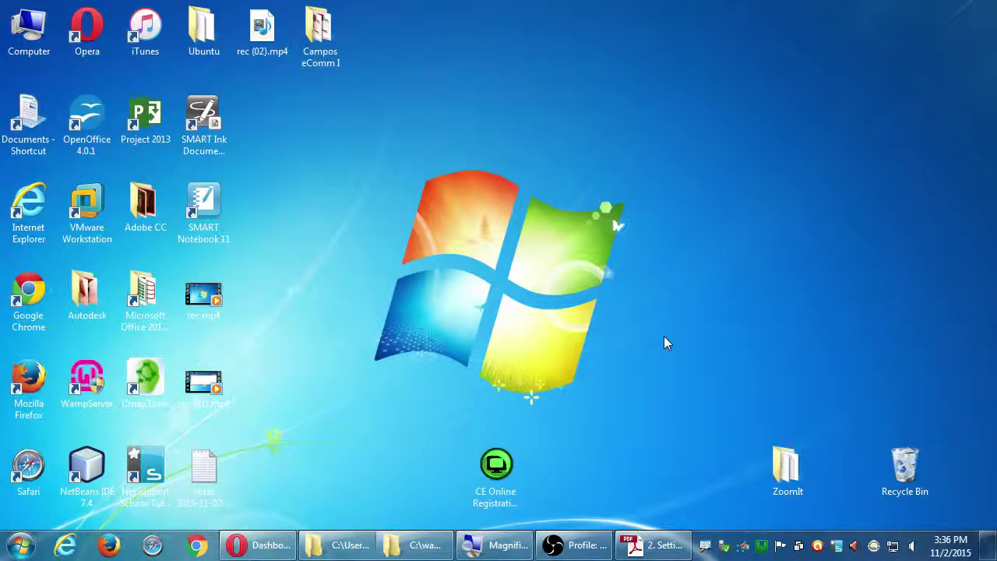
left_click(653, 546)
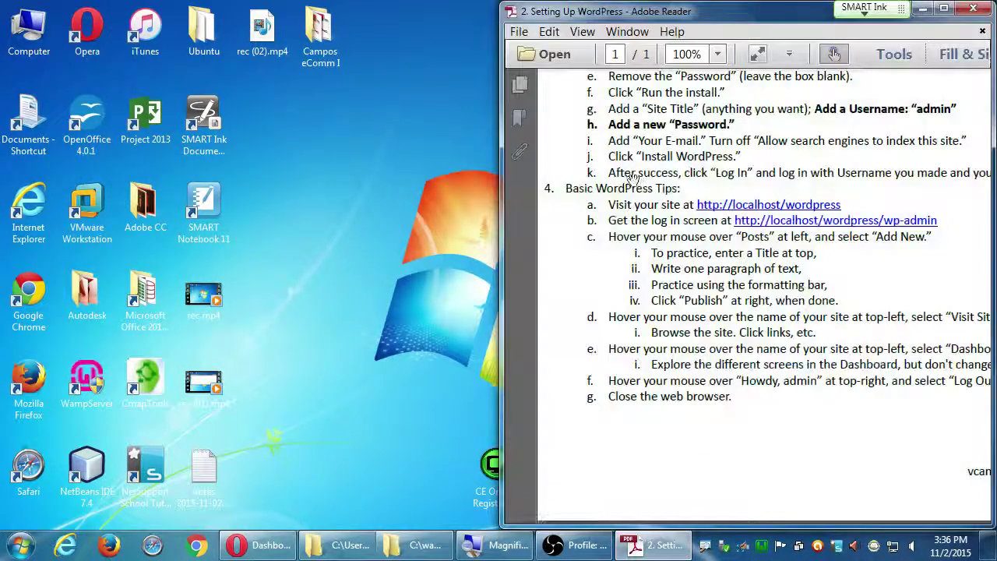
scroll(633, 178, "up", 5)
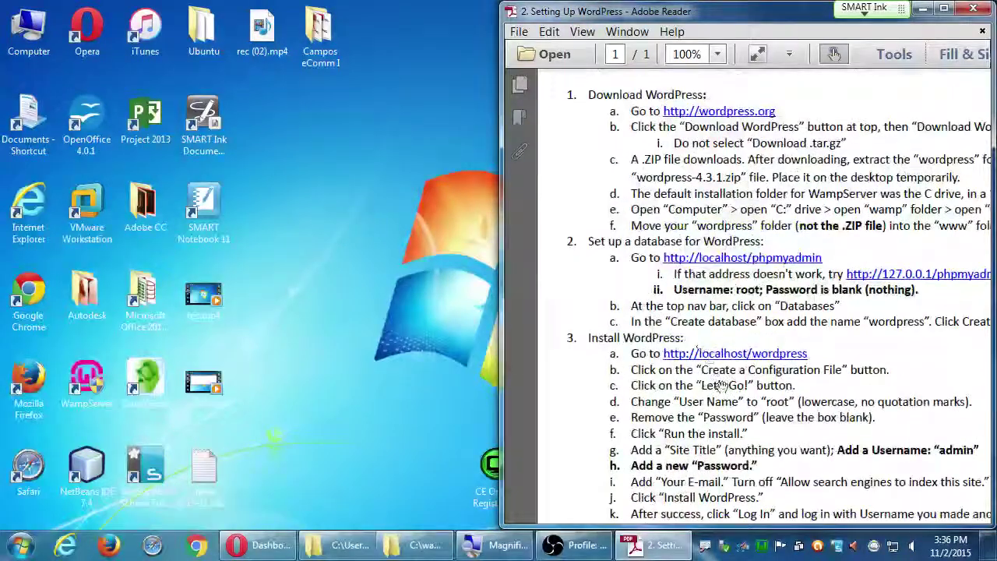
left_click_drag(650, 187, 729, 339)
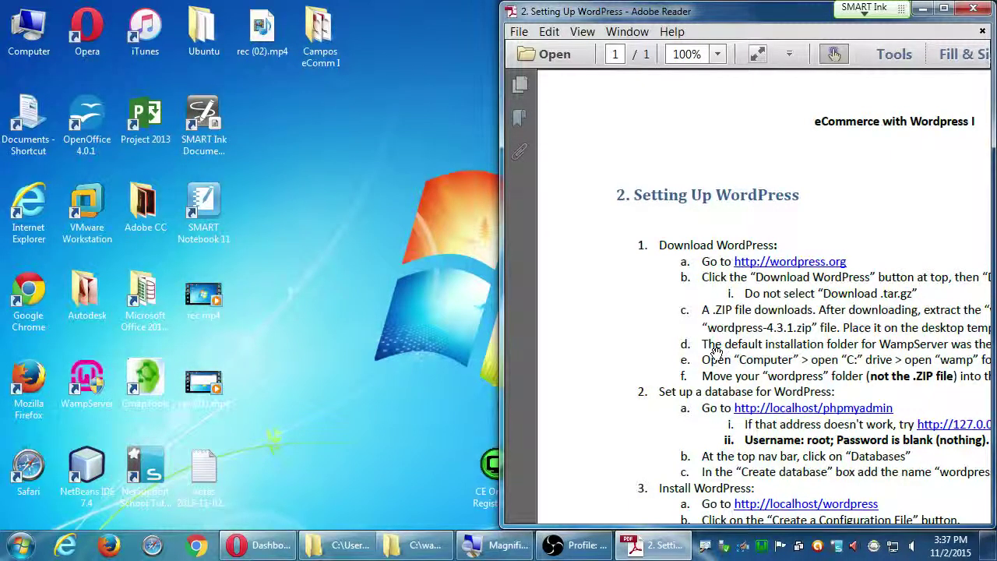
Locate the Mac subfolder in the eComm I course folder, and close both the folder and the Setting Up WordPress handout.
double_click(319, 39)
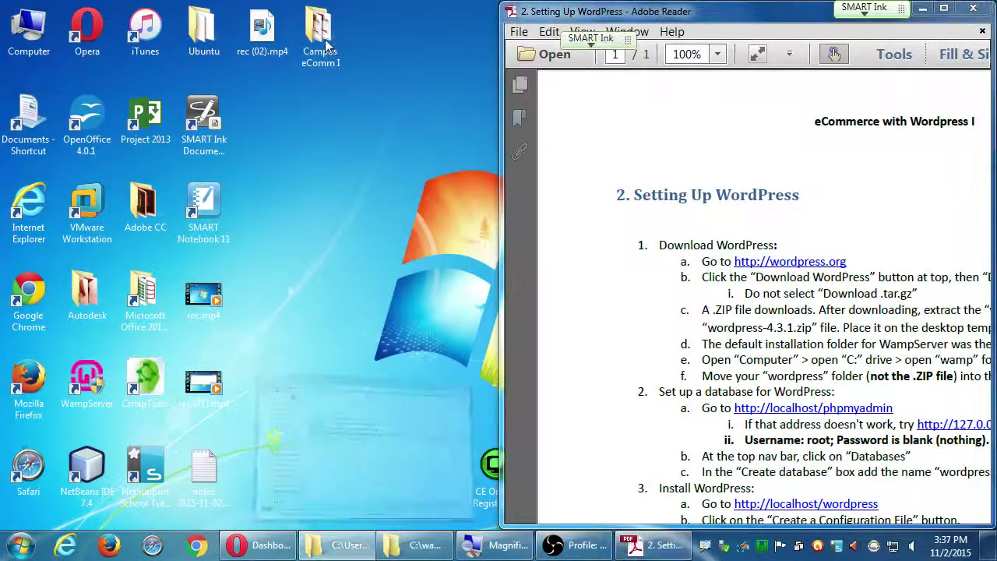
left_click(260, 154)
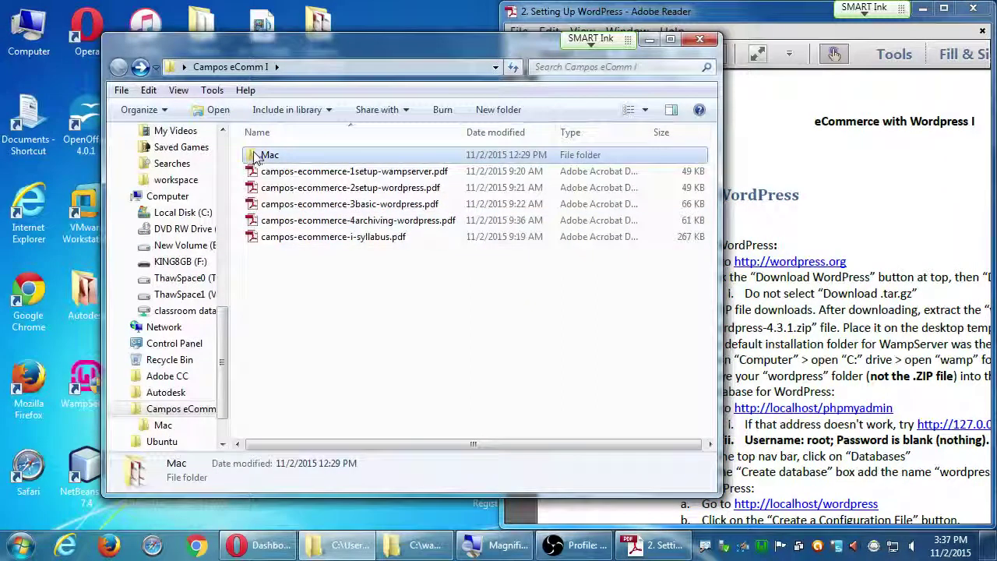
left_click(699, 39)
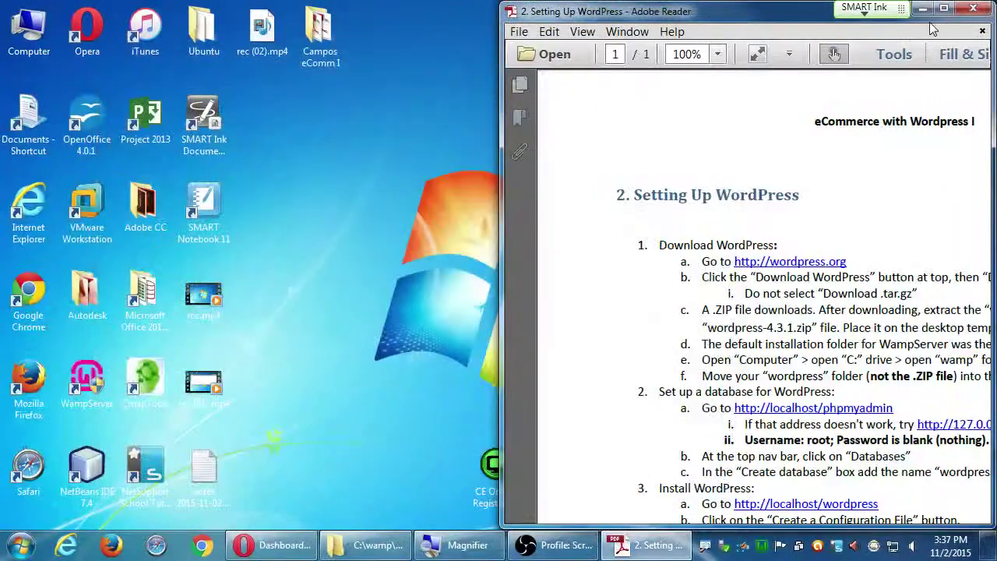
left_click(973, 8)
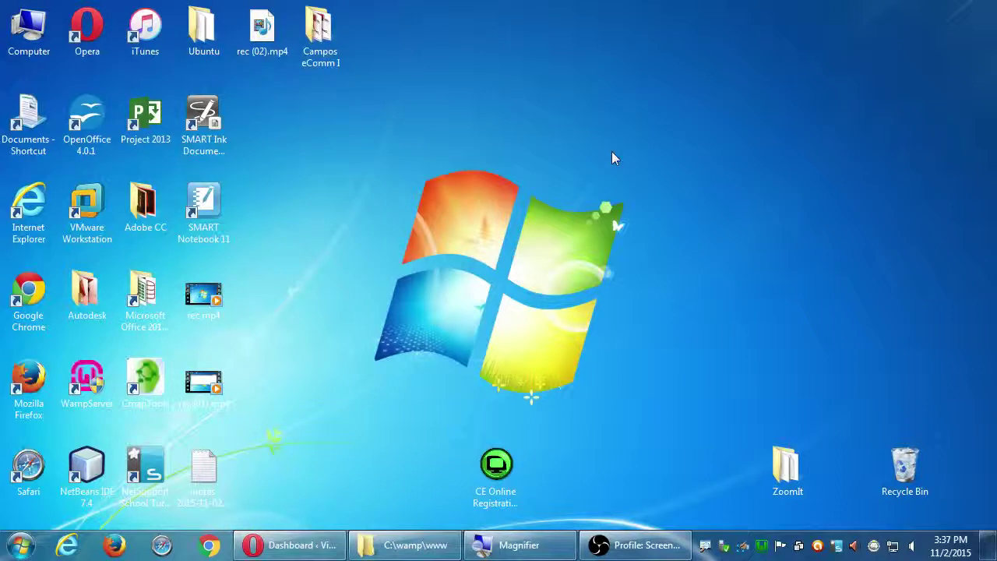